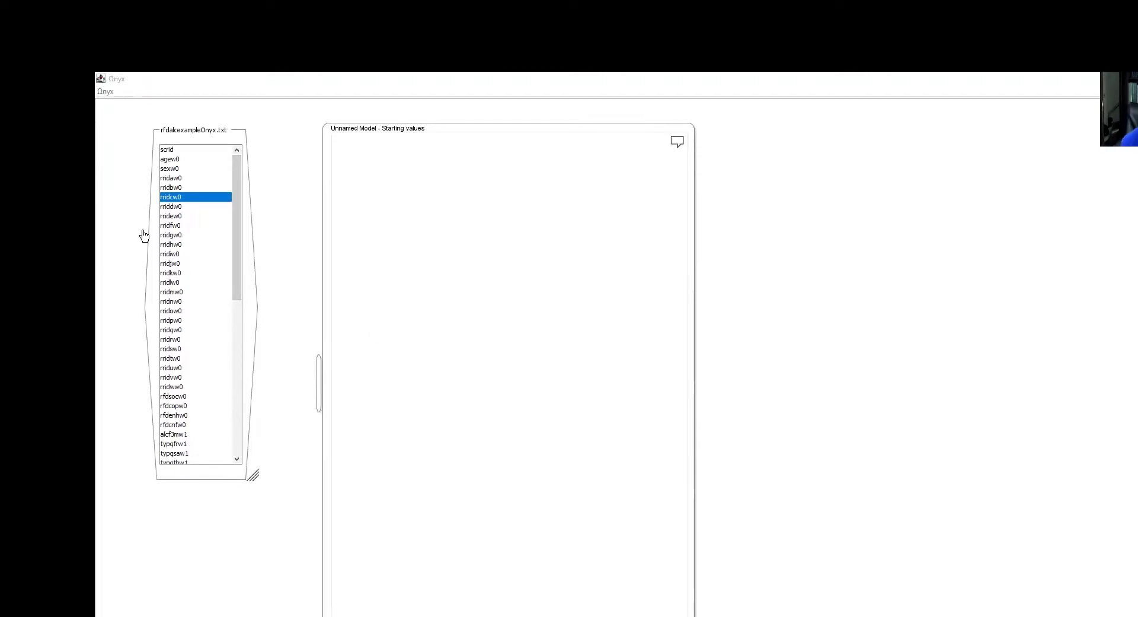
Add the five variables rridaw0 through rridew0 from the dataset to the empty model as observed variables.
click(173, 180)
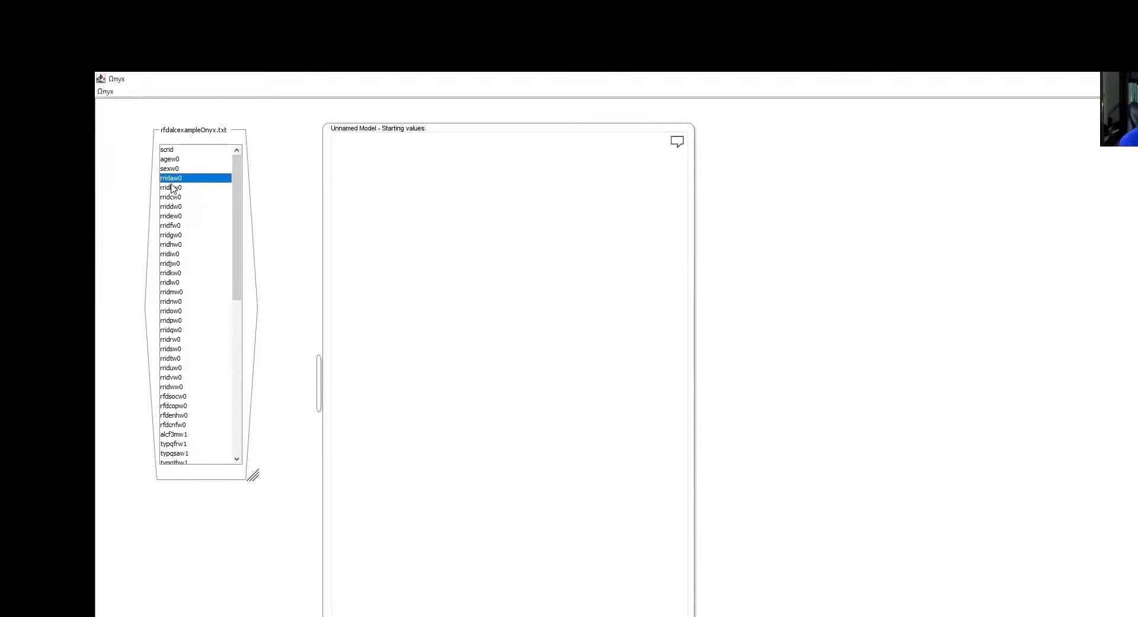
mouse_move(172, 187)
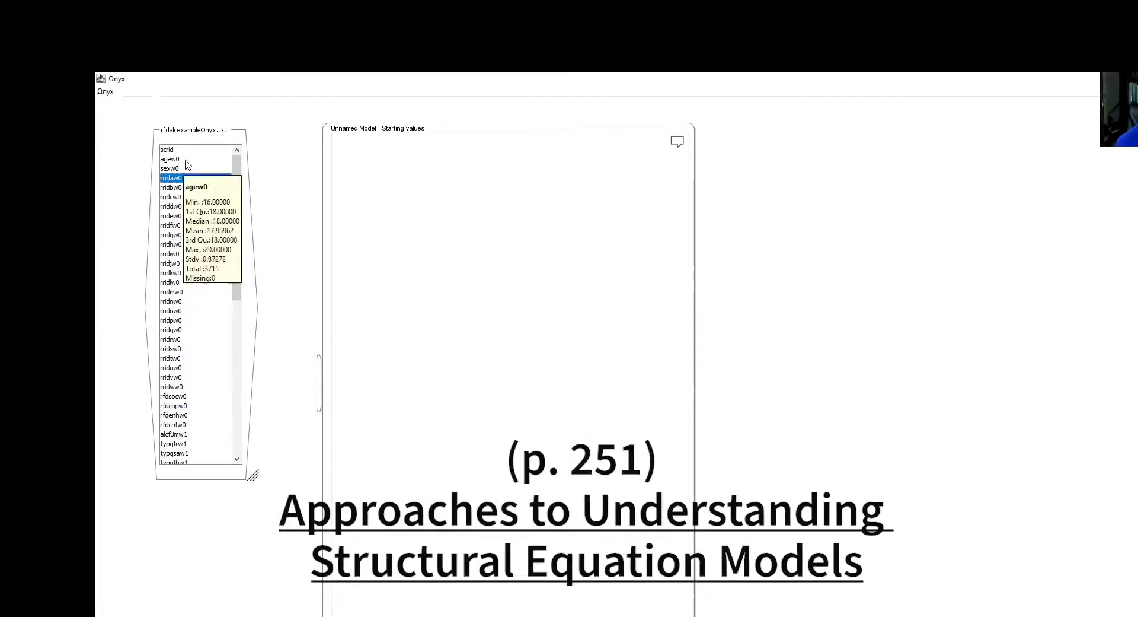
shift+click(175, 217)
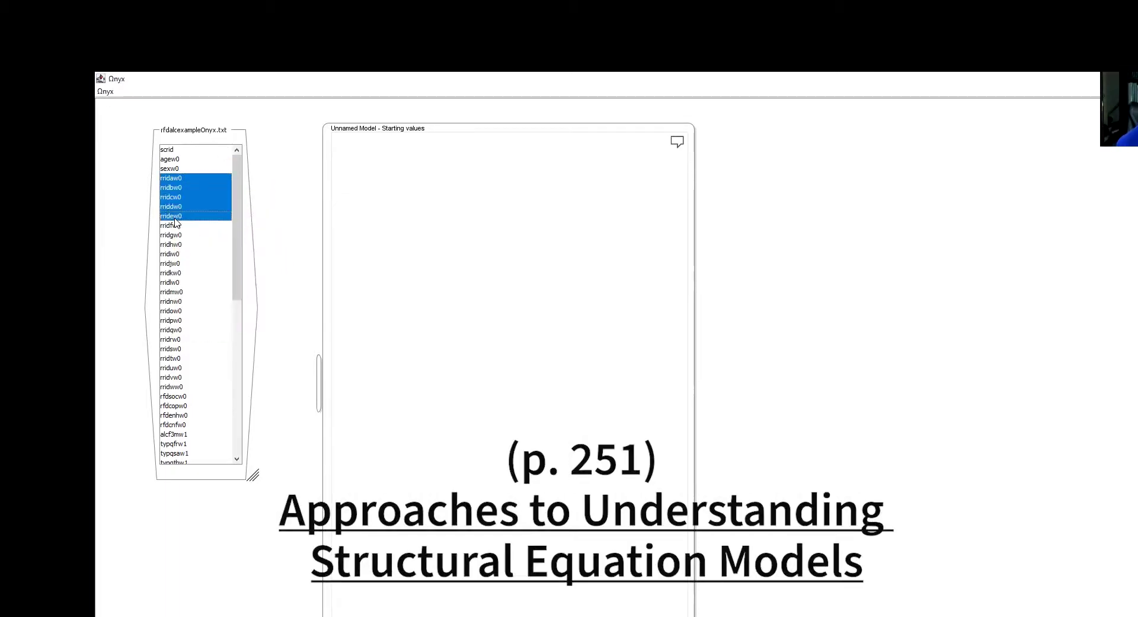
drag(172, 185, 392, 277)
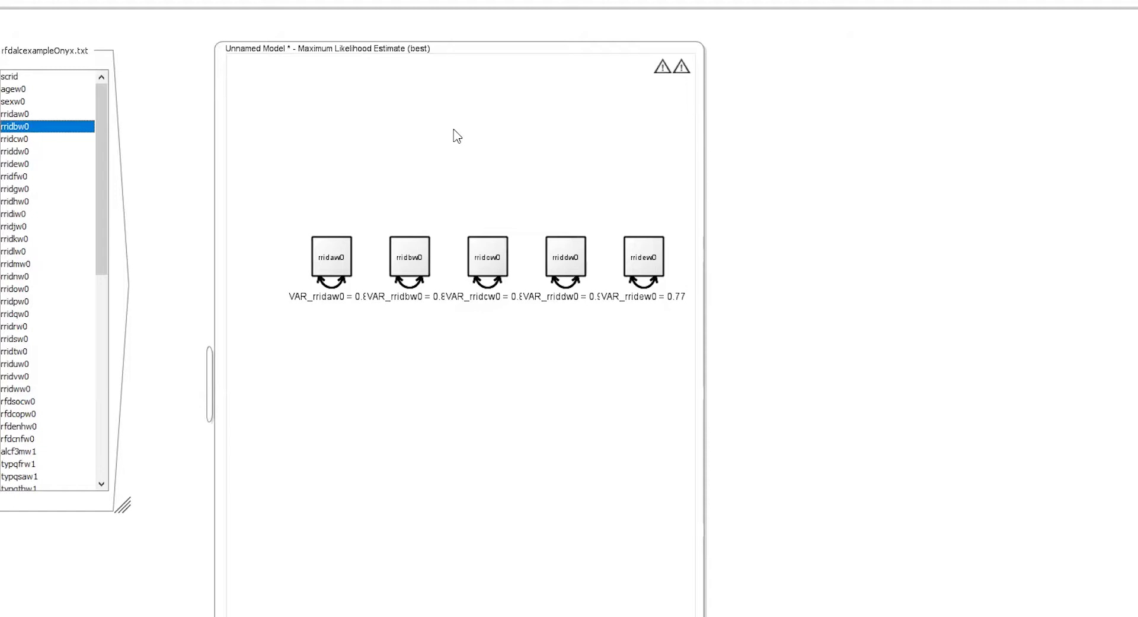
Create a latent variable above the row of observed variables and name it RFD.
right_click(453, 129)
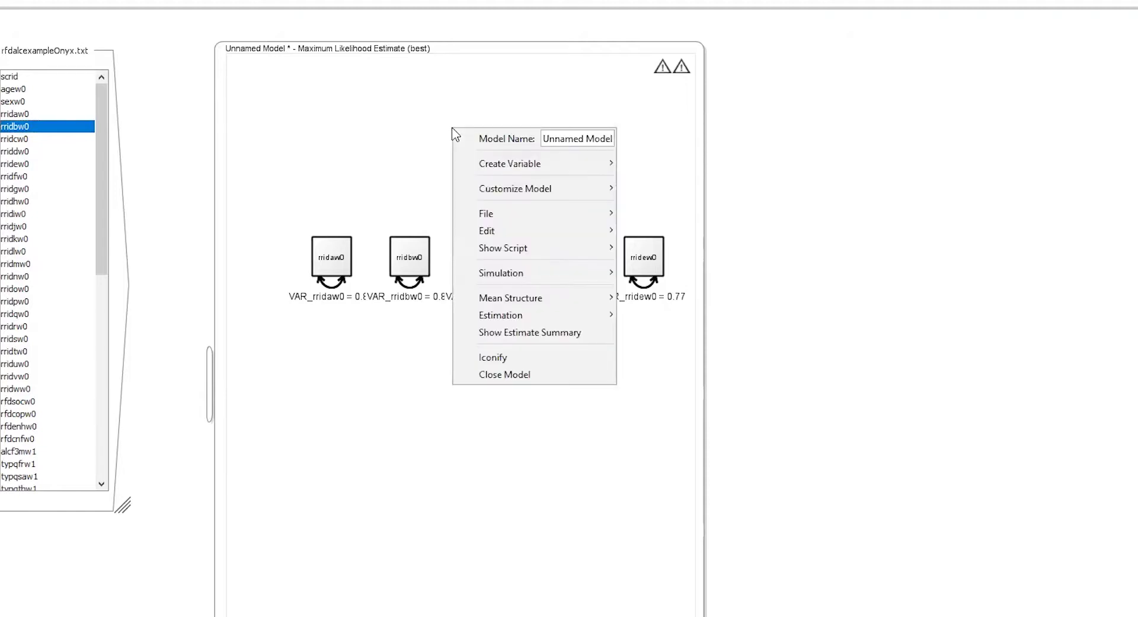
mouse_move(472, 165)
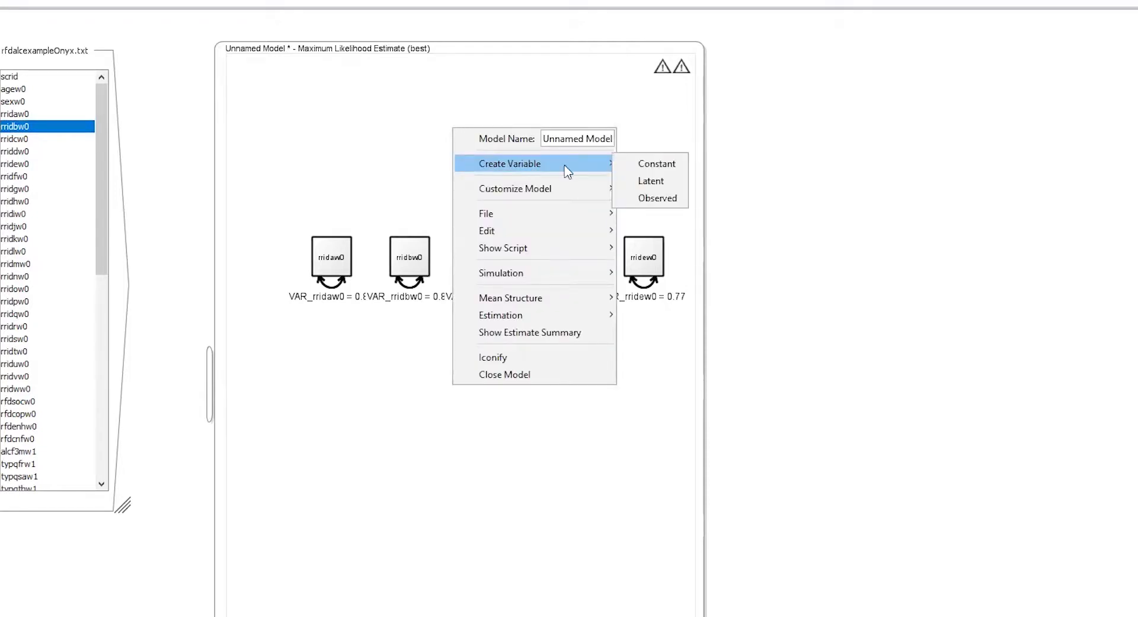
click(632, 186)
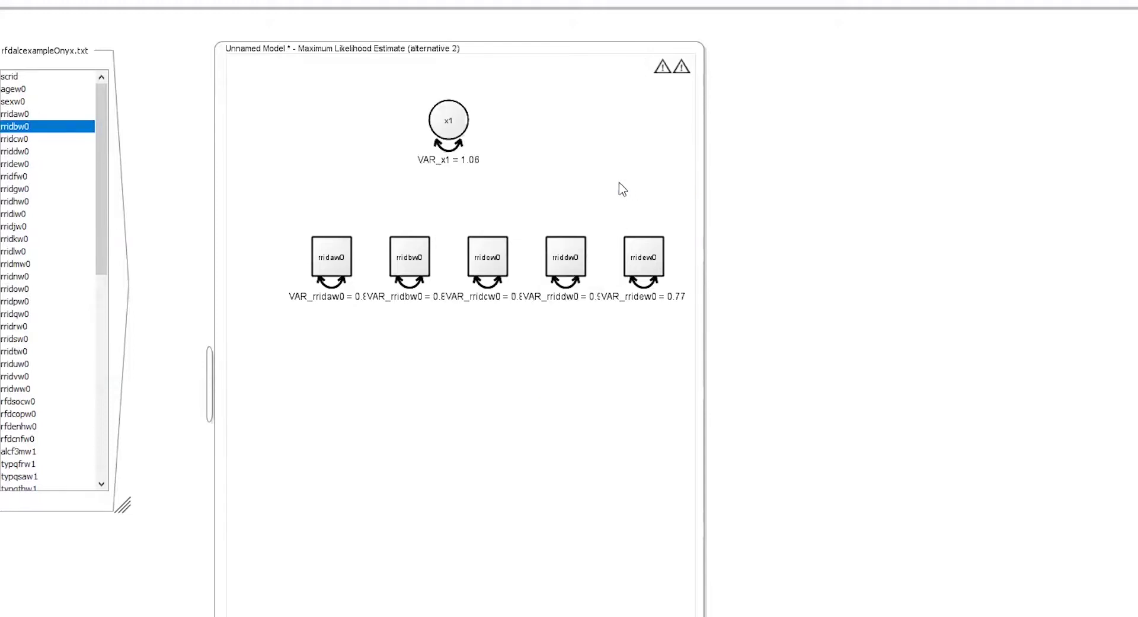
right_click(447, 130)
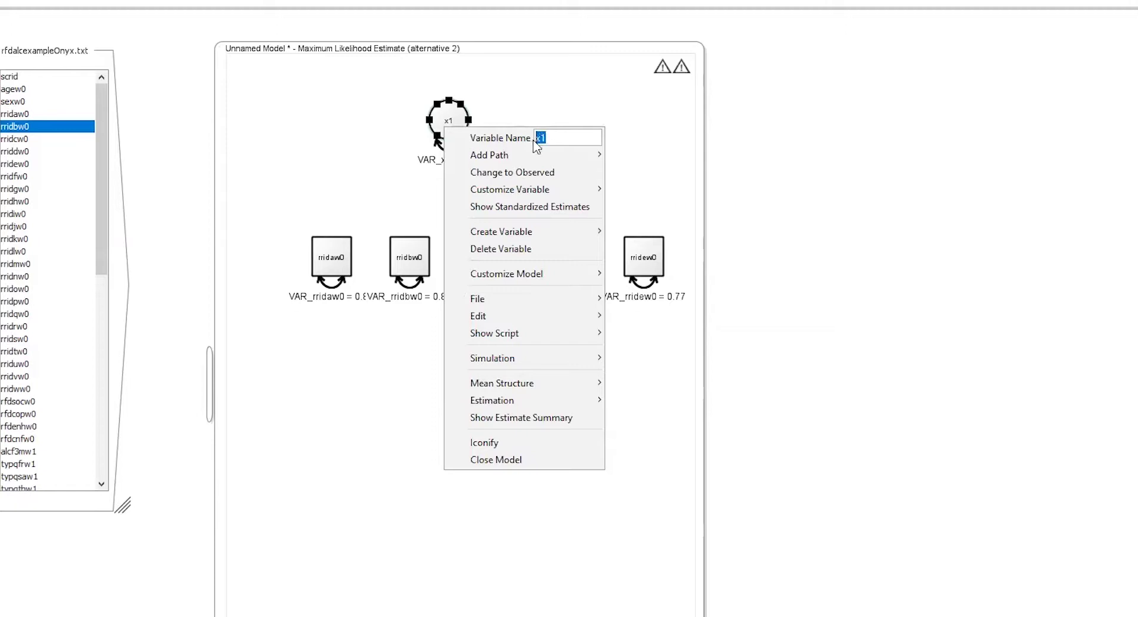
text(rF)
text(RFD)
click(359, 120)
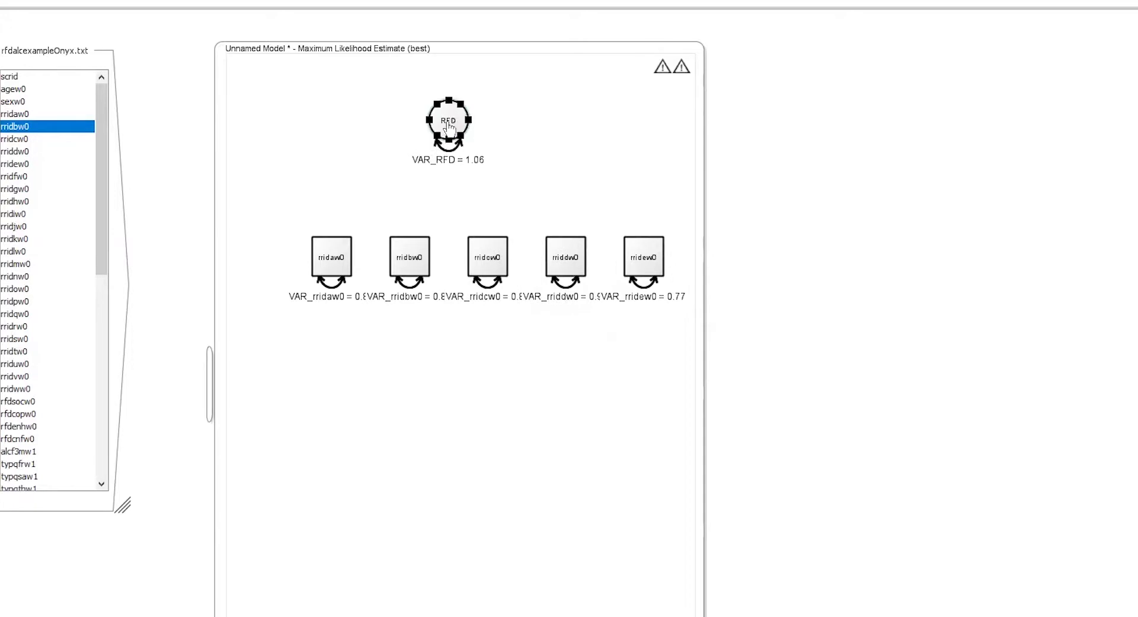
Fix the variance of the latent variable RFD to 1.
right_click(450, 157)
click(504, 203)
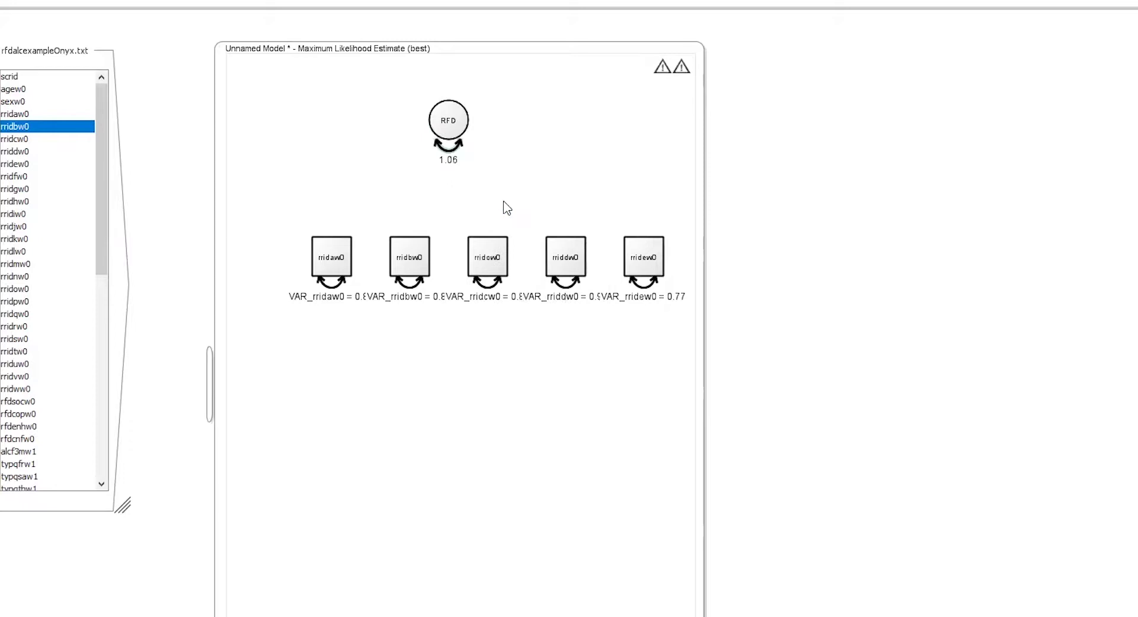
right_click(462, 157)
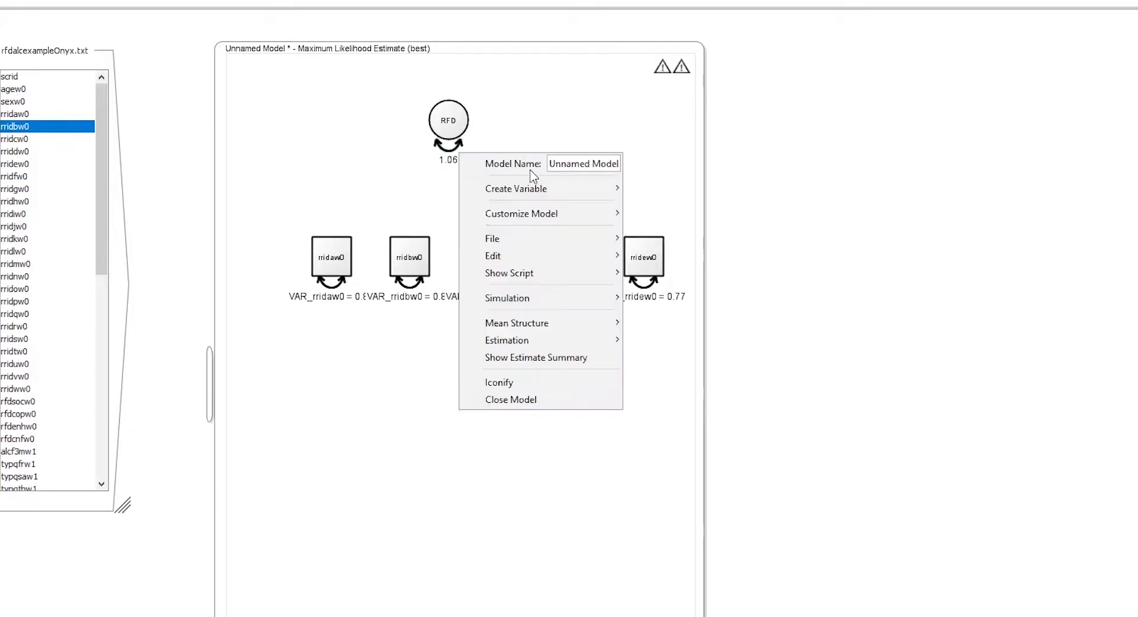
right_click(447, 153)
right_click(448, 156)
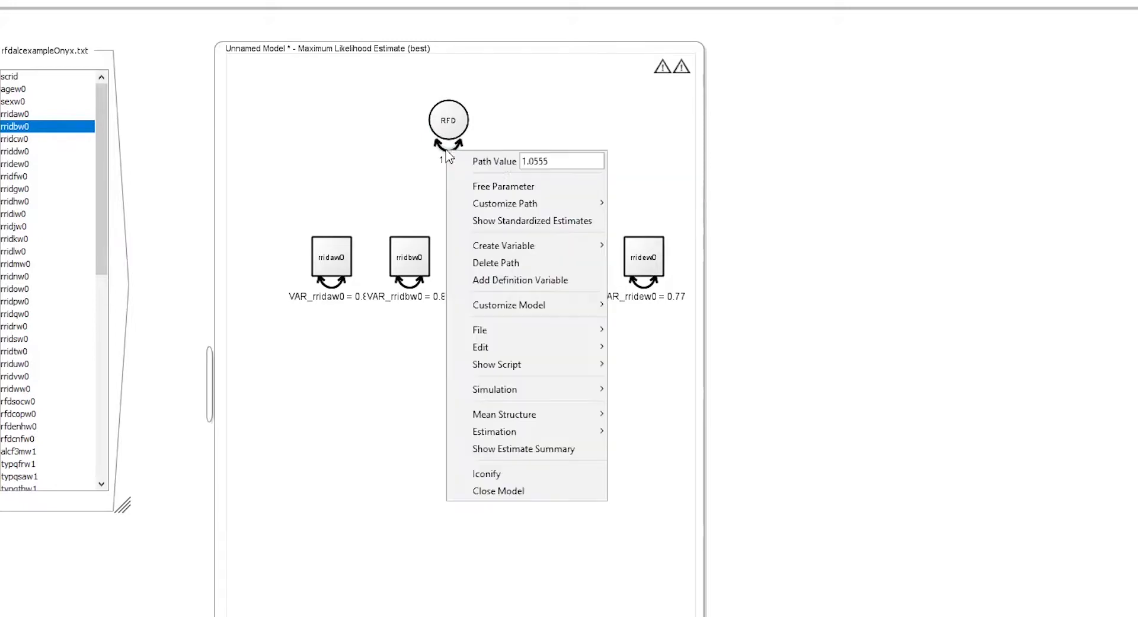
drag(558, 165, 485, 164)
text(1)
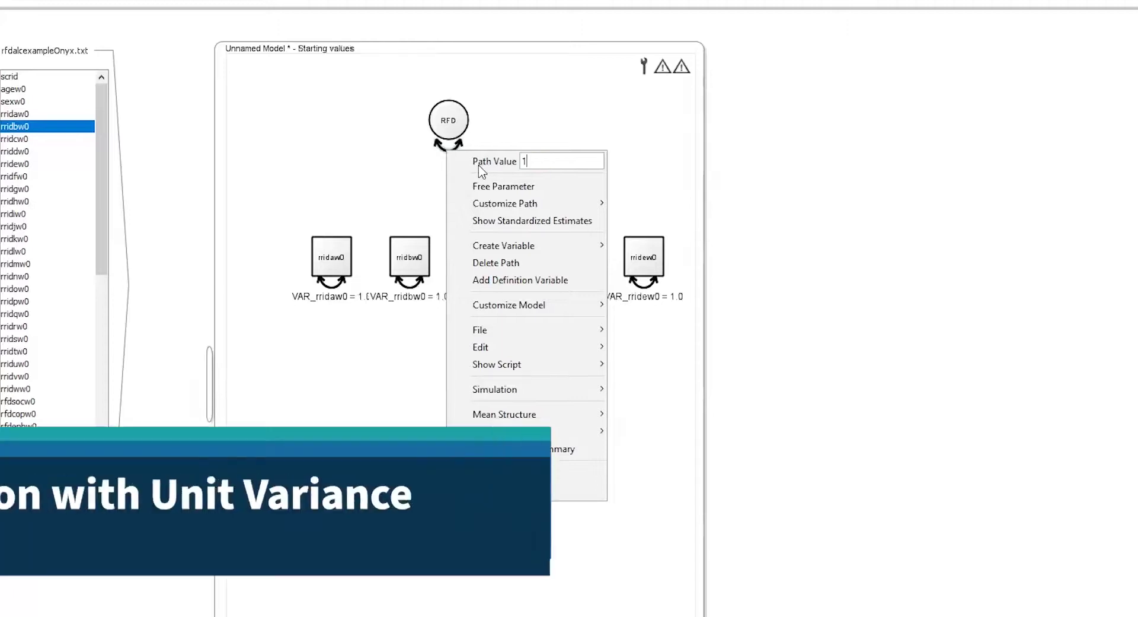
key(Return)
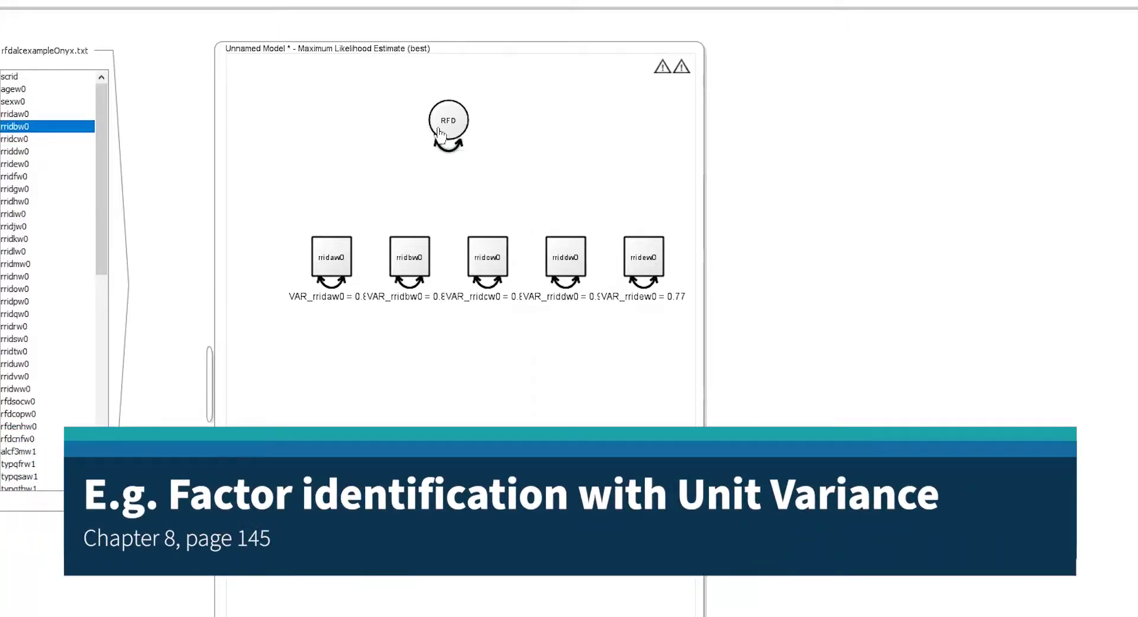
Draw one-headed paths from RFD to each of rridaw0, rridbw0, rridcw0, rriddw0 and rridew0.
drag(436, 136, 349, 237)
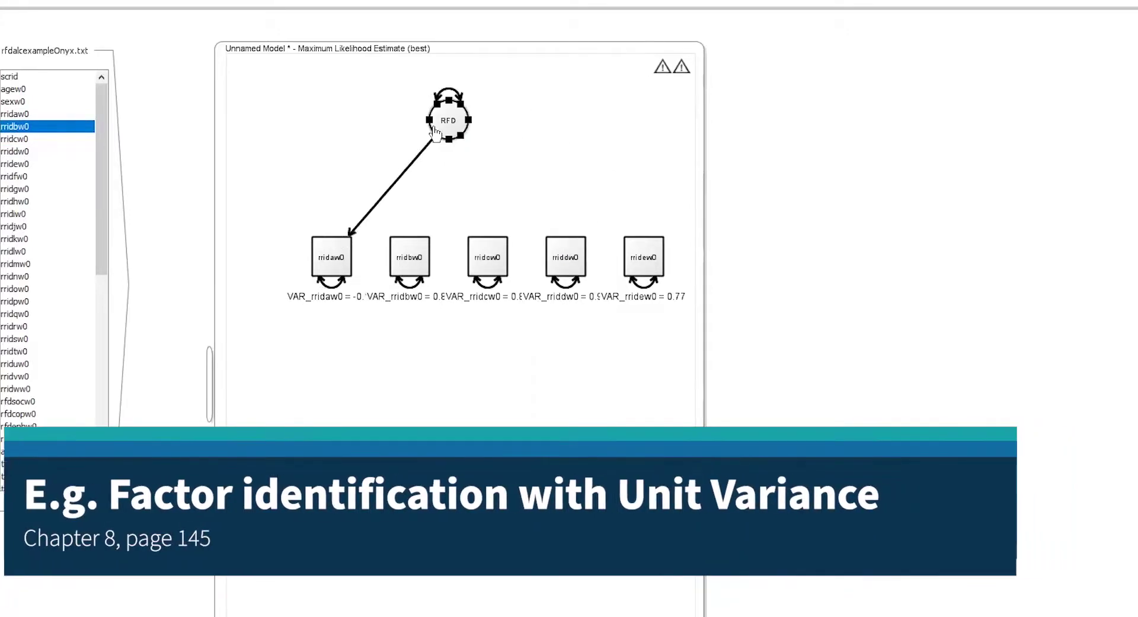
drag(441, 138, 413, 240)
drag(444, 127, 488, 254)
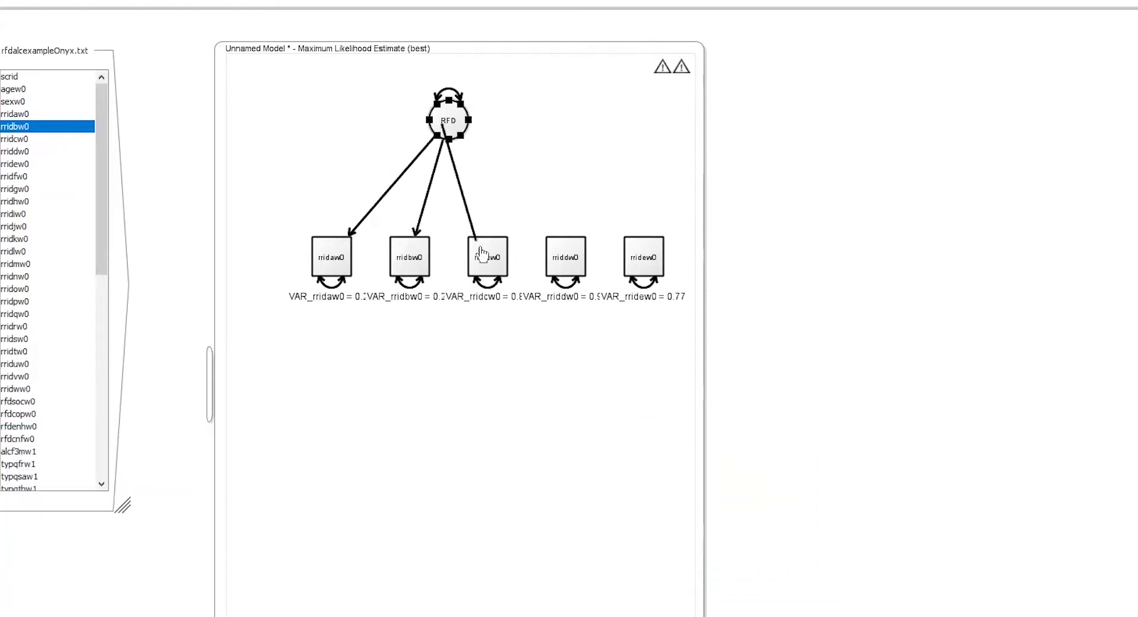
drag(463, 142, 549, 244)
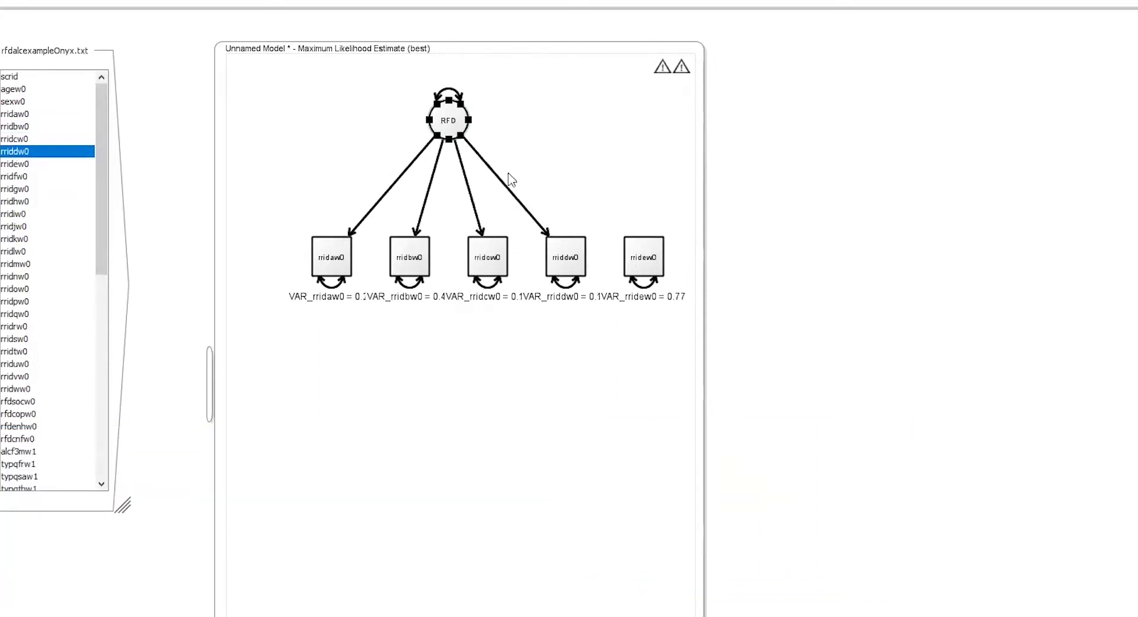
drag(460, 123, 645, 254)
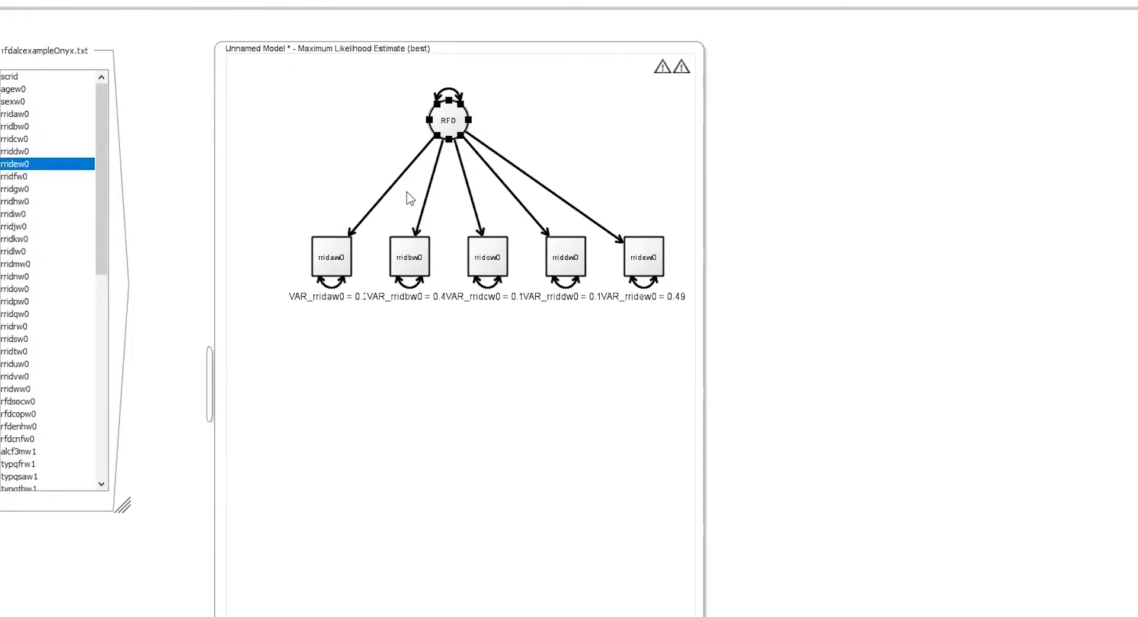
Make all five loading paths from RFD to the observed variables free parameters together.
drag(374, 193, 578, 185)
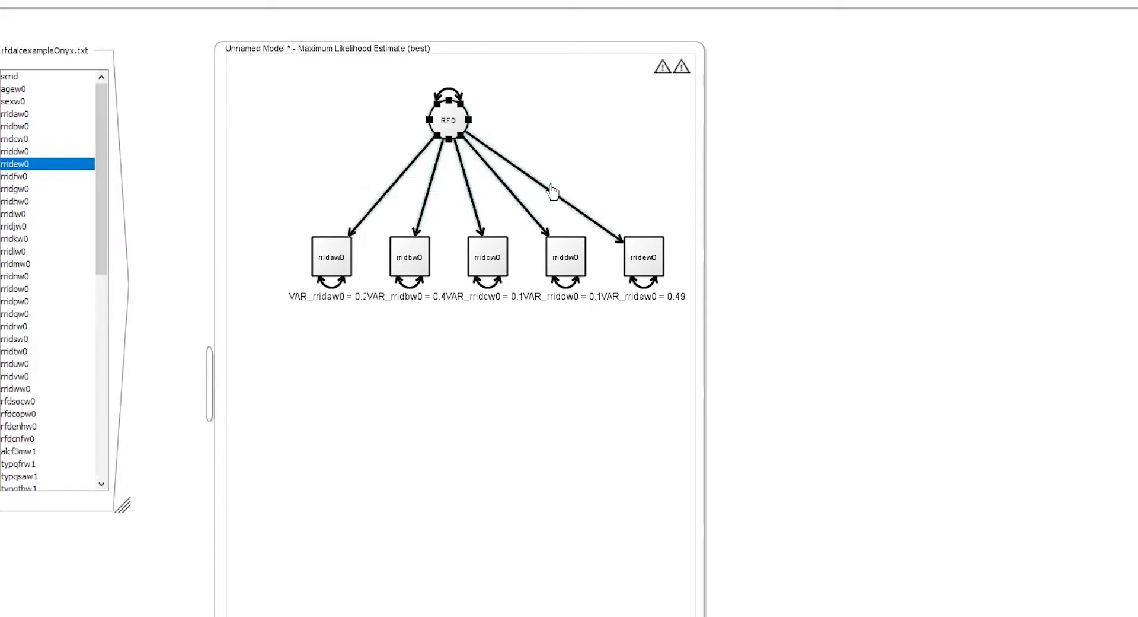
right_click(552, 188)
click(364, 184)
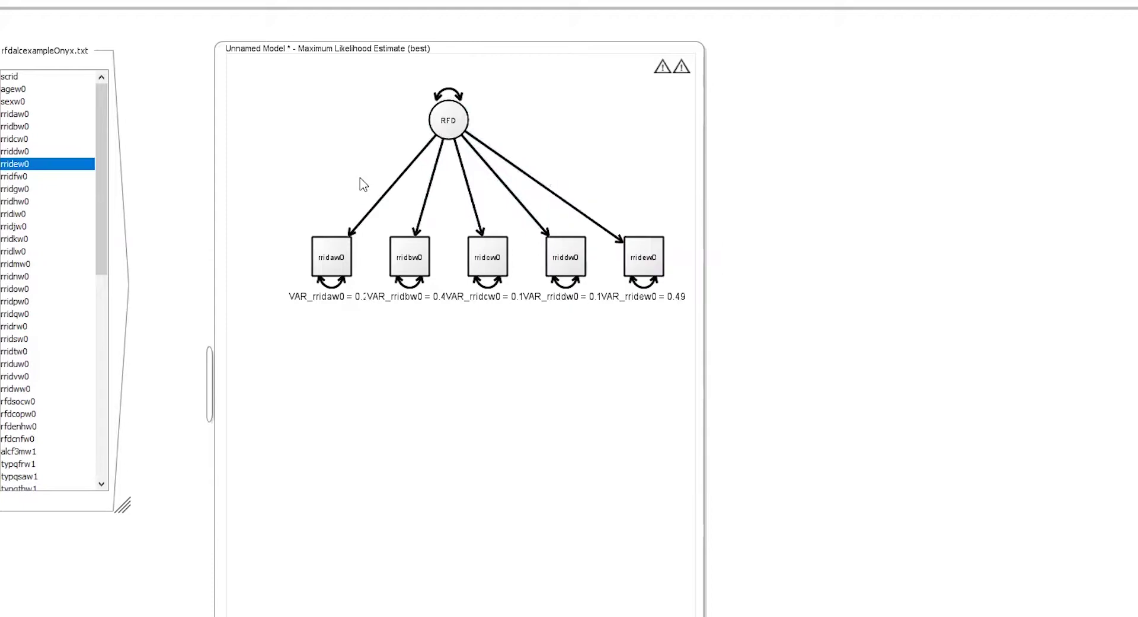
right_click(570, 202)
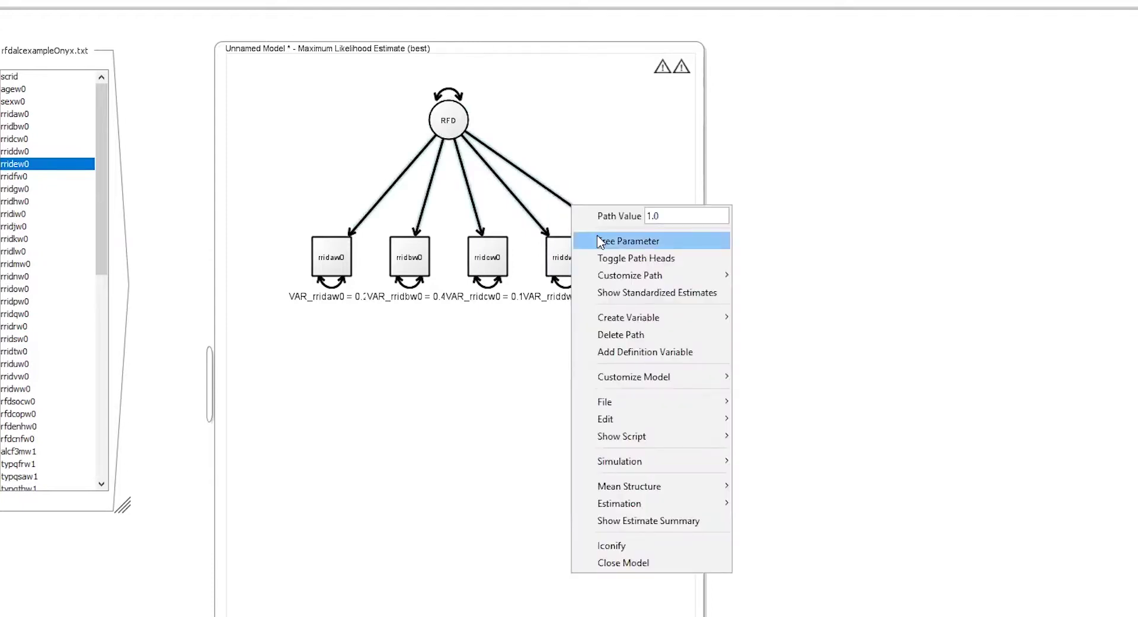
click(597, 235)
right_click(551, 195)
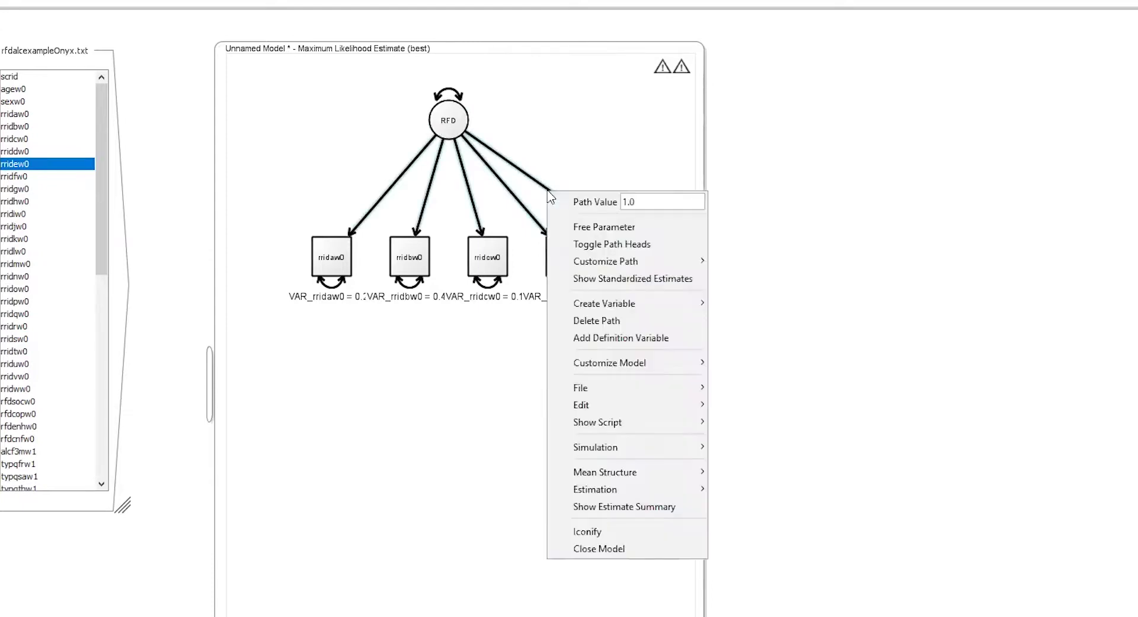
click(572, 222)
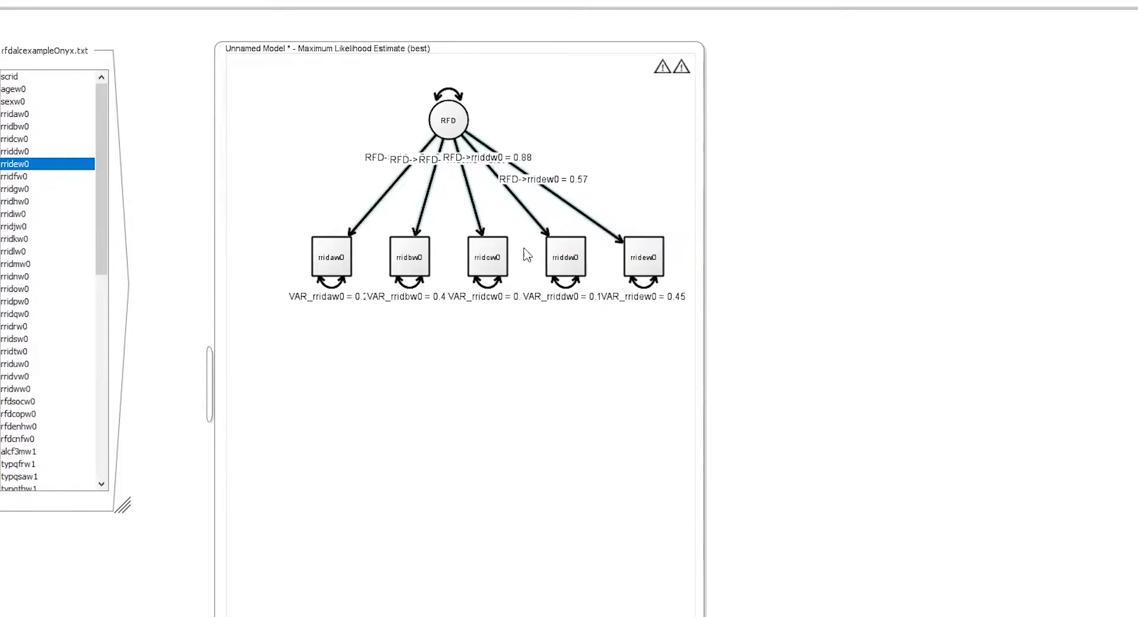
Move rridaw0 and rridbw0 farther out from the other observed variables so their loading labels no longer overlap.
drag(330, 253, 291, 234)
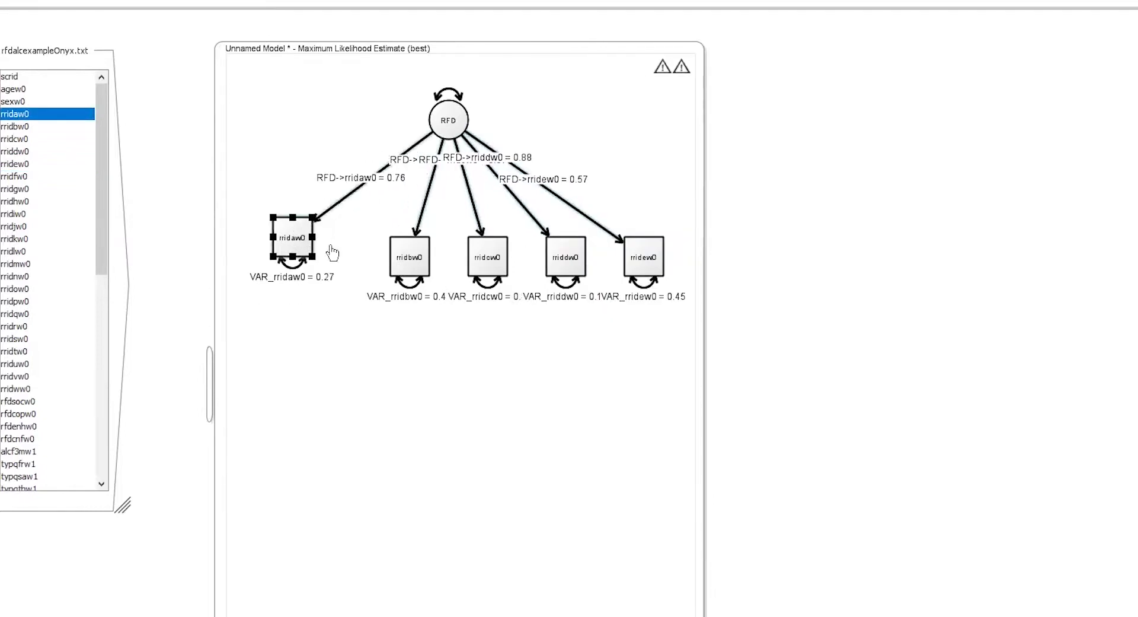
mouse_move(399, 256)
mouse_down()
mouse_move(395, 304)
mouse_move(379, 256)
mouse_up()
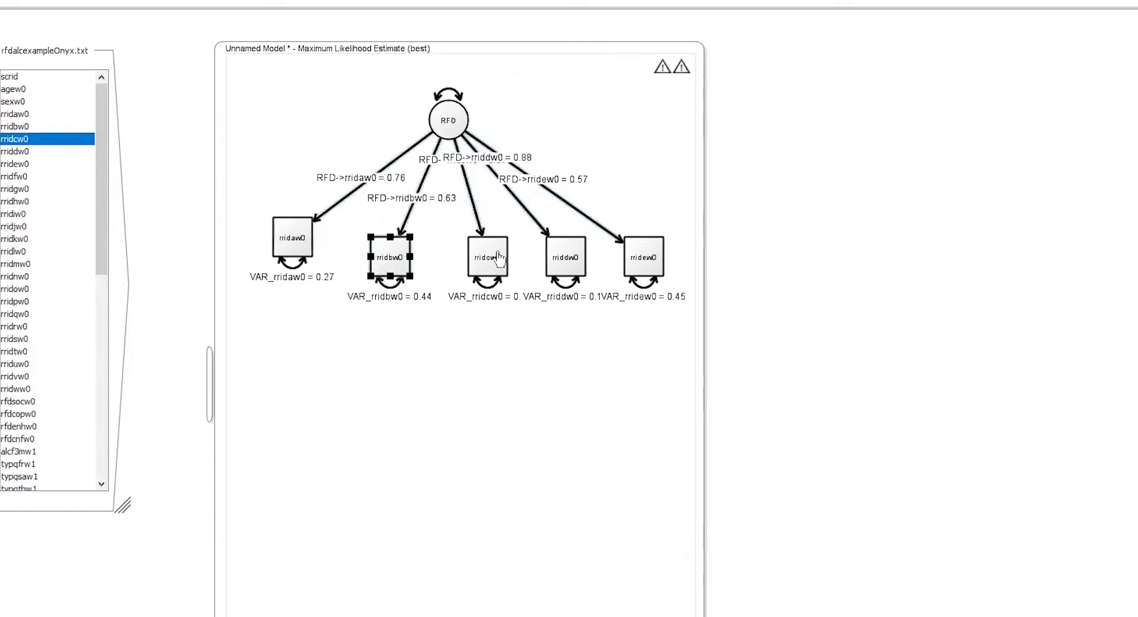
click(371, 102)
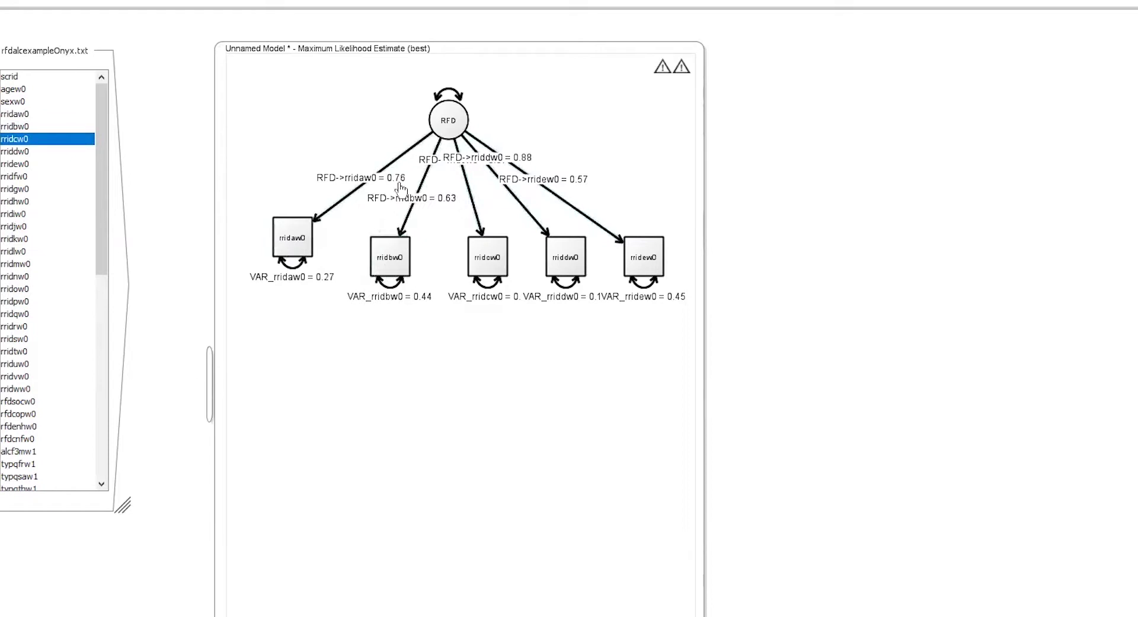
Rename the loading path from RFD to rridaw0 as L1.
right_click(389, 165)
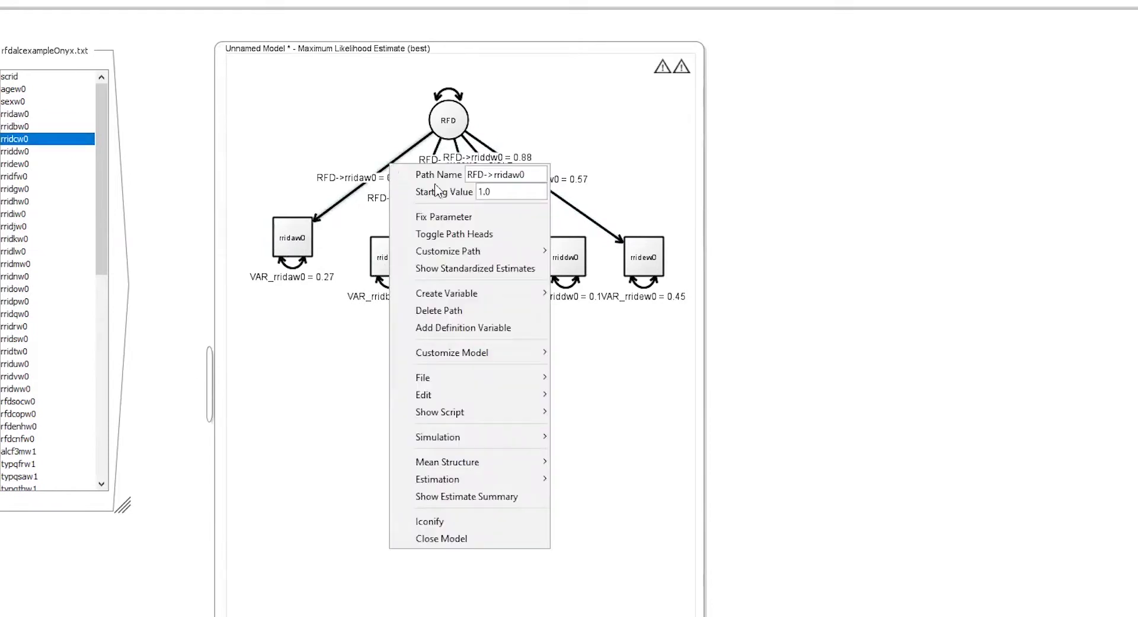
drag(530, 176, 436, 175)
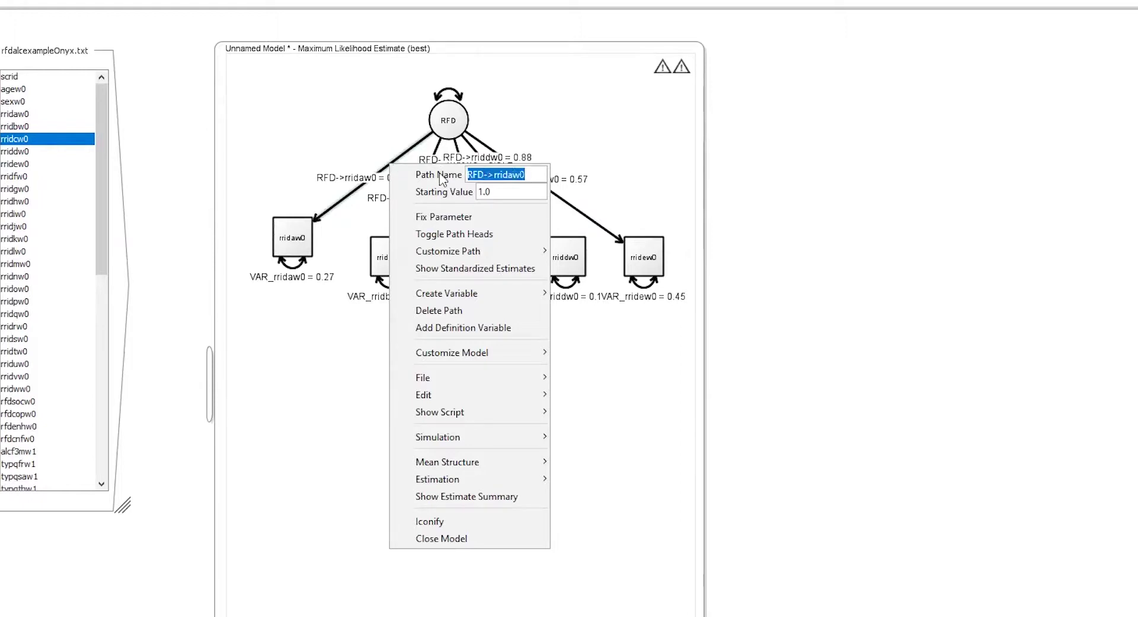
text(L1)
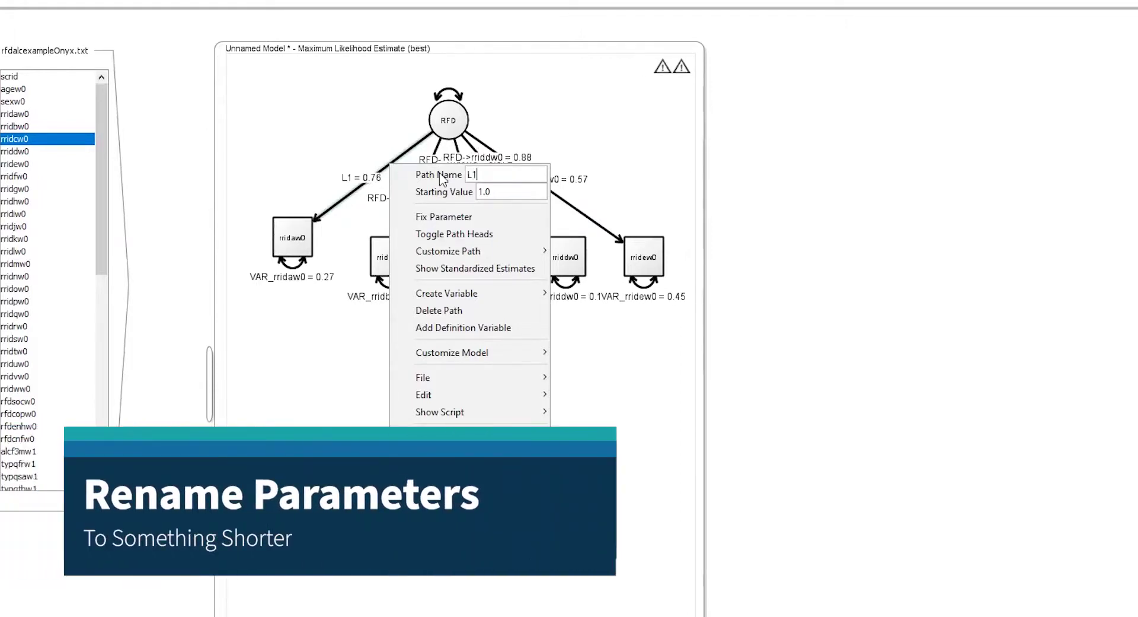
click(369, 127)
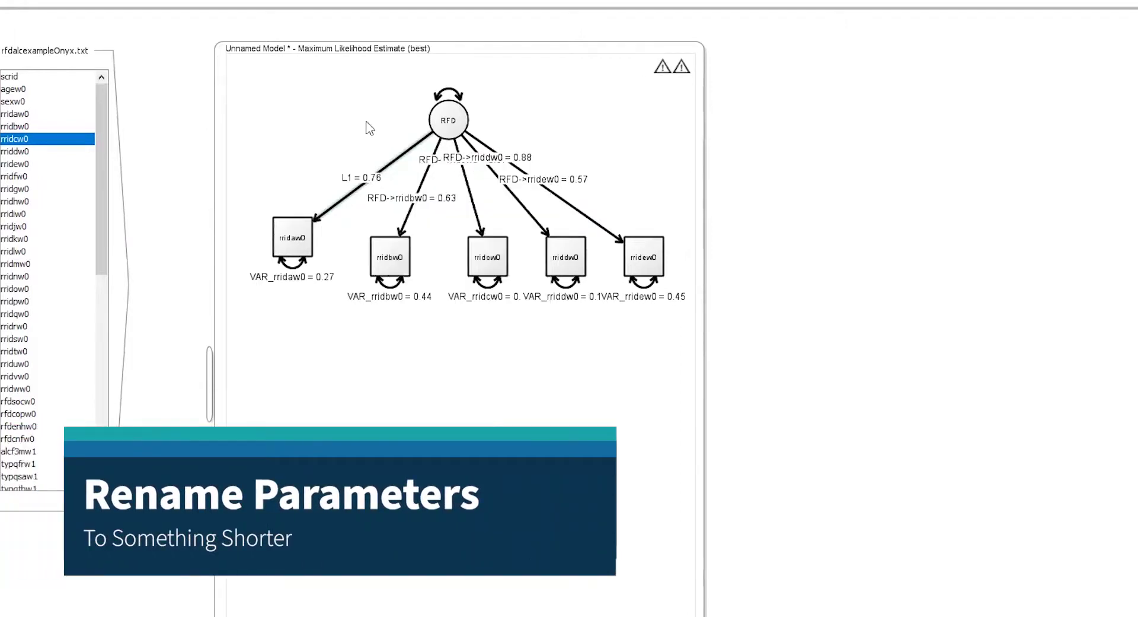
Rename the loading path from RFD to rridbw0 as L2.
right_click(417, 199)
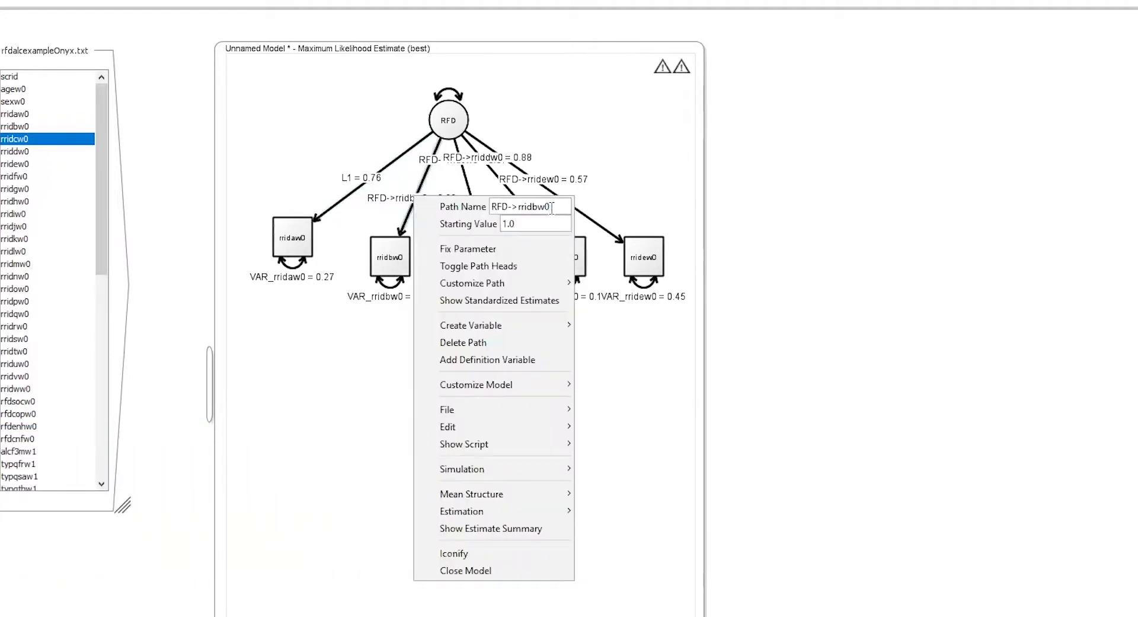
drag(552, 208, 480, 208)
text(L2)
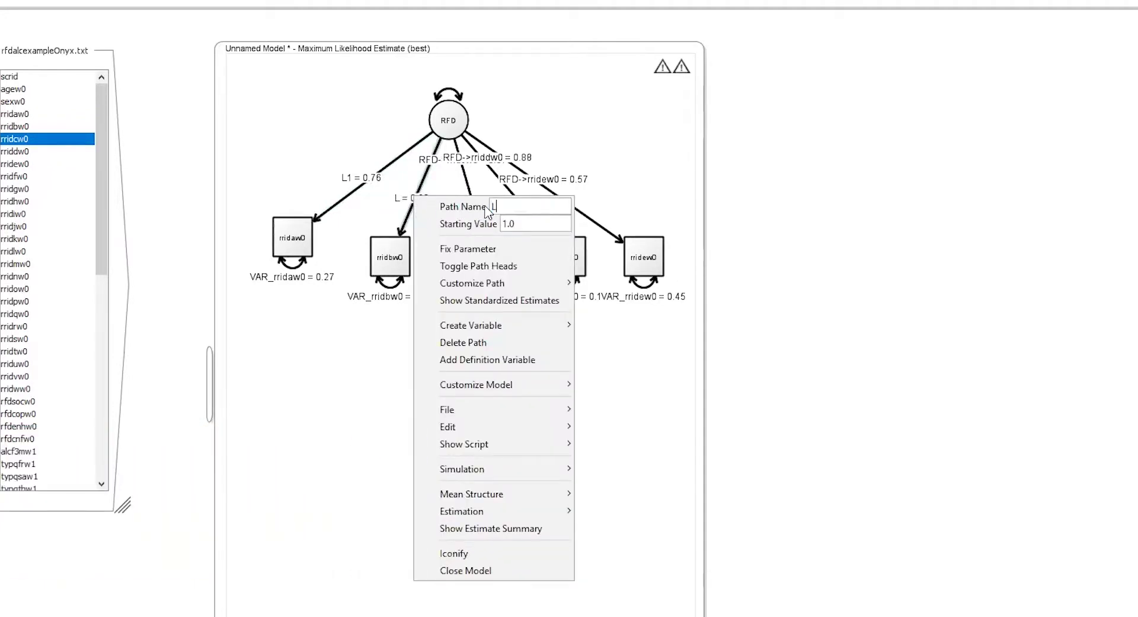
click(604, 134)
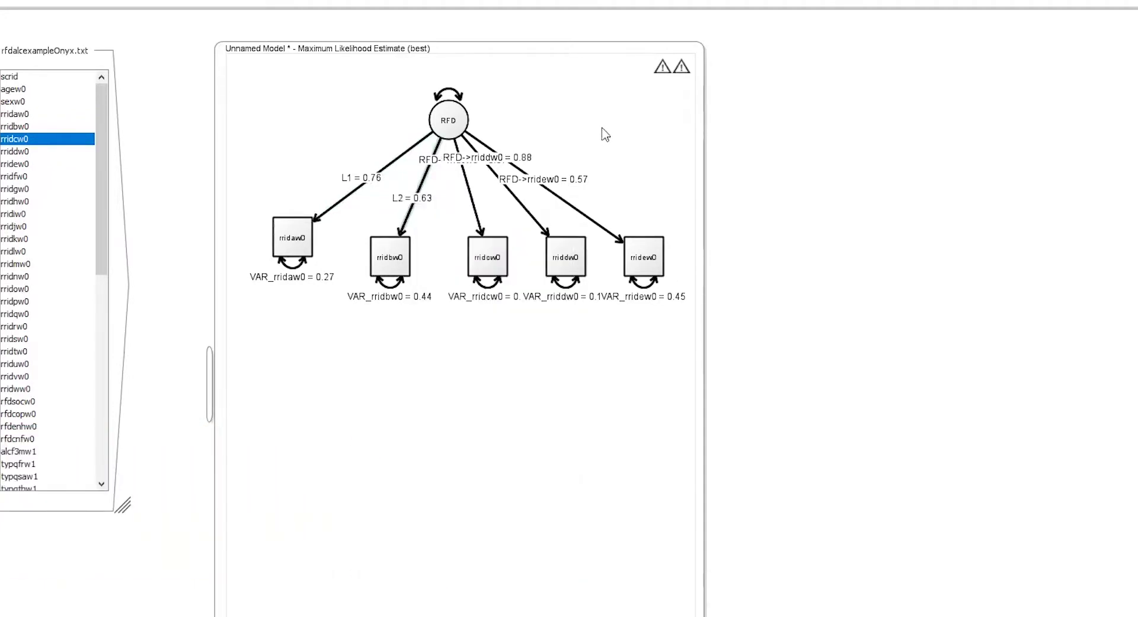
Rename the loading path from RFD to rridcw0 as L3.
right_click(476, 208)
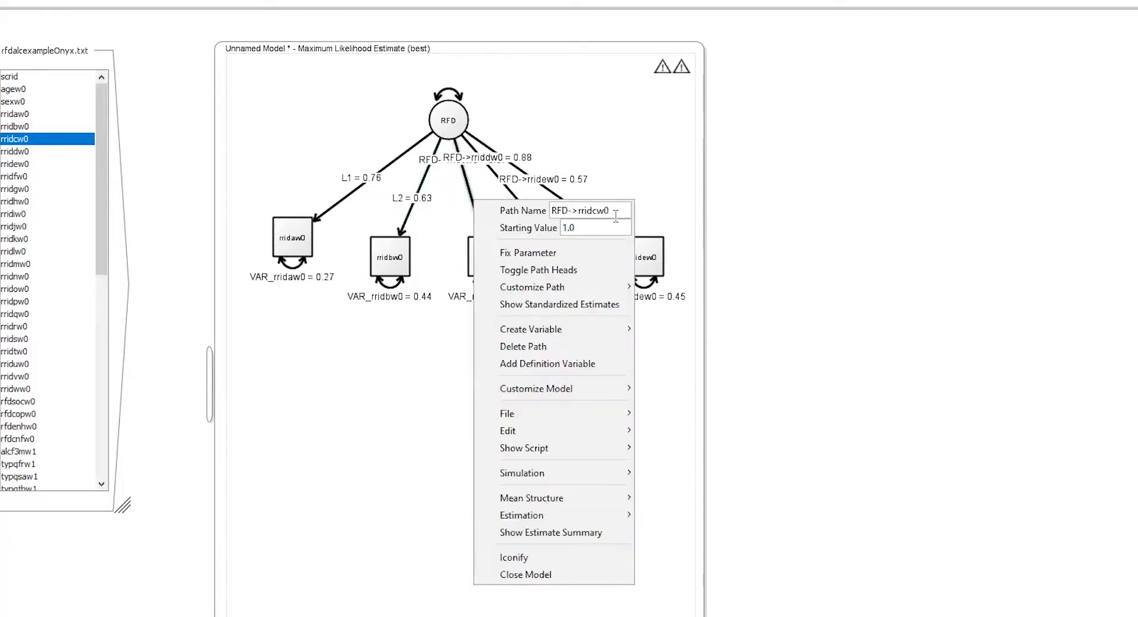
drag(617, 211, 555, 210)
text(L3)
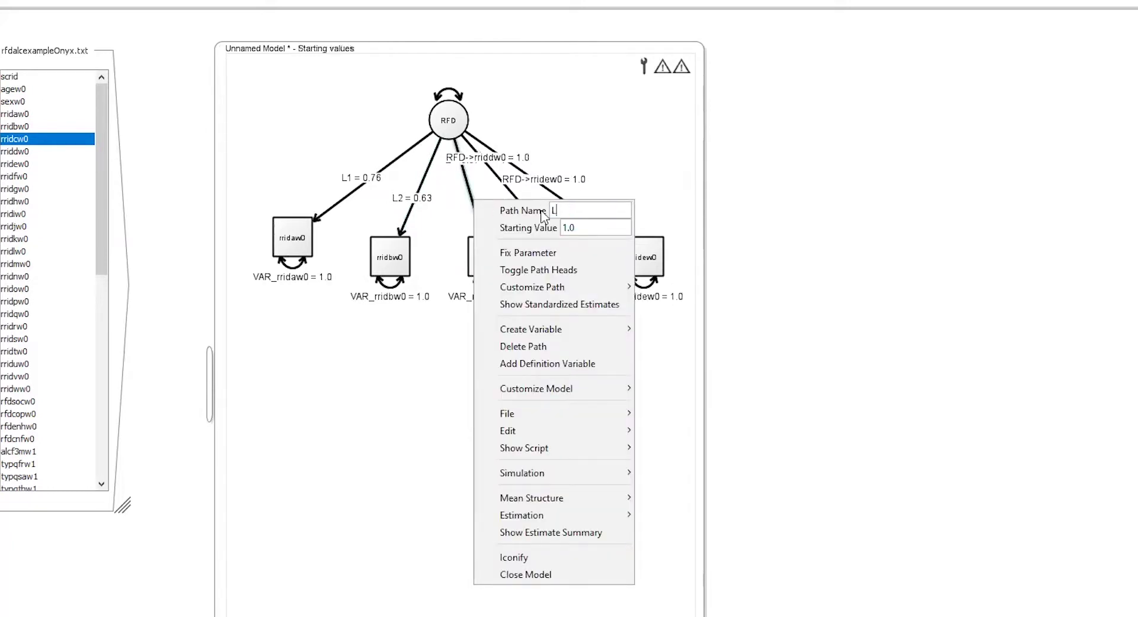
Rename the loading path from RFD to rriddw0 as L4.
click(568, 145)
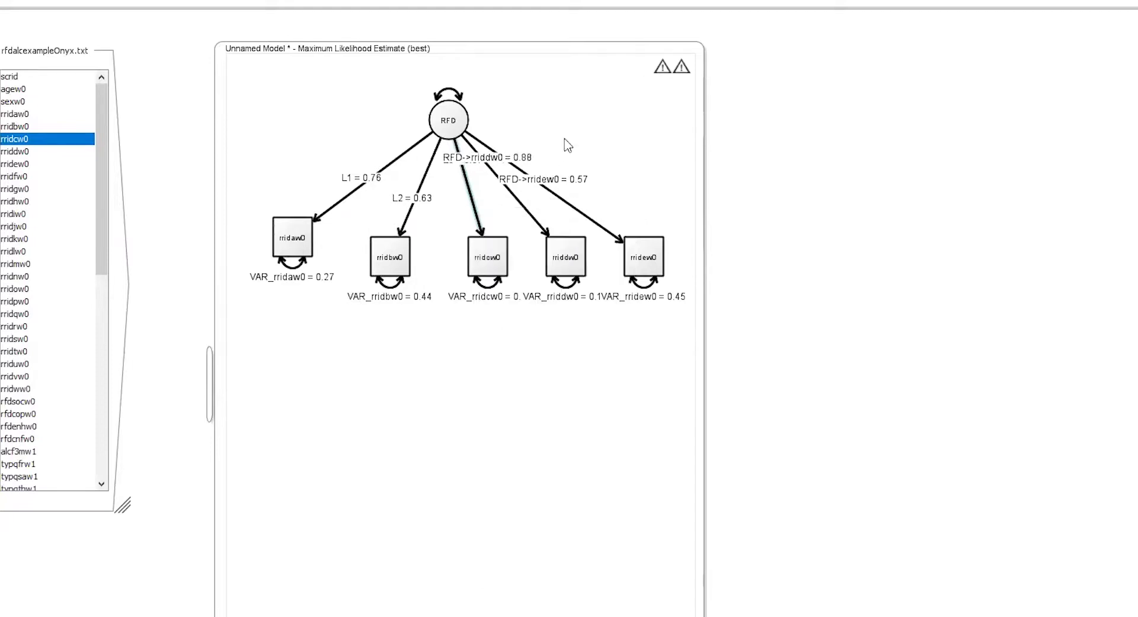
right_click(521, 204)
drag(658, 213, 575, 213)
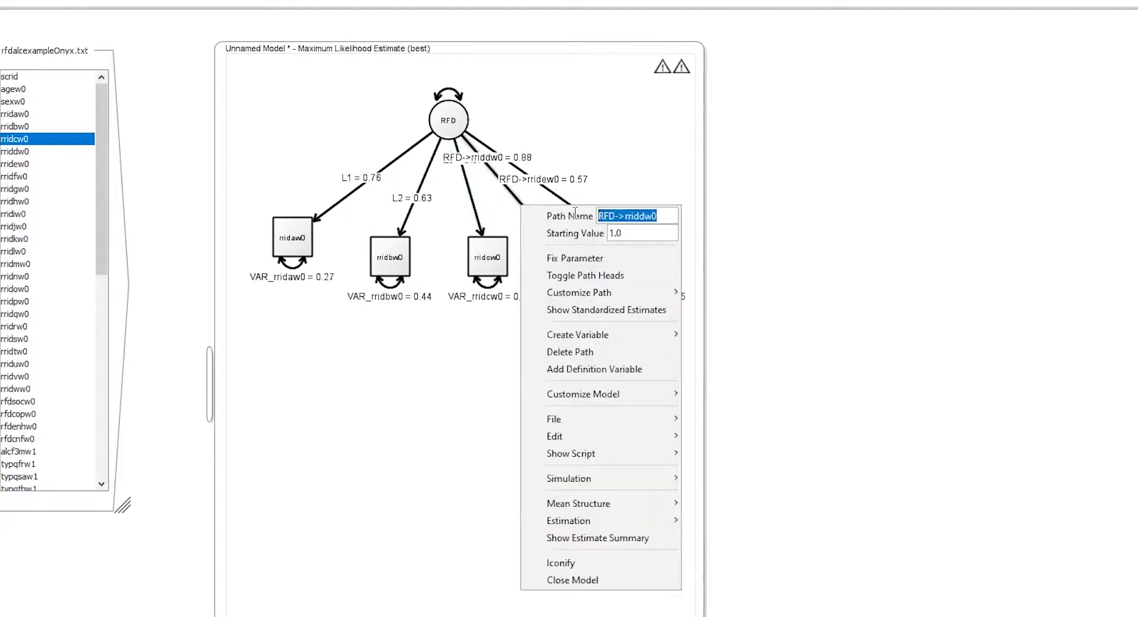
text(L4)
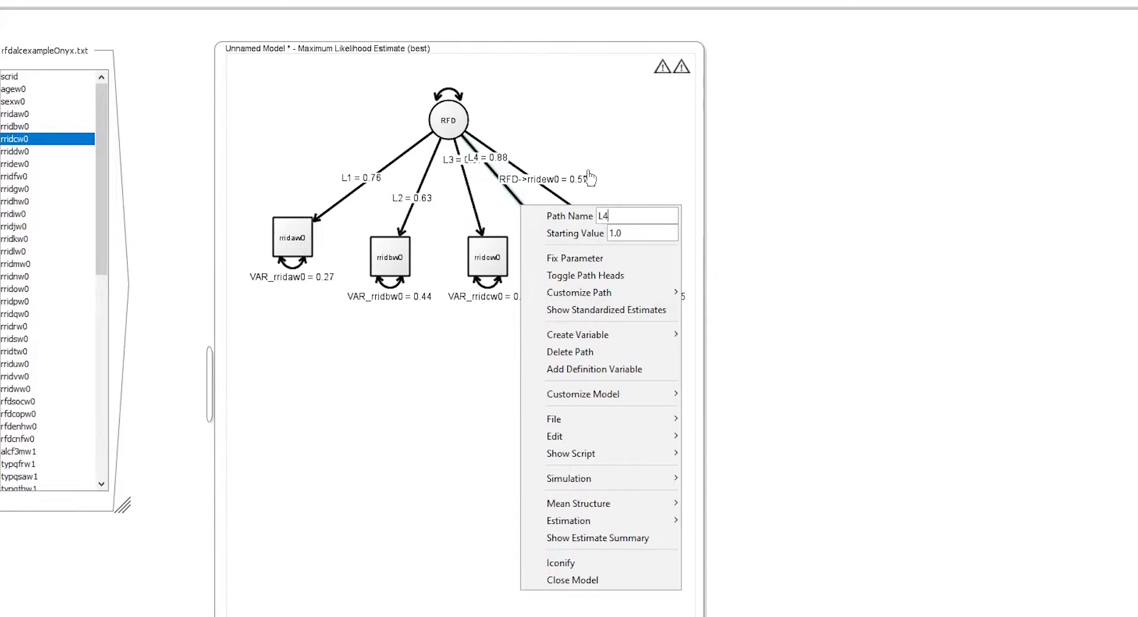
click(599, 124)
Rename the loading path from RFD to rridew0 as L5.
right_click(581, 212)
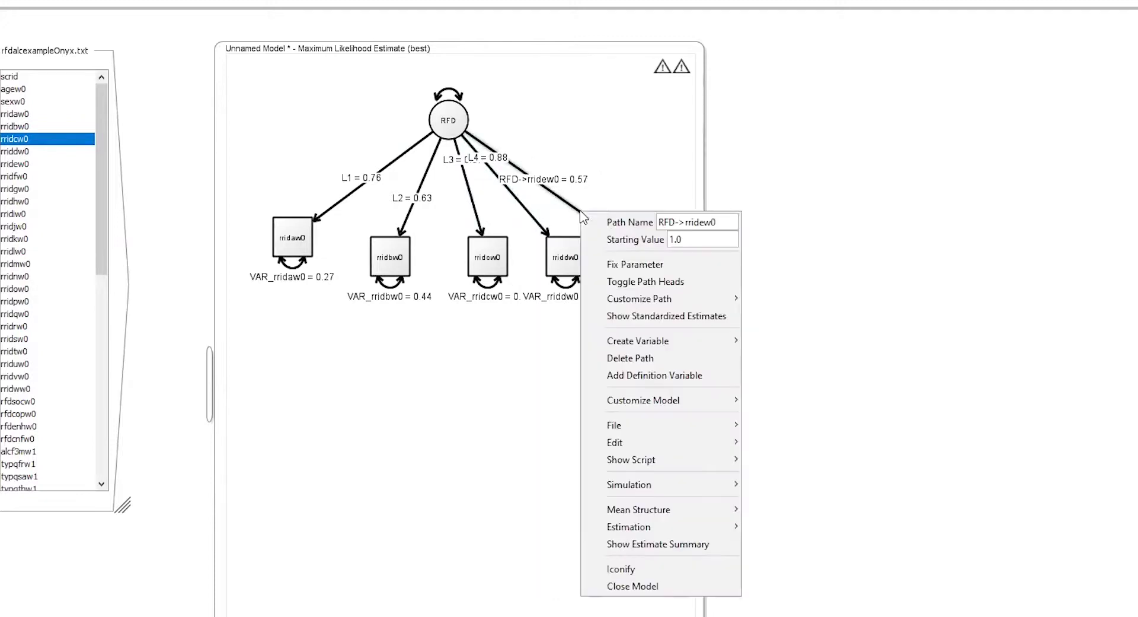
drag(716, 217, 660, 220)
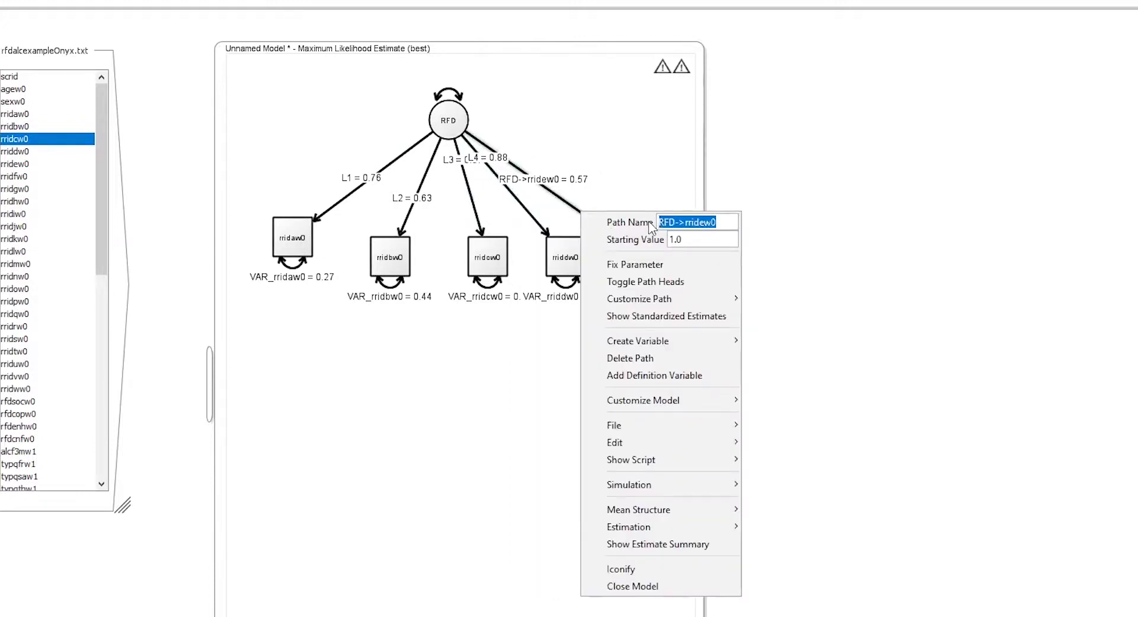
text(L5)
click(655, 144)
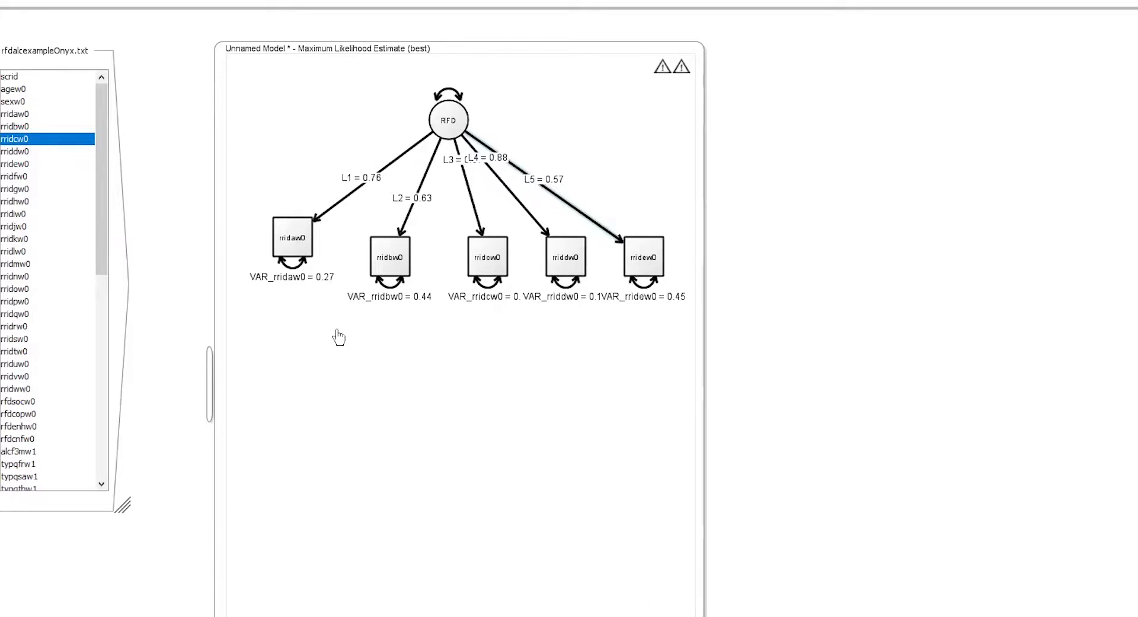
Move rridaw0 down so it lines up with the row of the other observed variables.
click(285, 254)
drag(285, 254, 288, 273)
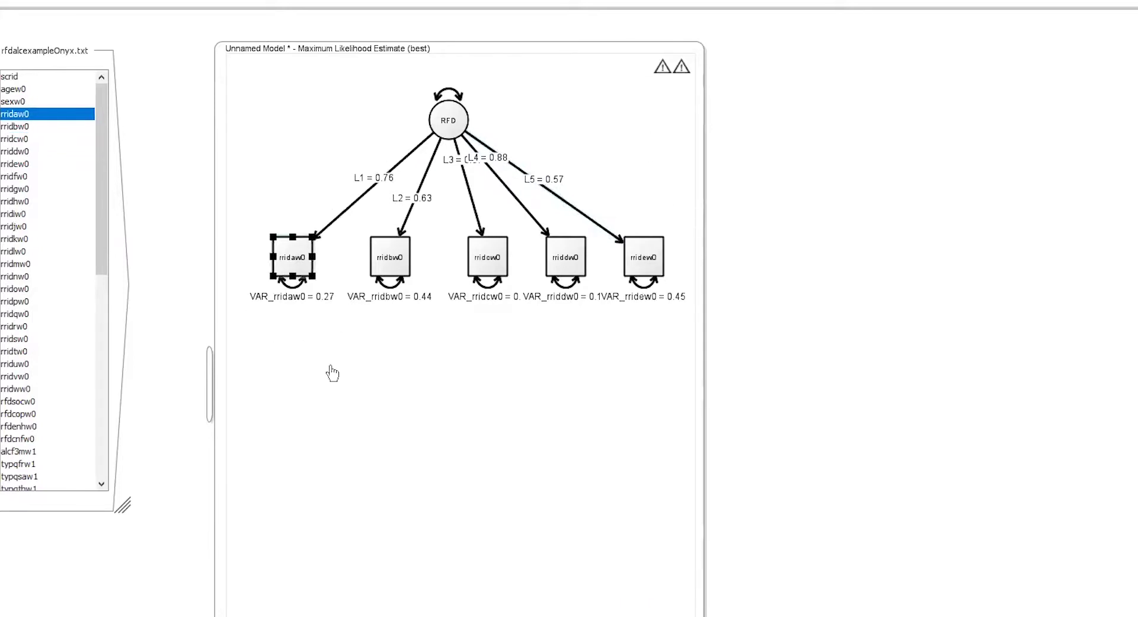
click(366, 405)
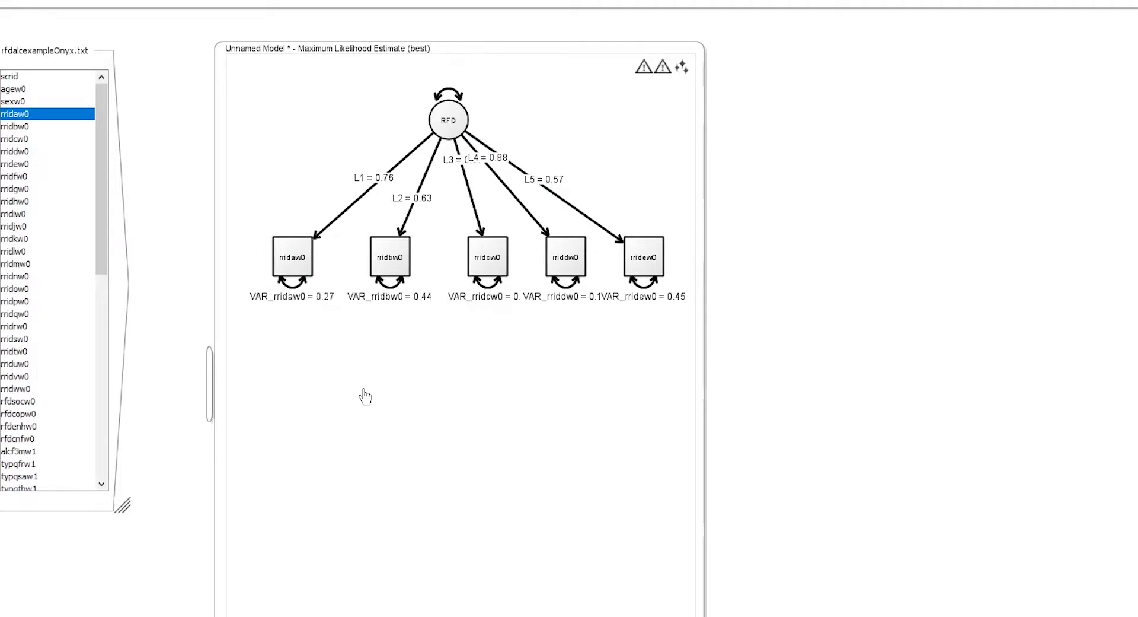
Add a constant (unit vector) variable to the model in the empty area beside RFD.
right_click(320, 120)
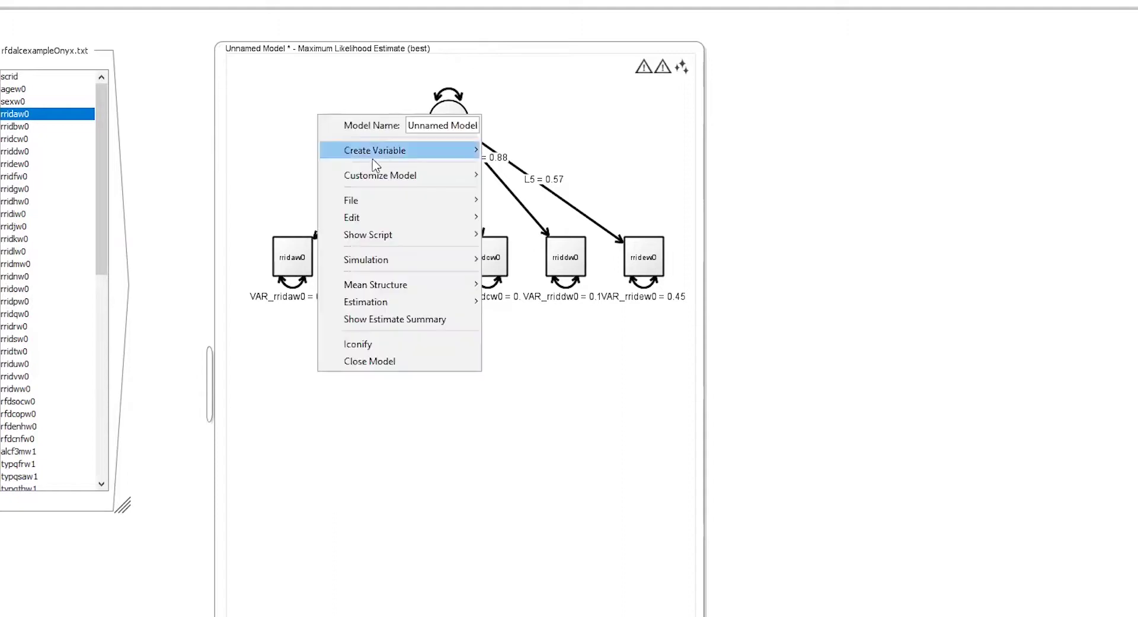
mouse_move(375, 155)
click(504, 150)
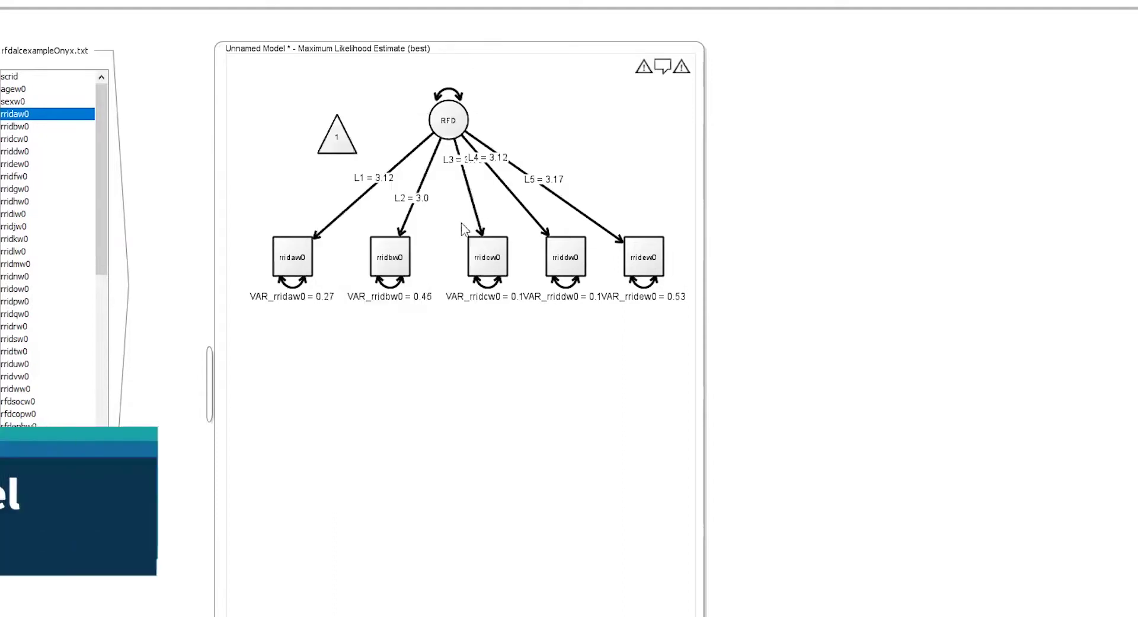
Draw paths from the constant to each of the observed variables rridaw0, rridbw0, rridcw0, rriddw0 and rridew0.
drag(330, 144, 298, 252)
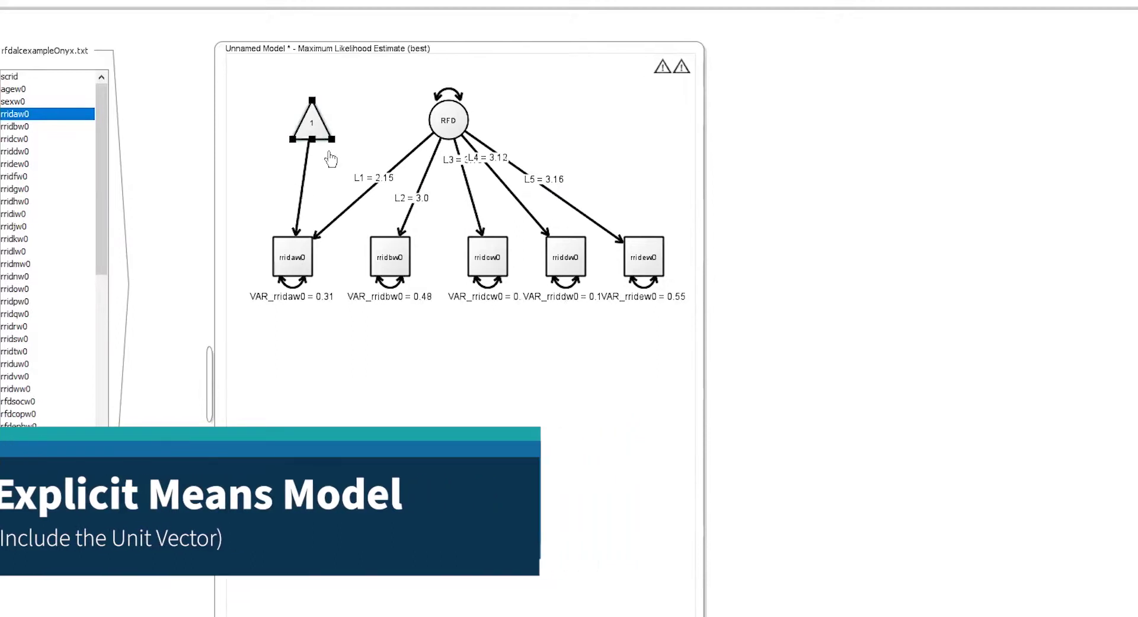
drag(314, 144, 381, 249)
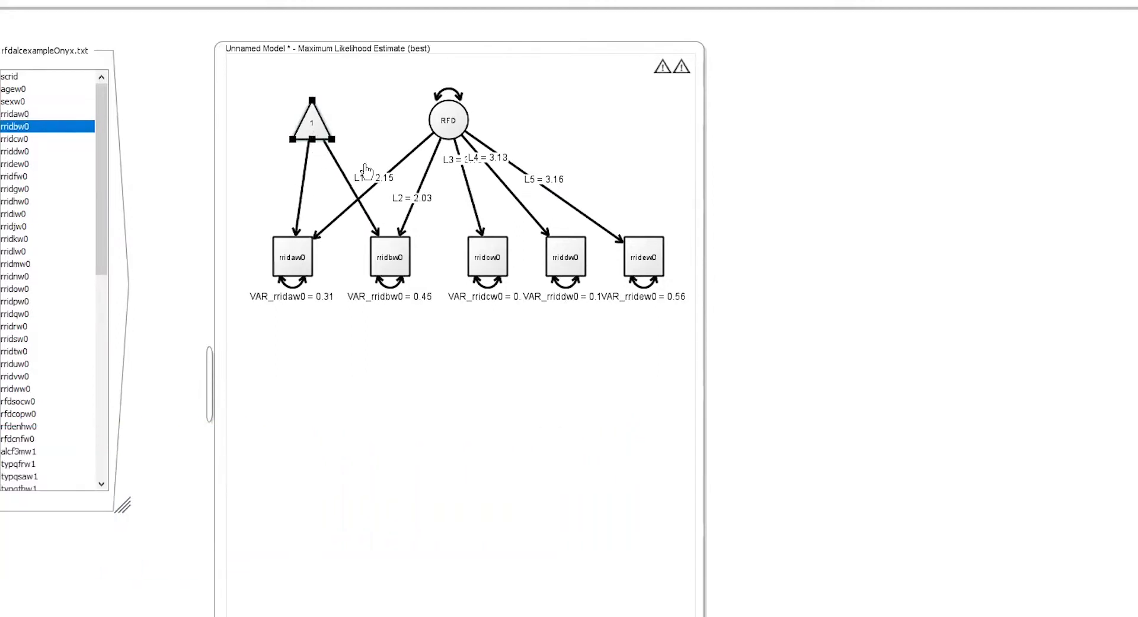
drag(313, 136, 469, 243)
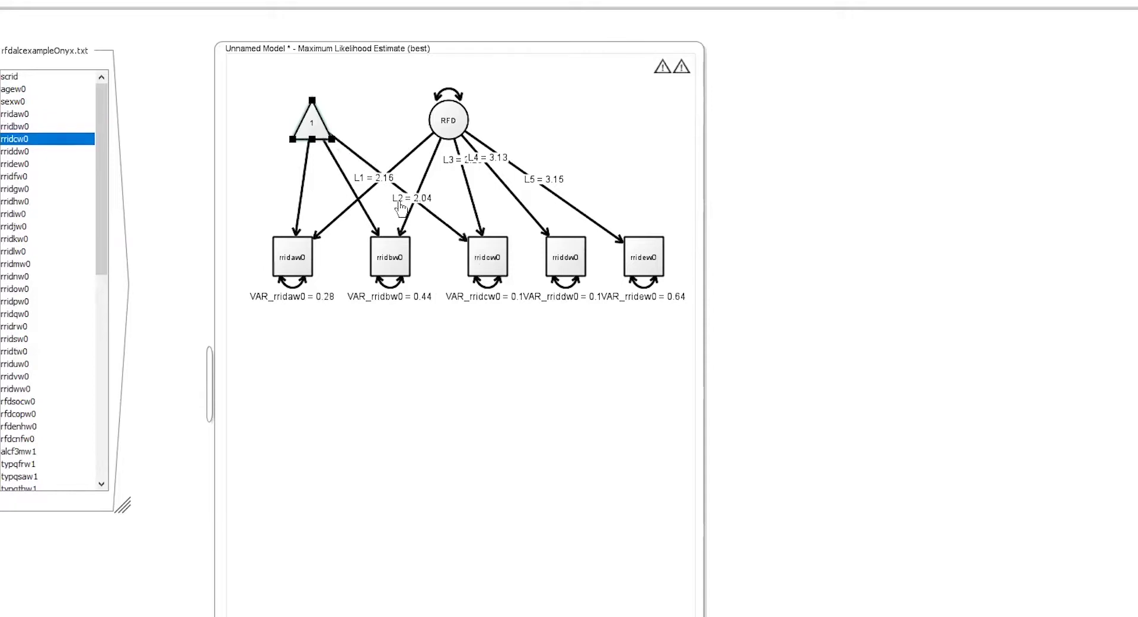
drag(328, 138, 544, 244)
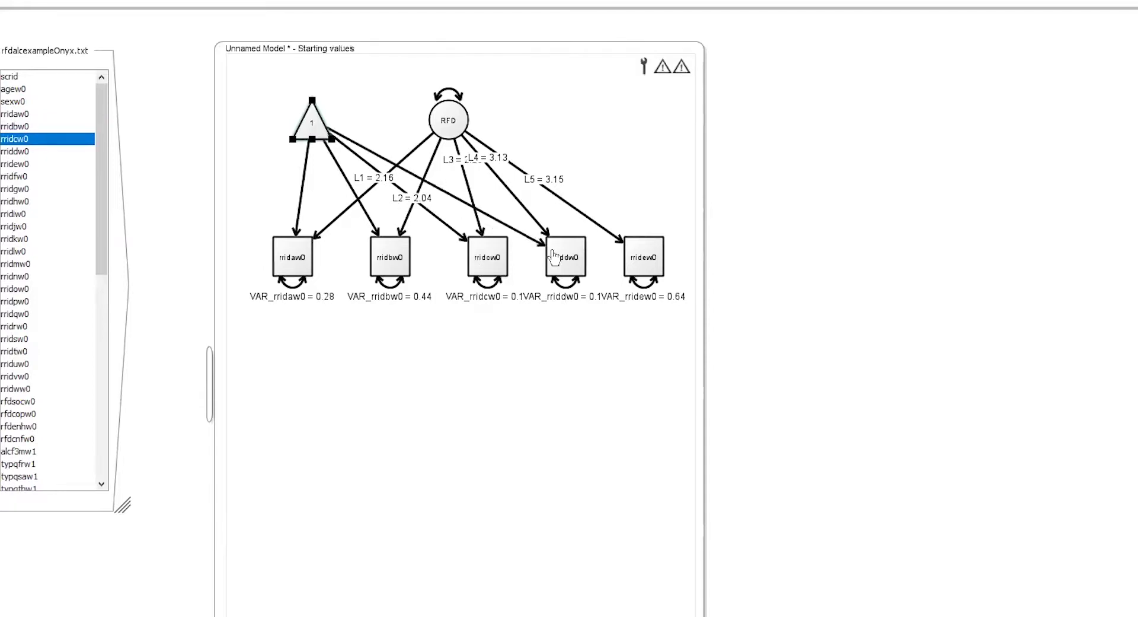
drag(323, 132, 640, 256)
click(290, 185)
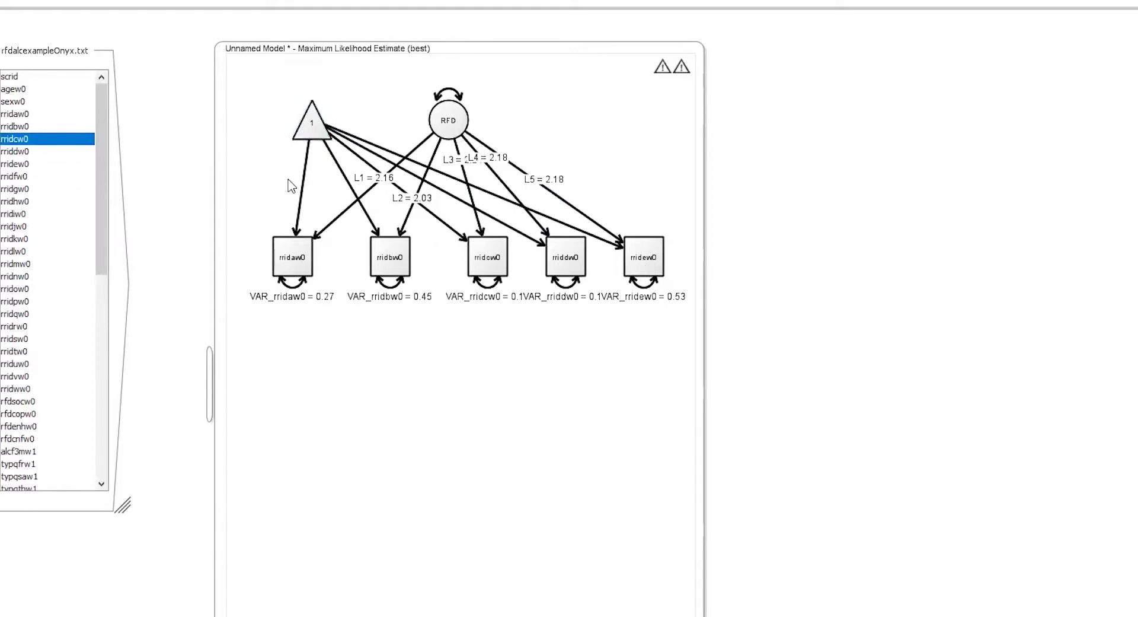
Select all five paths leaving the constant and make them free parameters.
drag(288, 180, 368, 133)
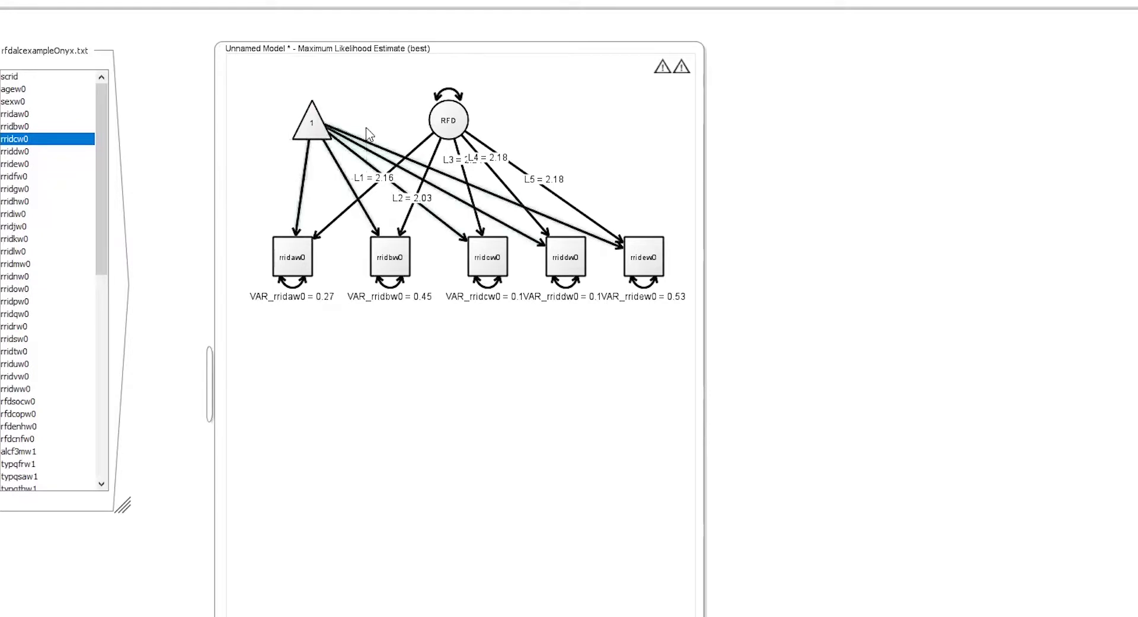
right_click(341, 181)
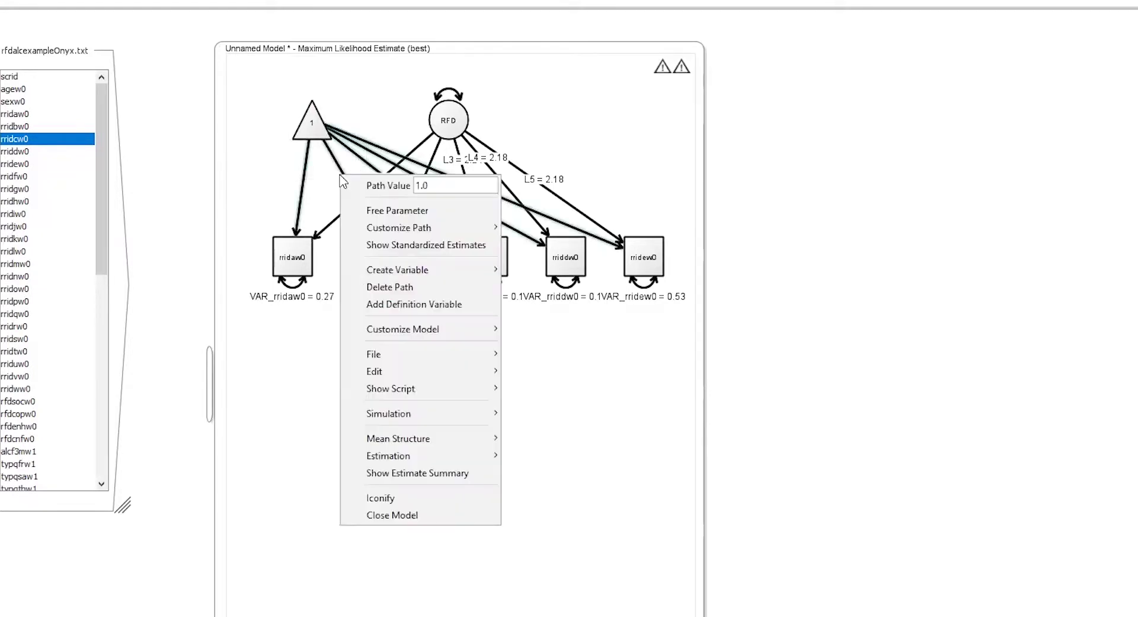
click(374, 212)
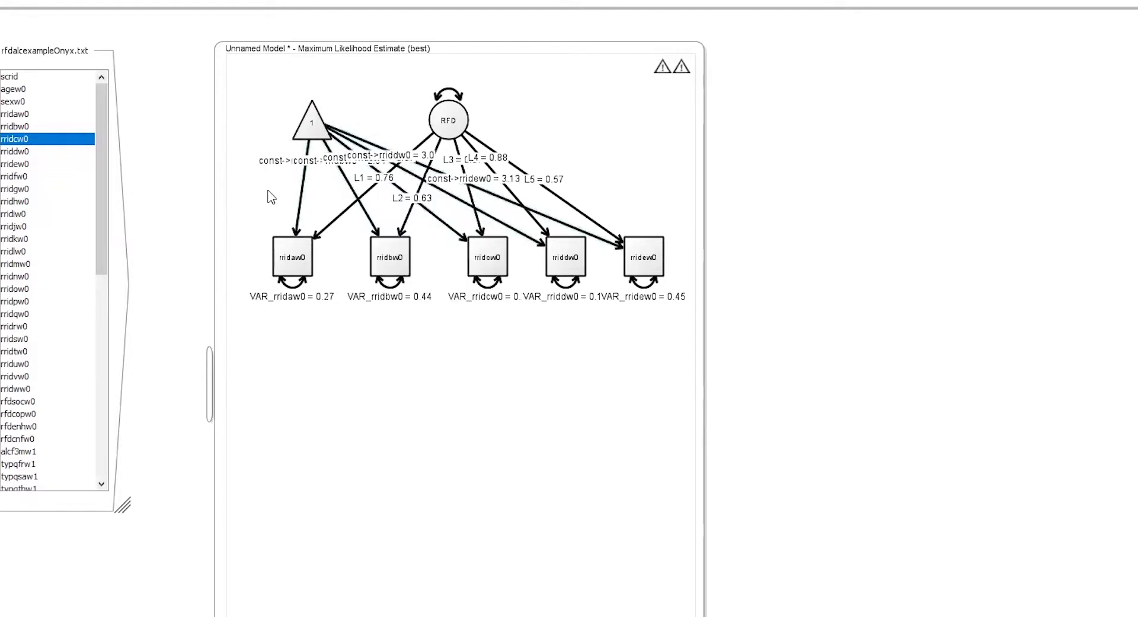
Rename the mean path from the constant to rridaw0 as N1.
click(299, 198)
right_click(304, 198)
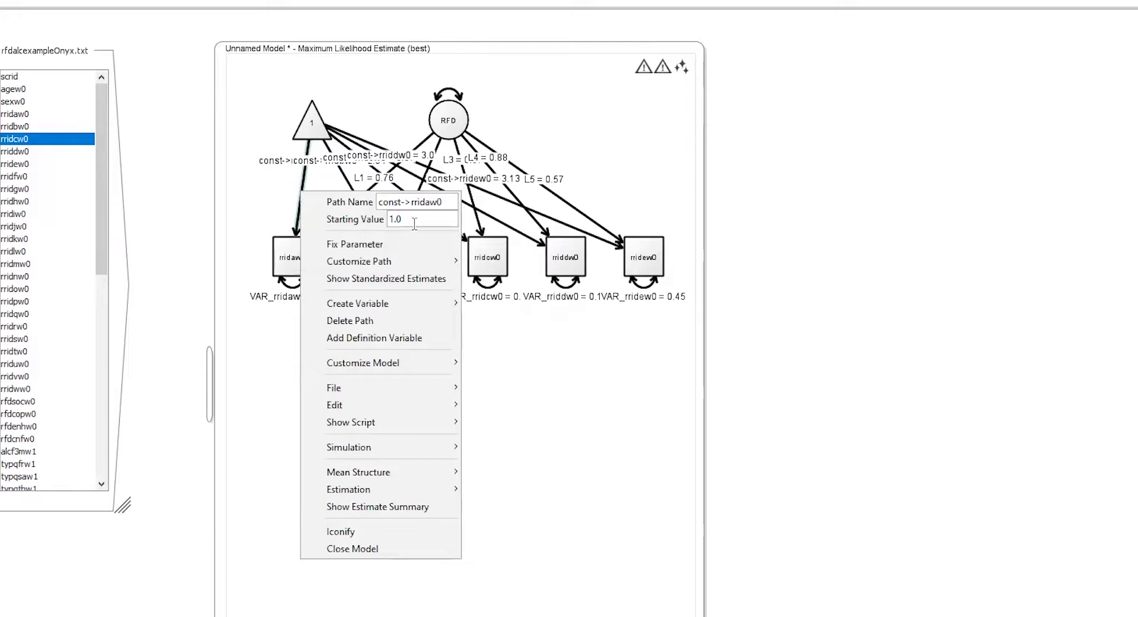
drag(443, 204, 373, 203)
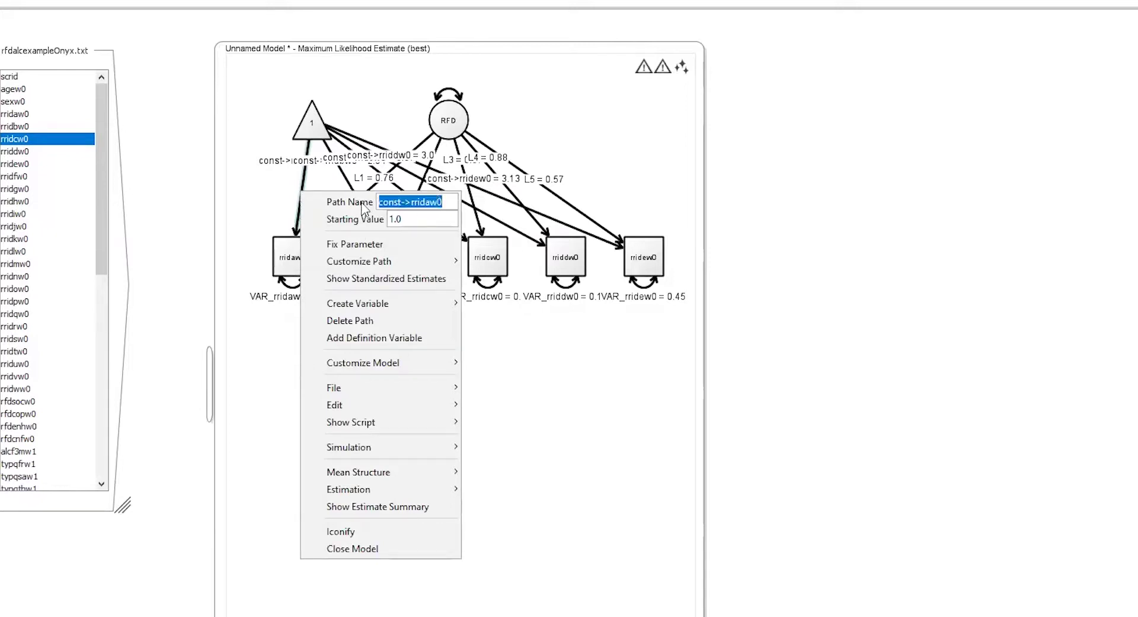
text(N1)
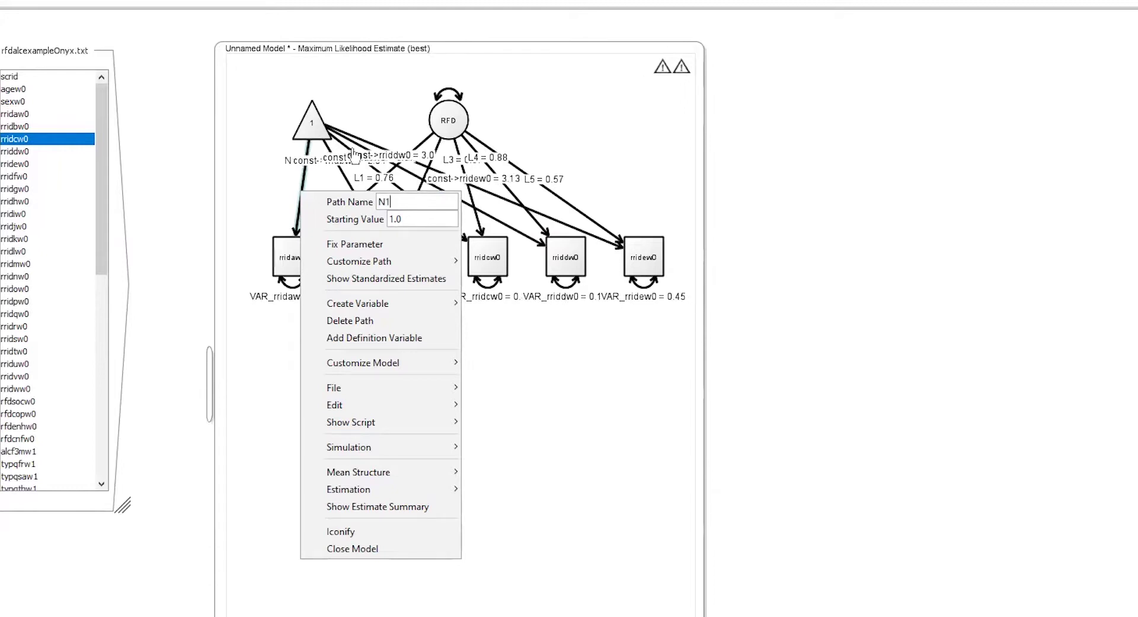
click(356, 93)
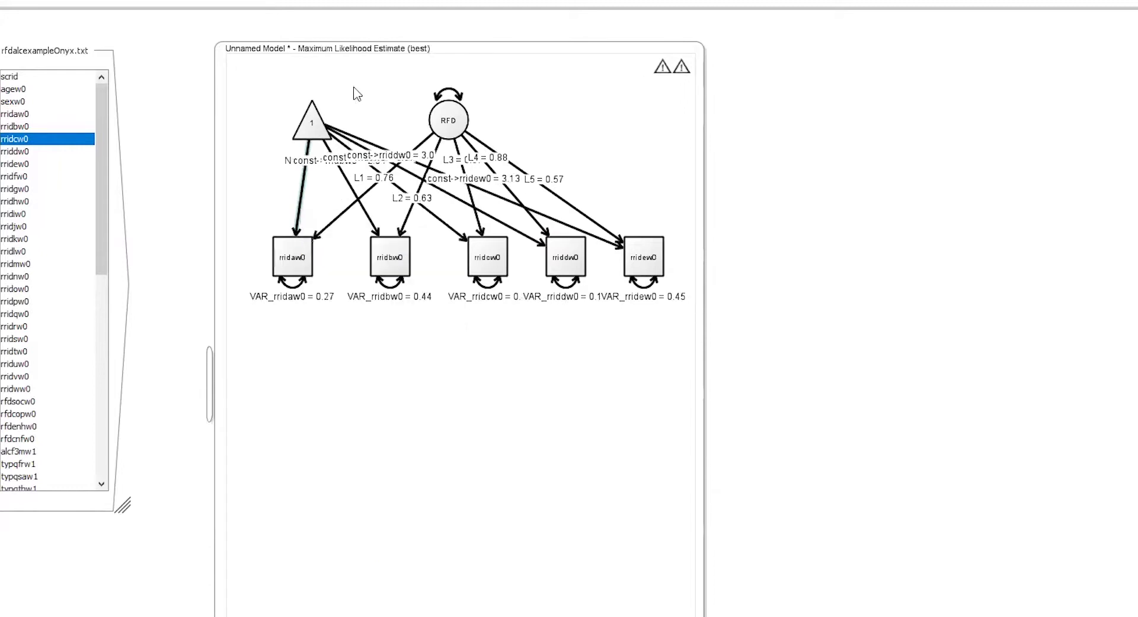
Rename the mean path from the constant to rridbw0 as N2.
right_click(350, 184)
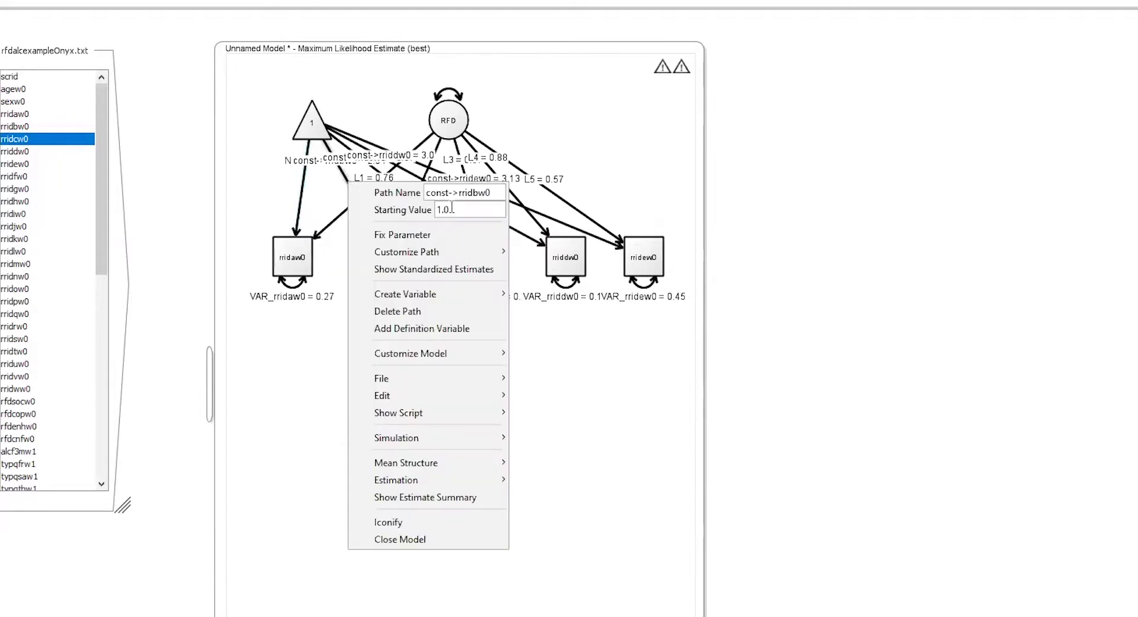
drag(484, 194, 407, 198)
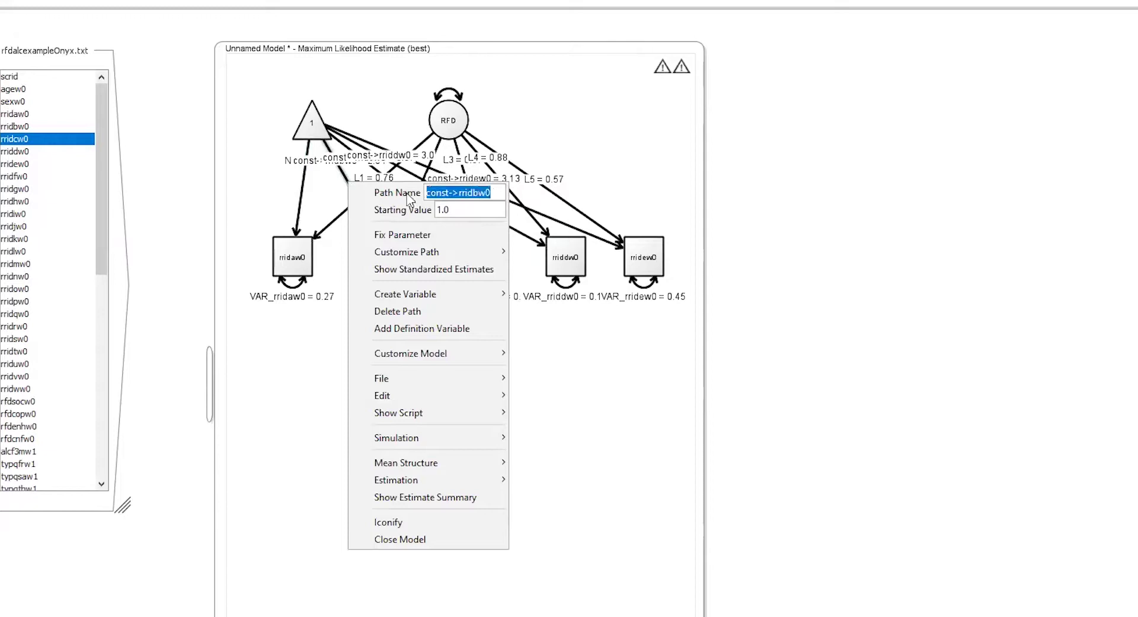
text(L2)
click(379, 120)
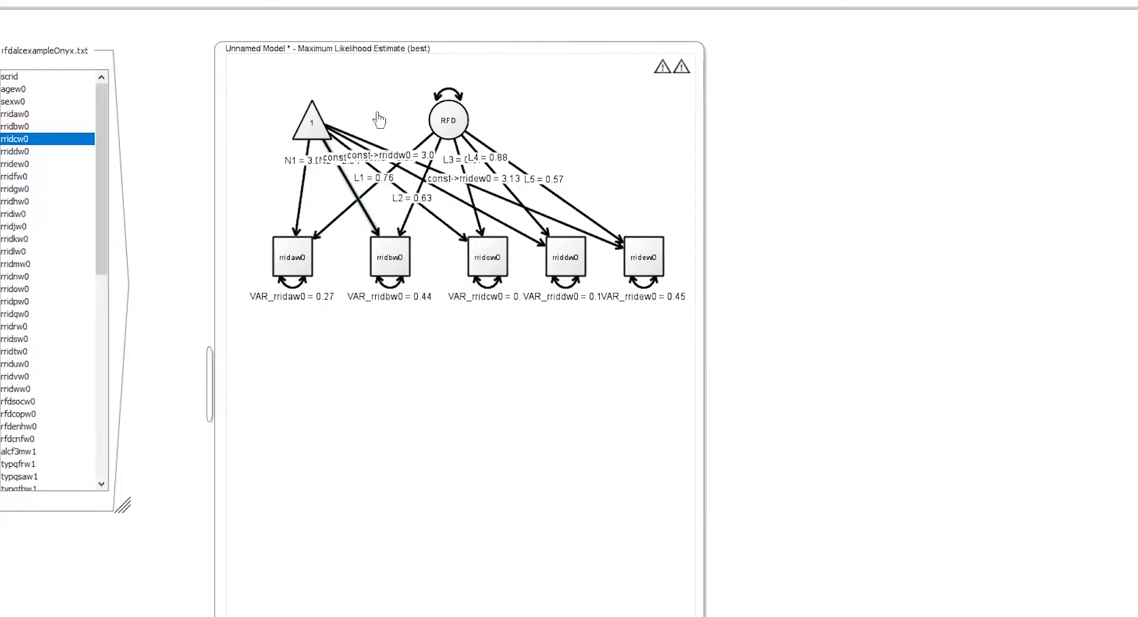
Rename the mean path from the constant to rridcw0 as N3.
right_click(372, 167)
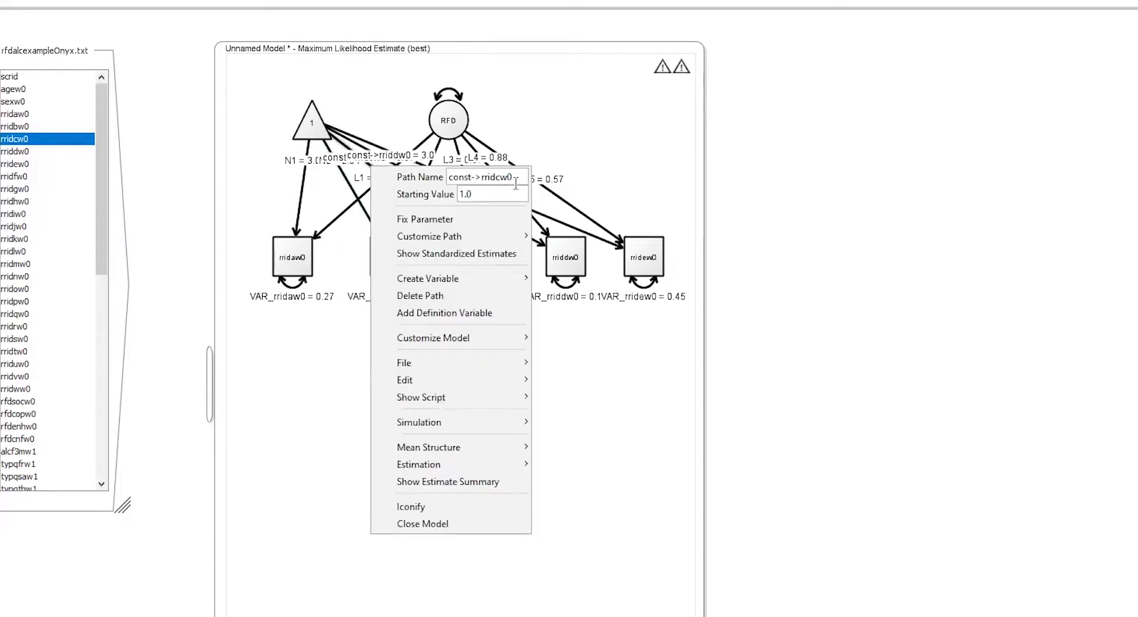
drag(516, 184, 440, 175)
text(N3)
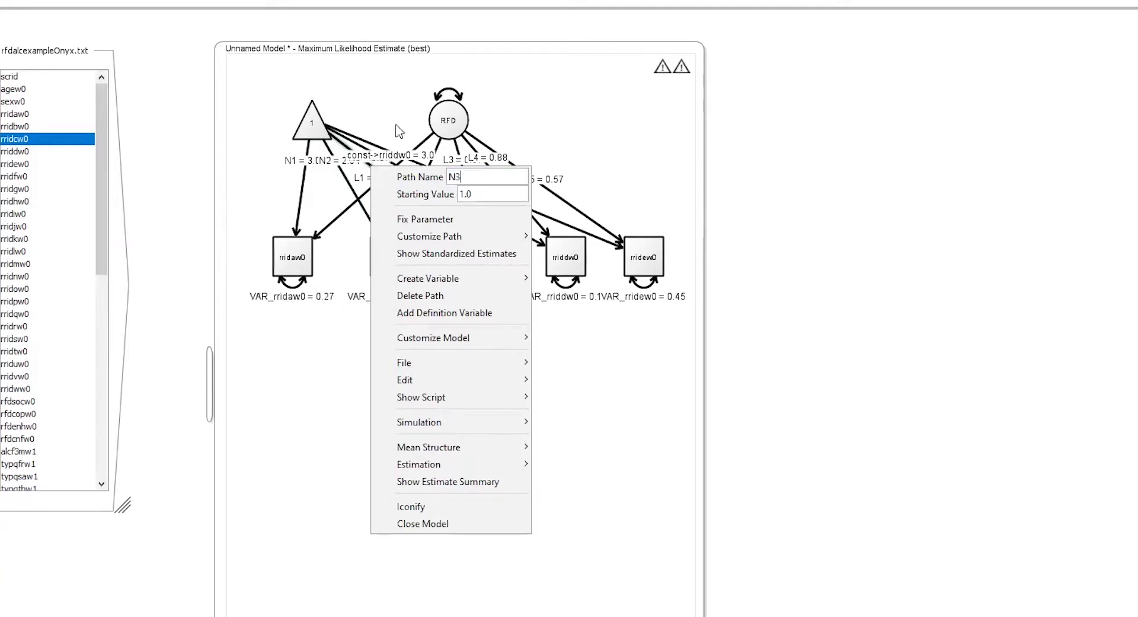
click(386, 122)
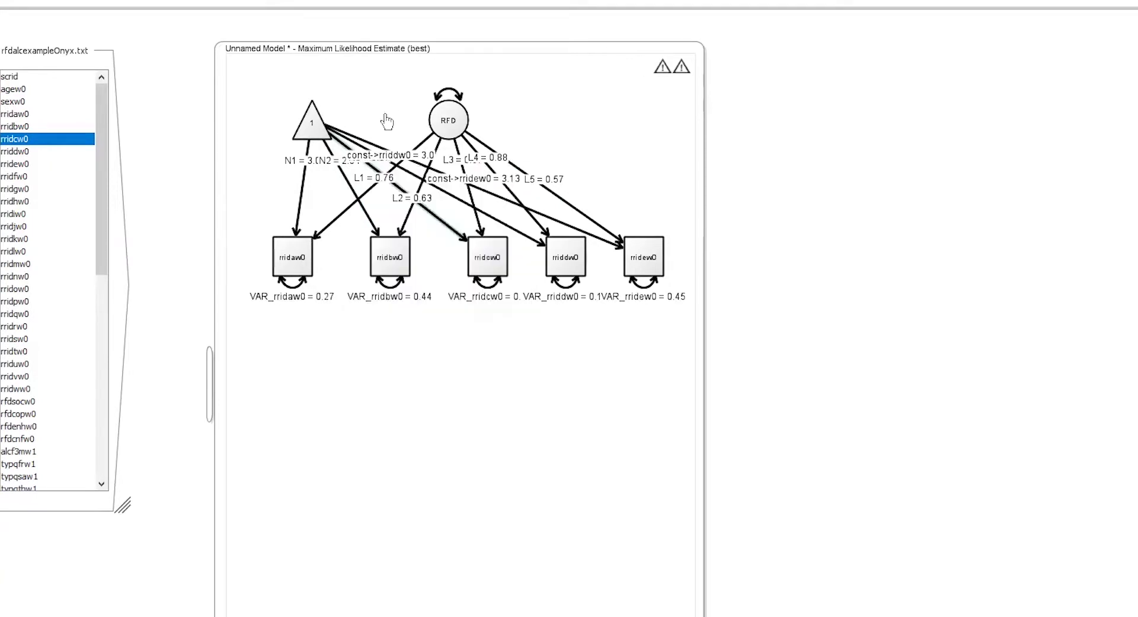
Rename the mean path from the constant to rriddw0 as N4.
right_click(361, 154)
drag(511, 159, 396, 163)
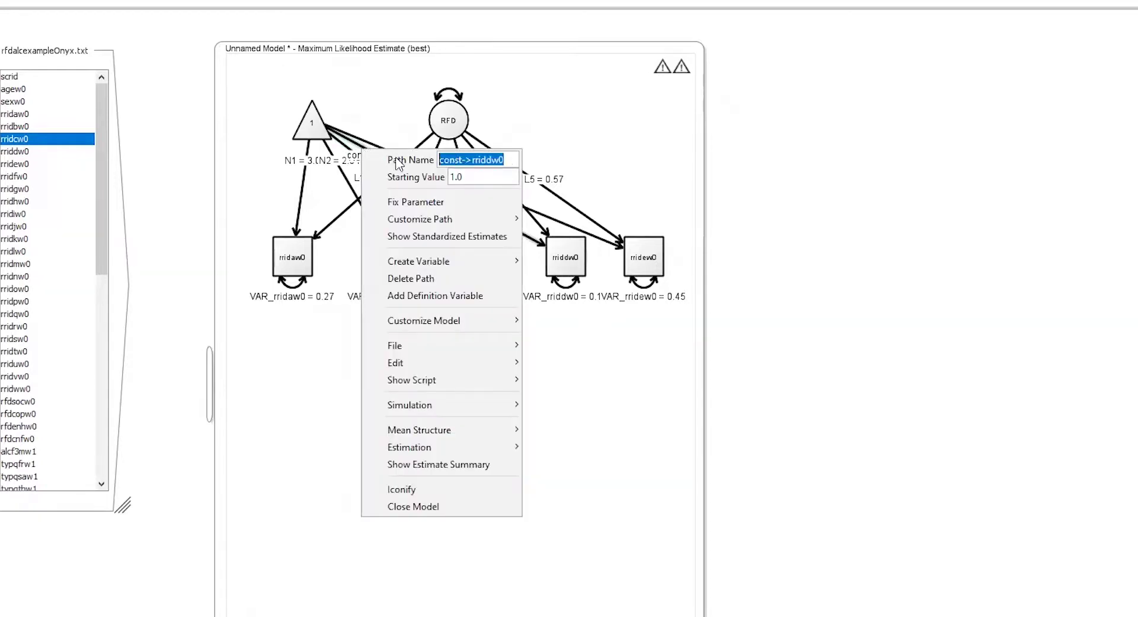
text(N4)
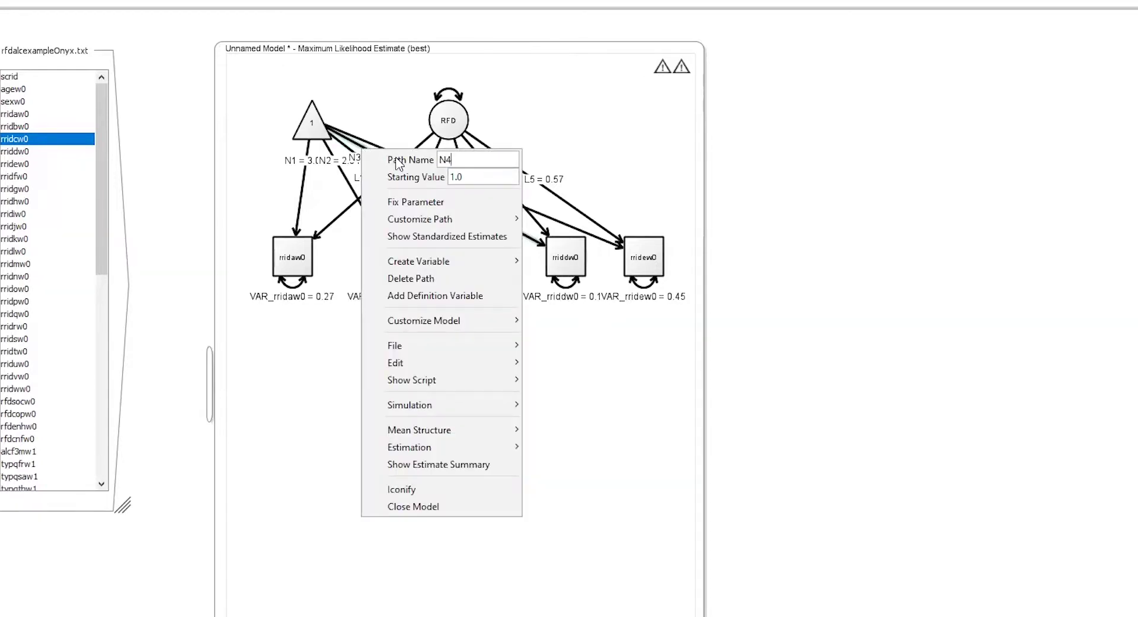
click(368, 113)
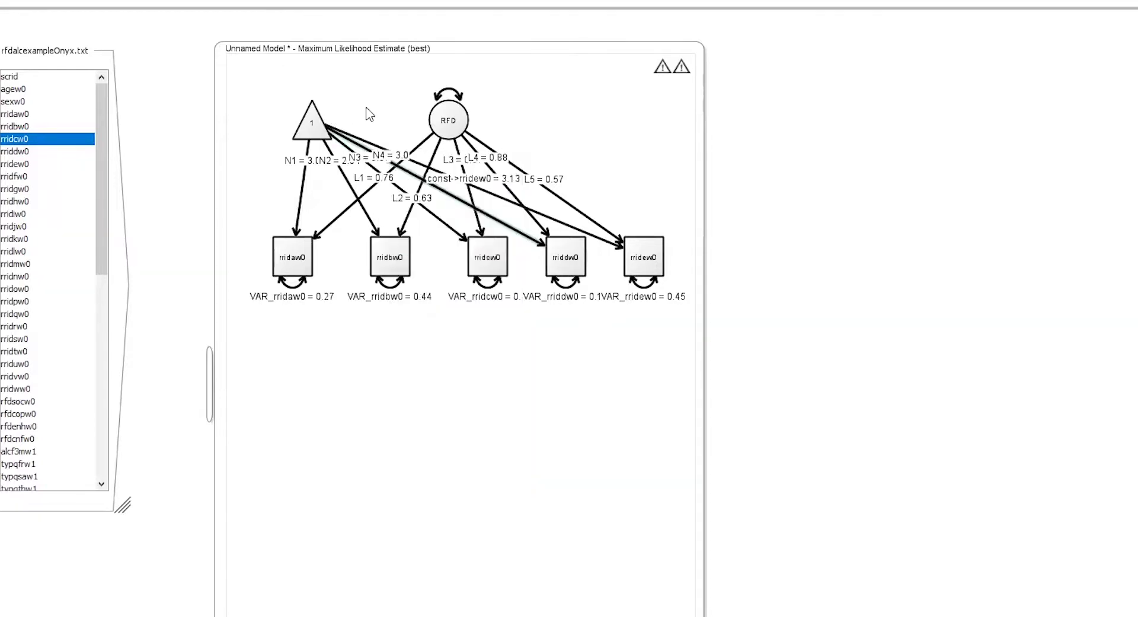
Rename the mean path from the constant to rridew0 as N5 and move the constant farther away from RFD to spread the path labels.
right_click(382, 148)
double_click(514, 159)
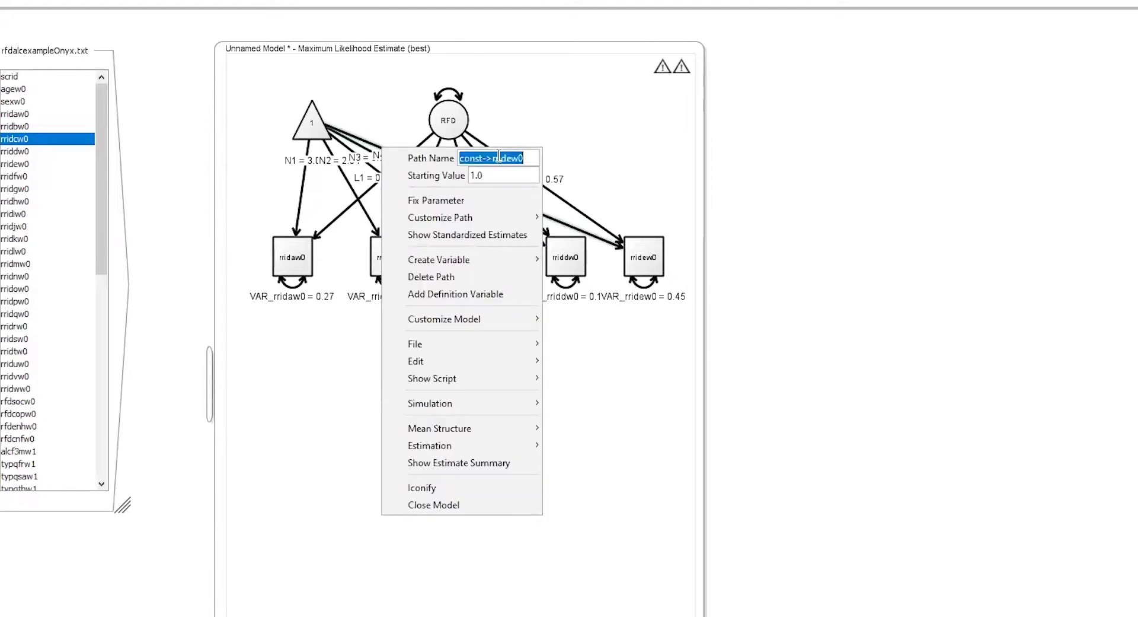
key(Home)
drag(524, 158, 424, 164)
text(N5)
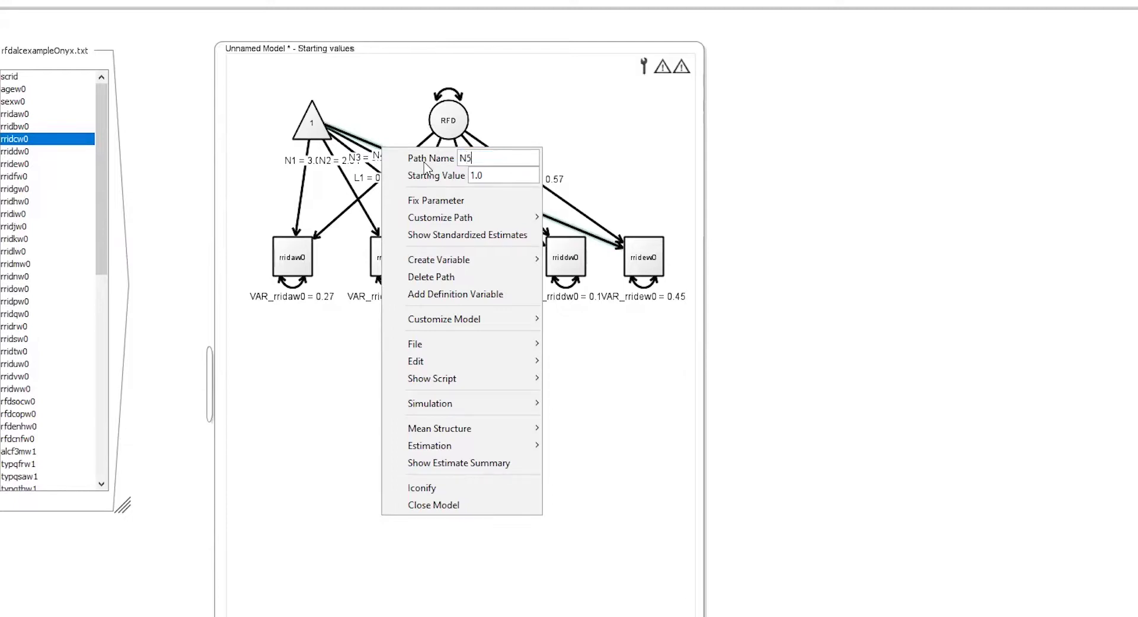
key(Return)
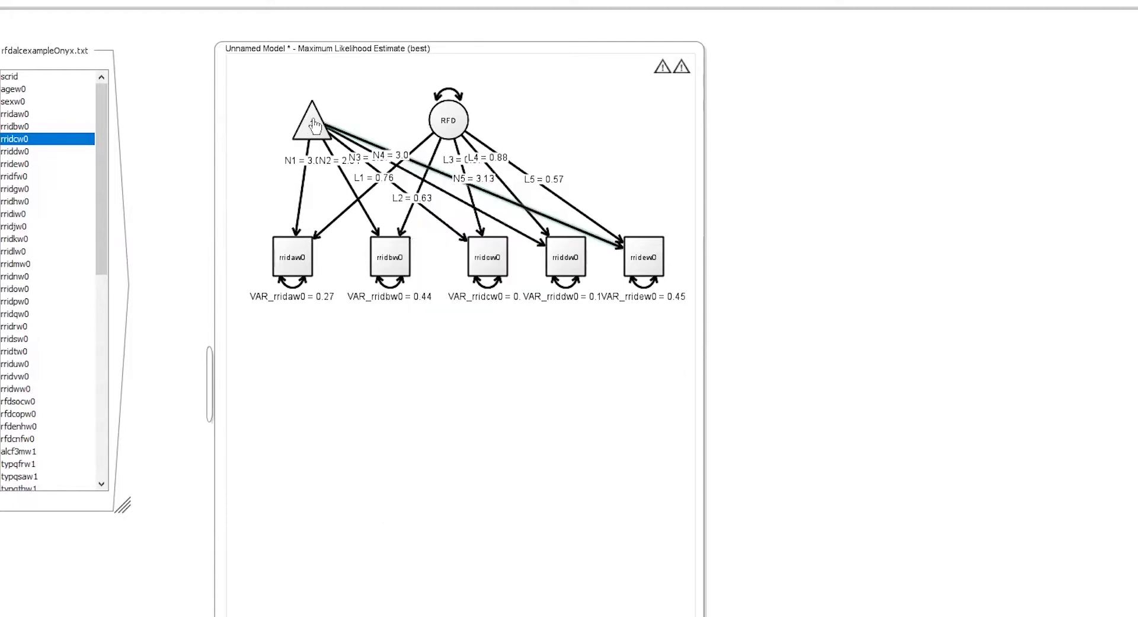
drag(314, 124, 288, 113)
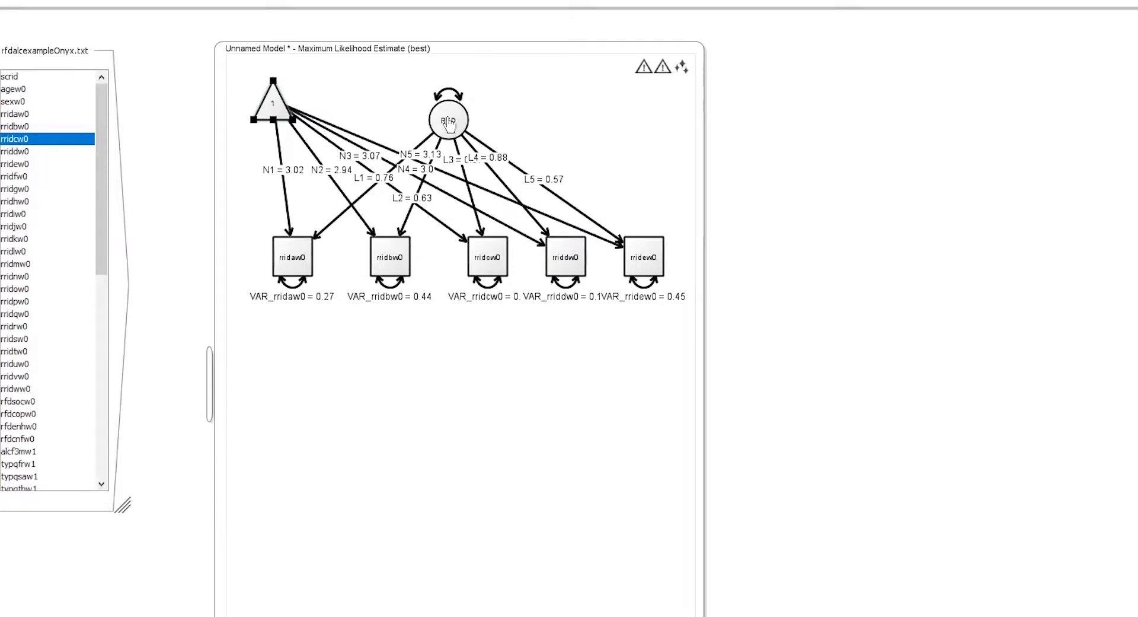
Declutter the path labels by moving RFD away from the constant, shifting the L1 label toward RFD and placing the constant above rridaw0.
drag(455, 135, 521, 123)
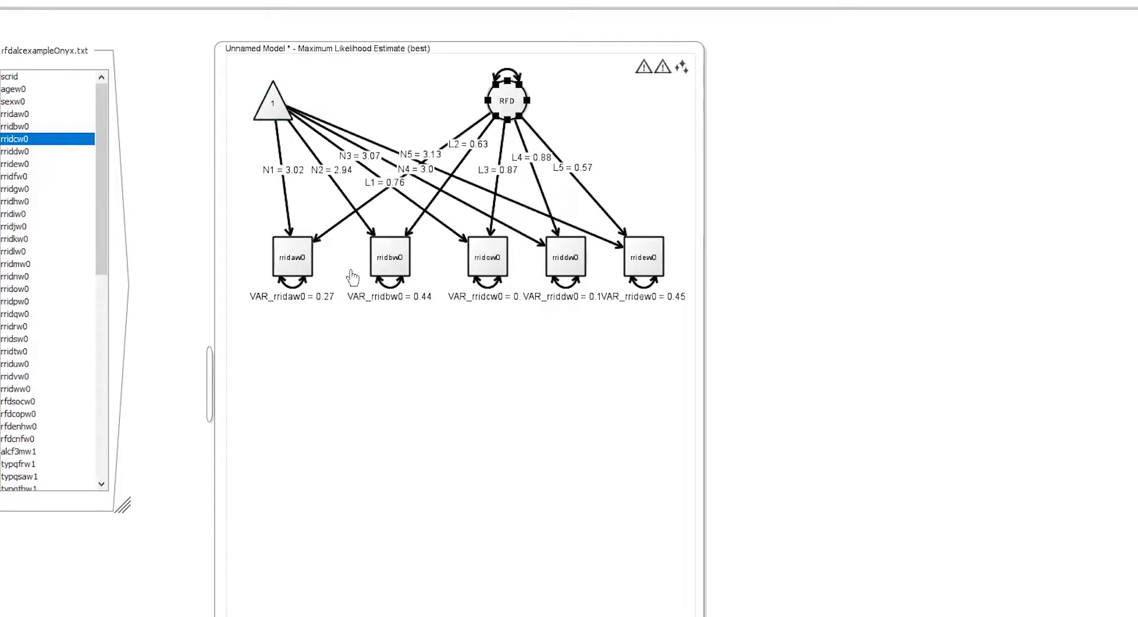
click(390, 188)
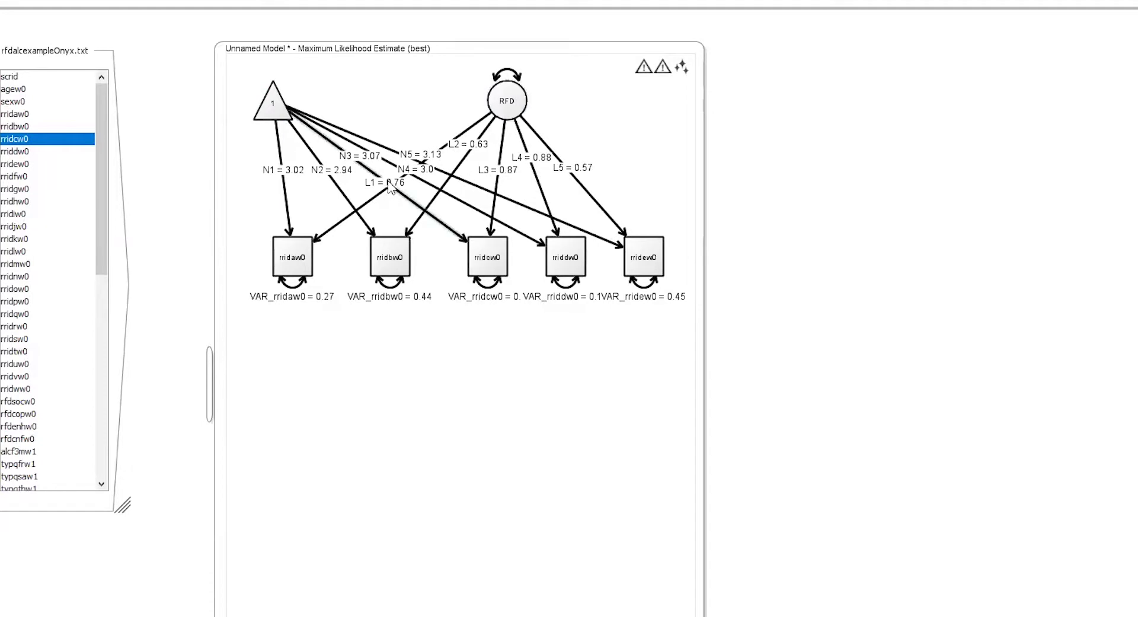
right_click(372, 190)
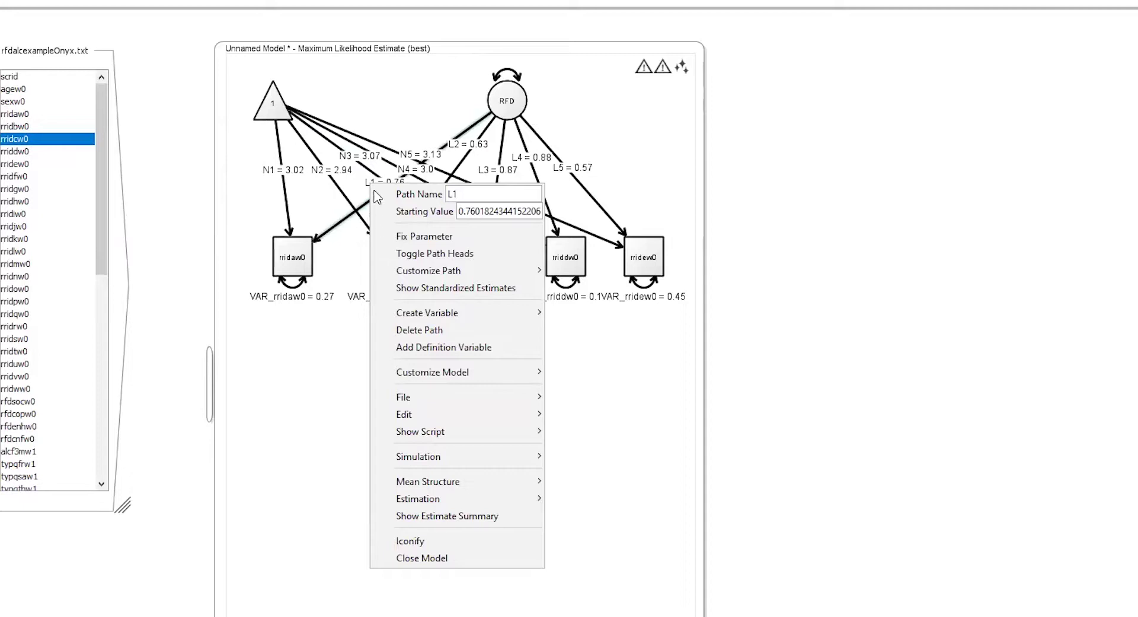
click(372, 190)
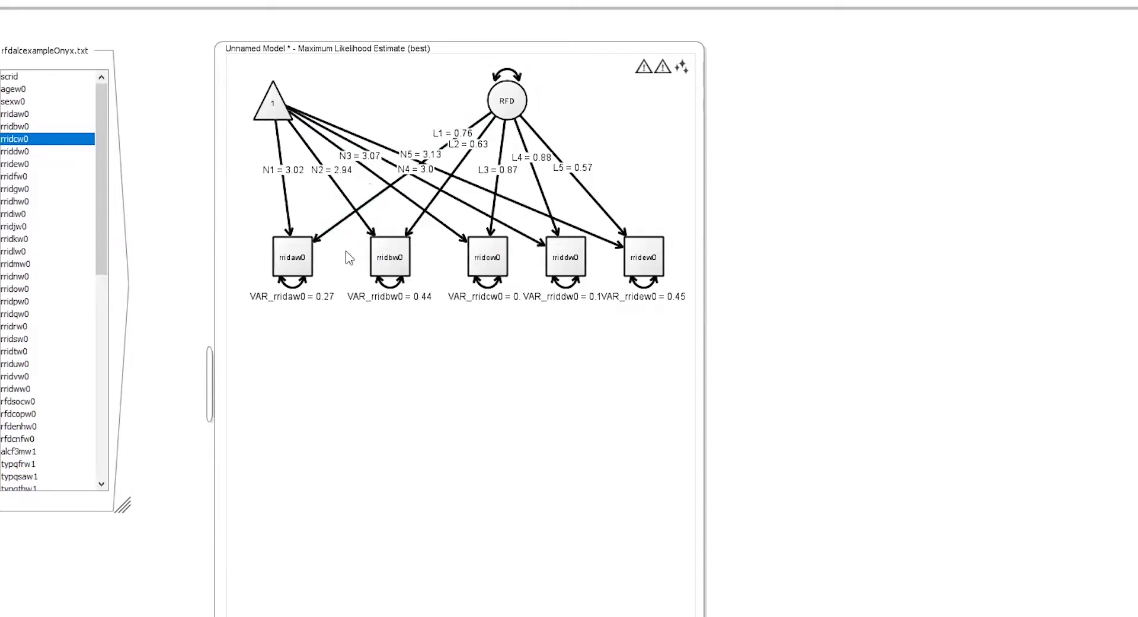
drag(276, 119, 302, 127)
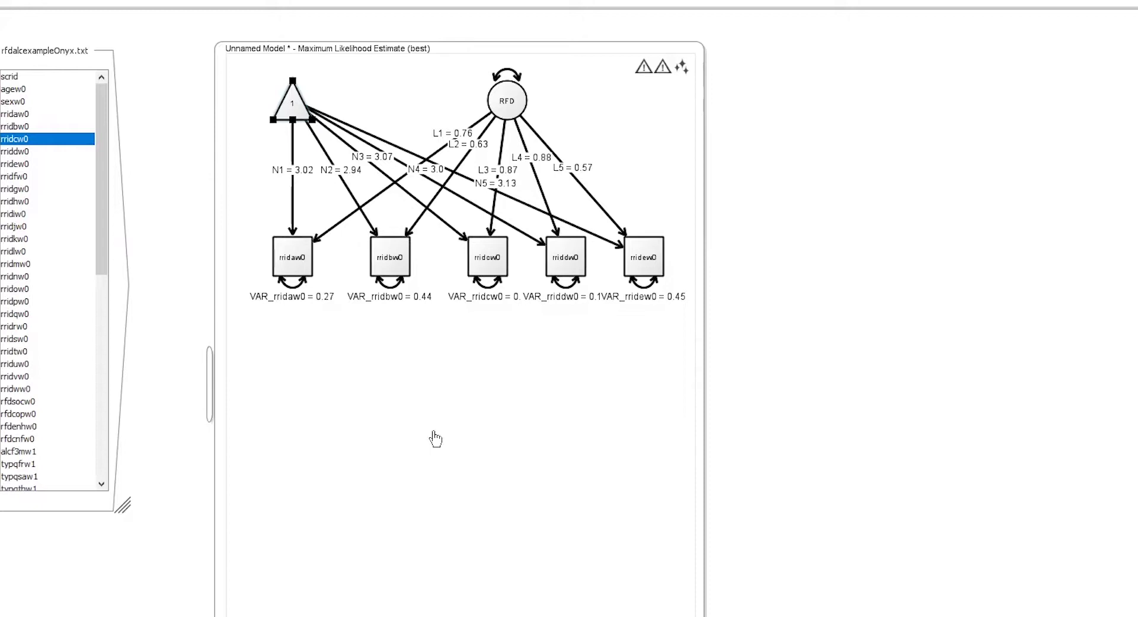
key(Up)
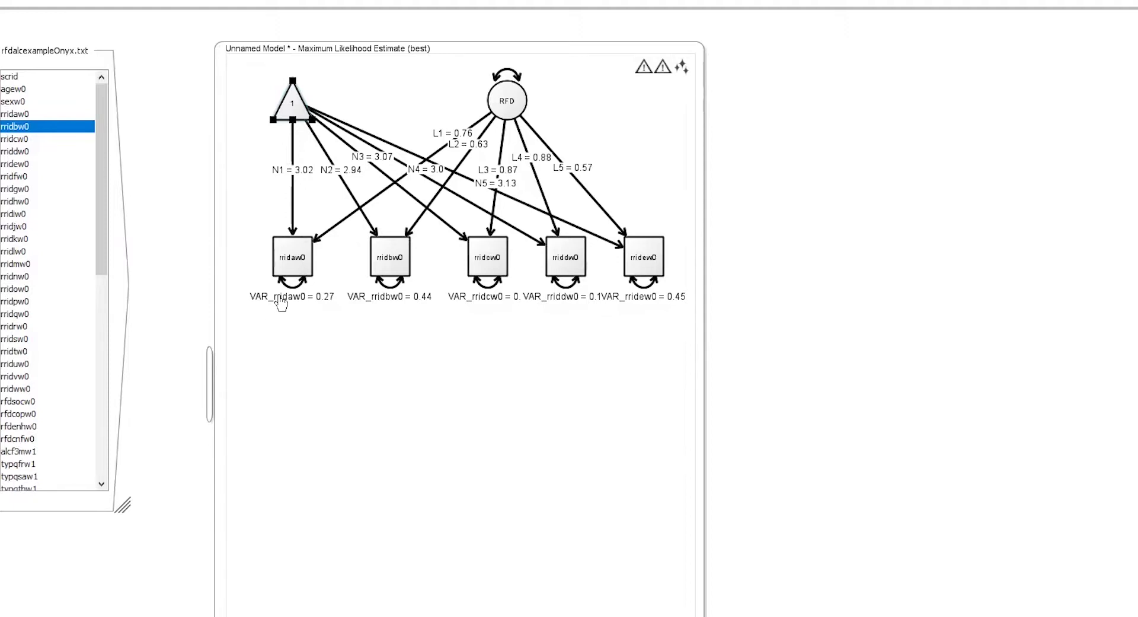
click(579, 268)
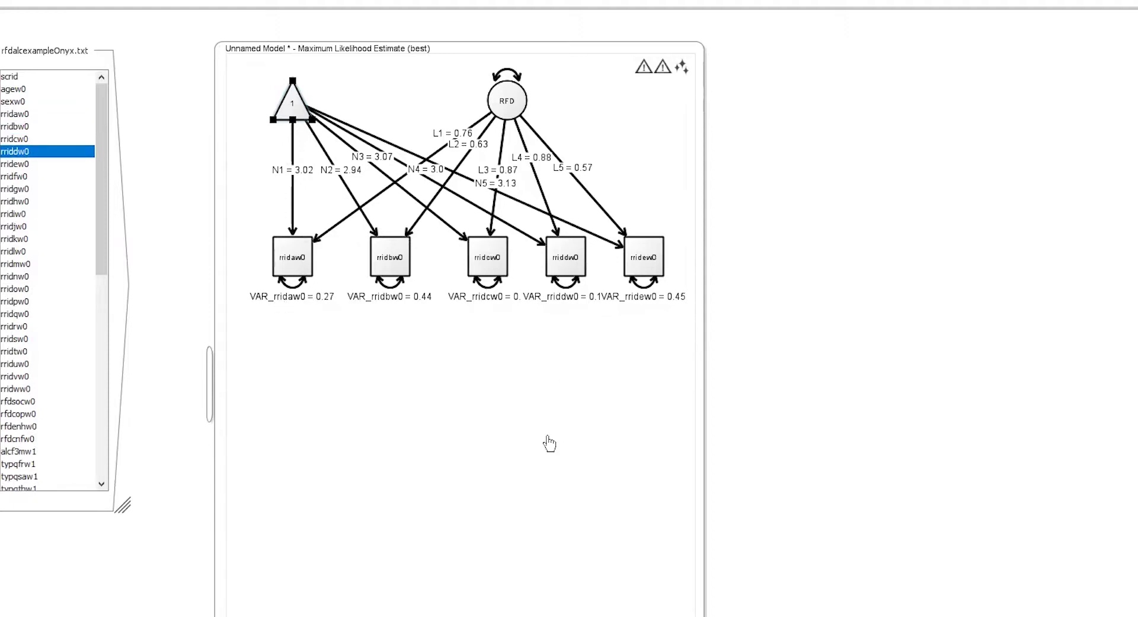
click(271, 433)
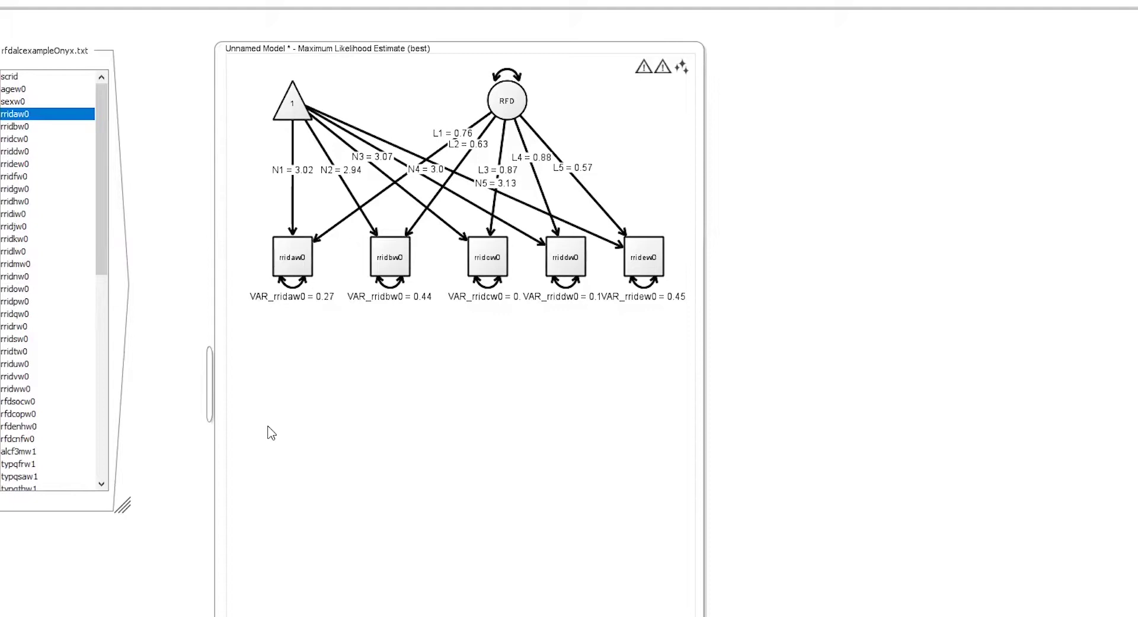
Add a grouping to all five indicators, rridaw0 through rridew0, and link the groupings to the dataset variable sexw0.
click(290, 262)
ctrl+click(380, 261)
ctrl+click(502, 267)
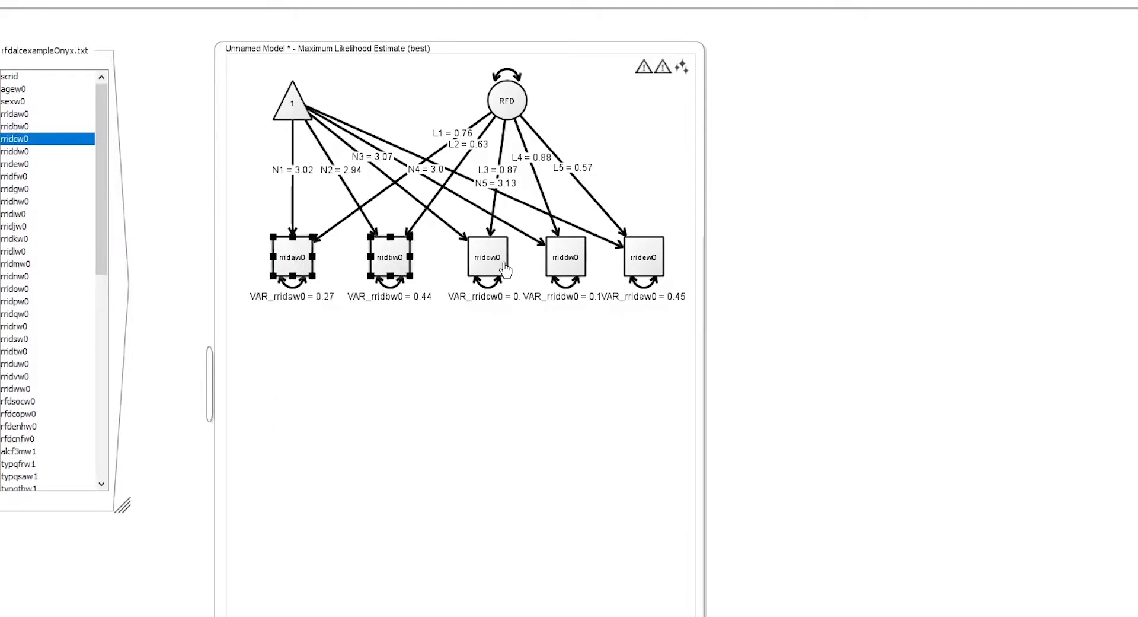
ctrl+click(556, 263)
ctrl+click(642, 255)
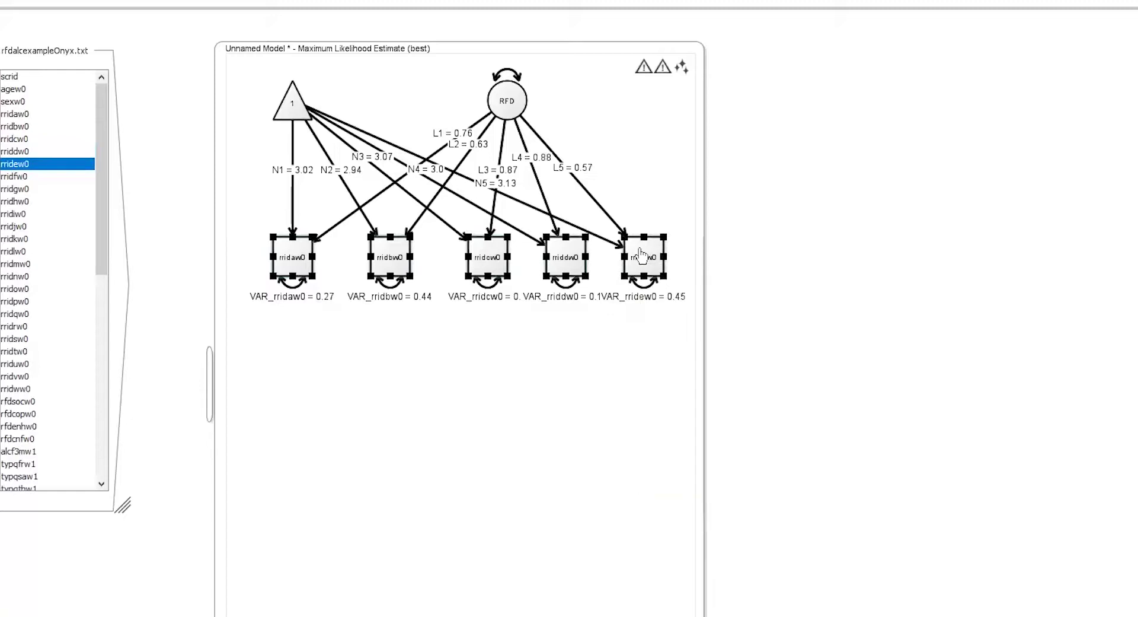
right_click(641, 255)
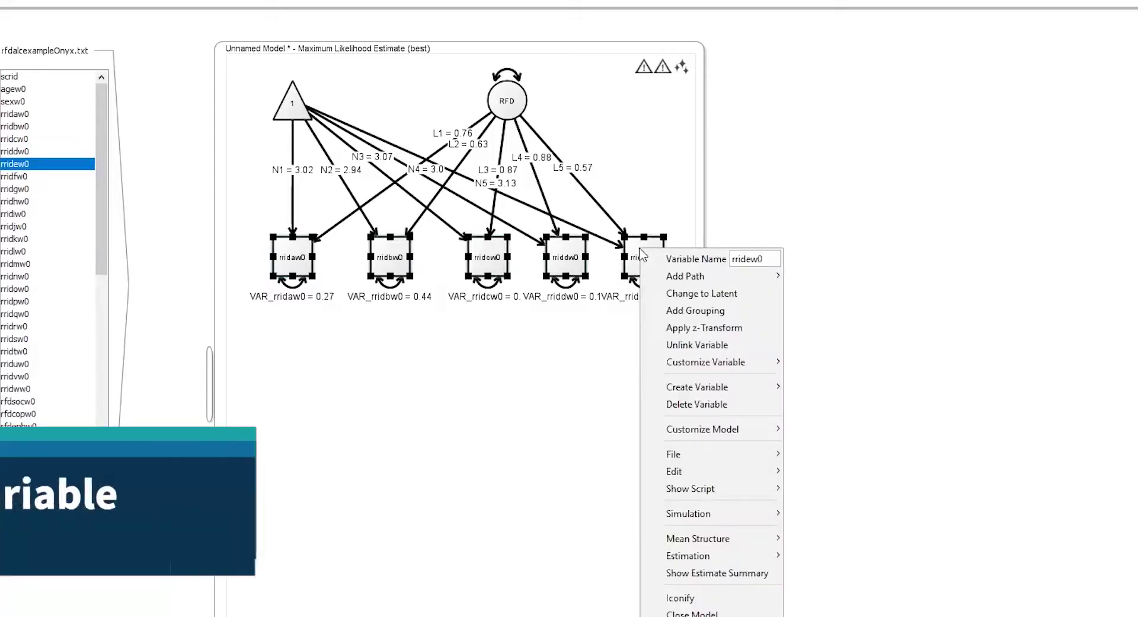
click(666, 303)
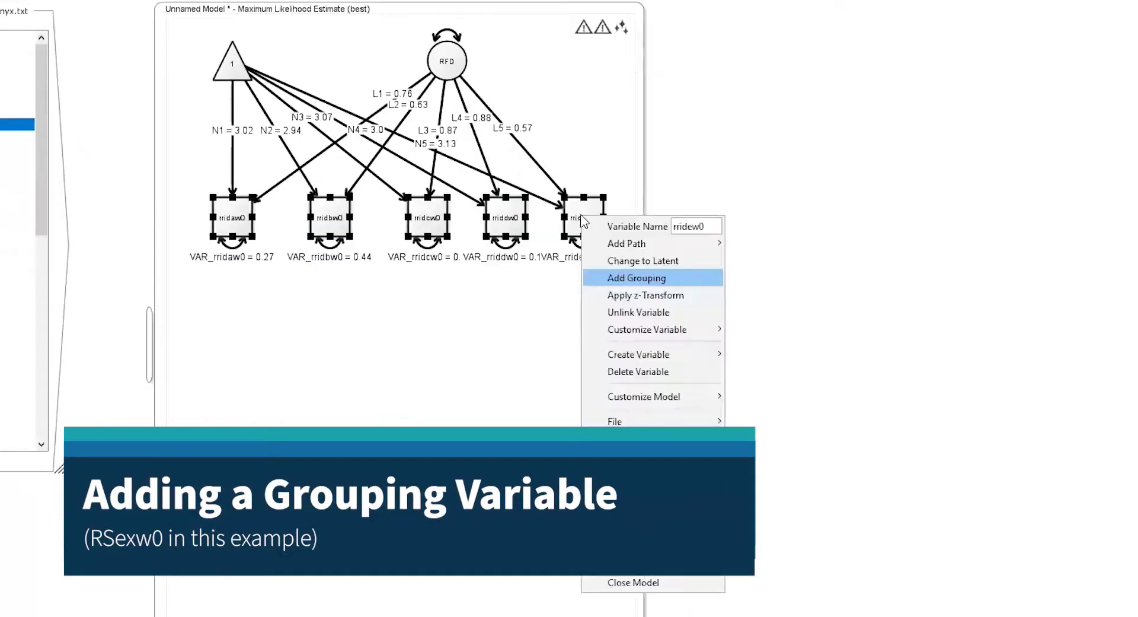
click(714, 315)
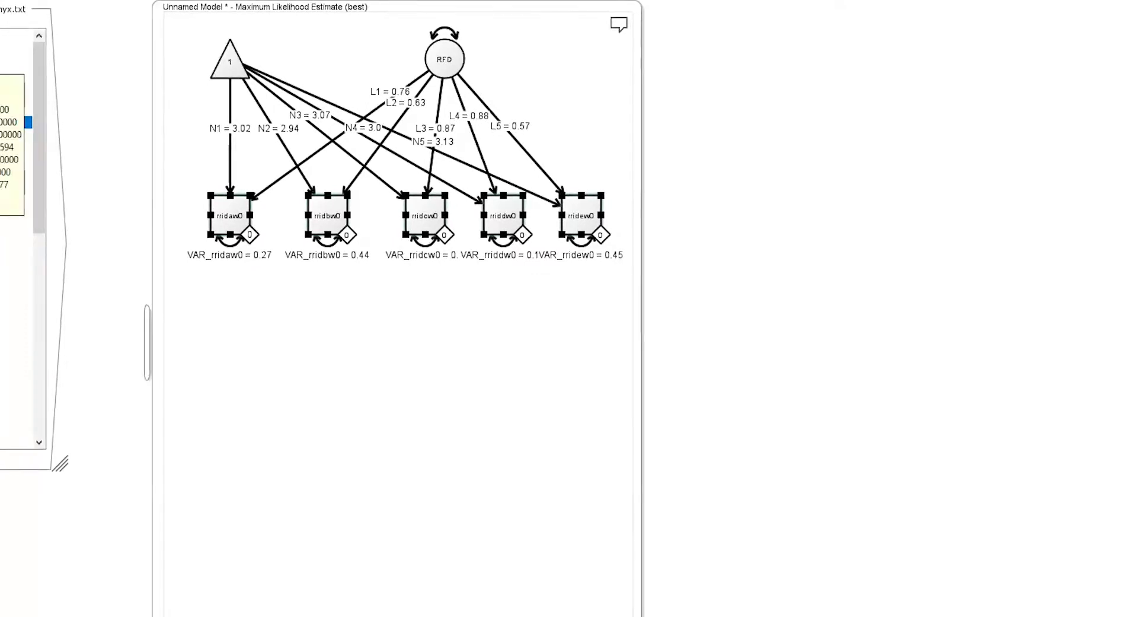
click(16, 59)
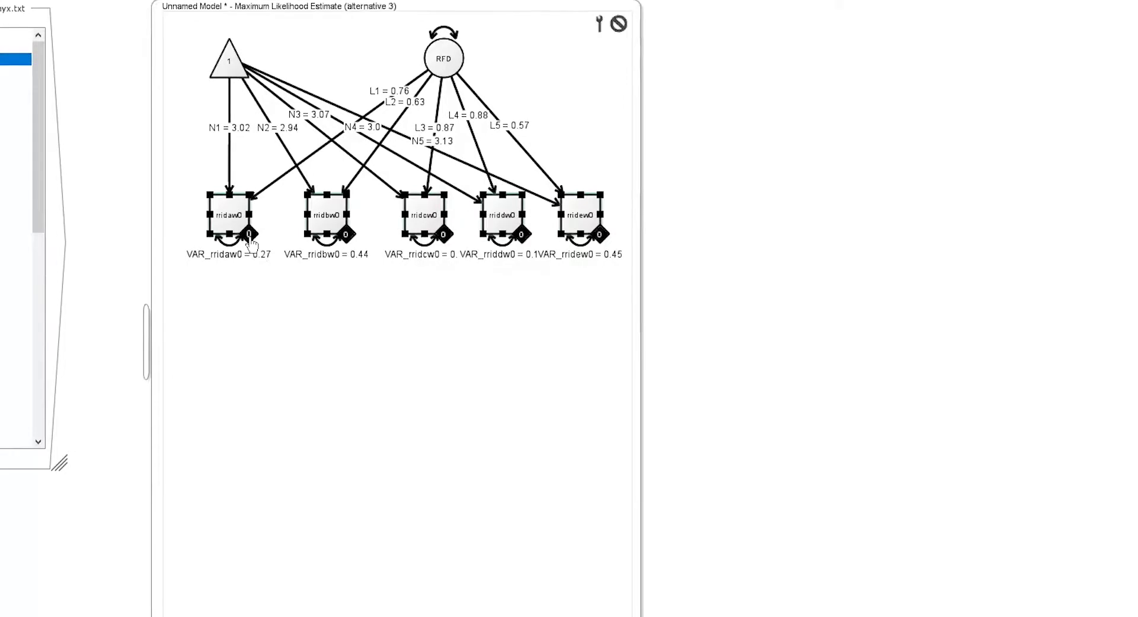
click(433, 450)
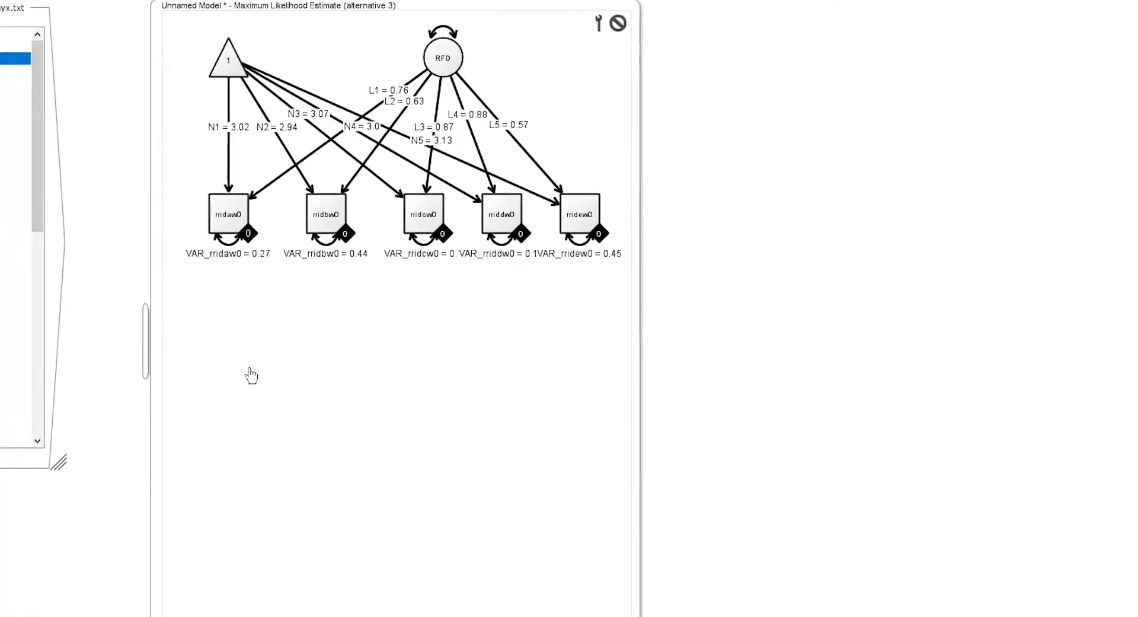
Set the group value to 1 for the indicators rridaw0 and rridbw0.
right_click(244, 228)
drag(331, 260, 284, 258)
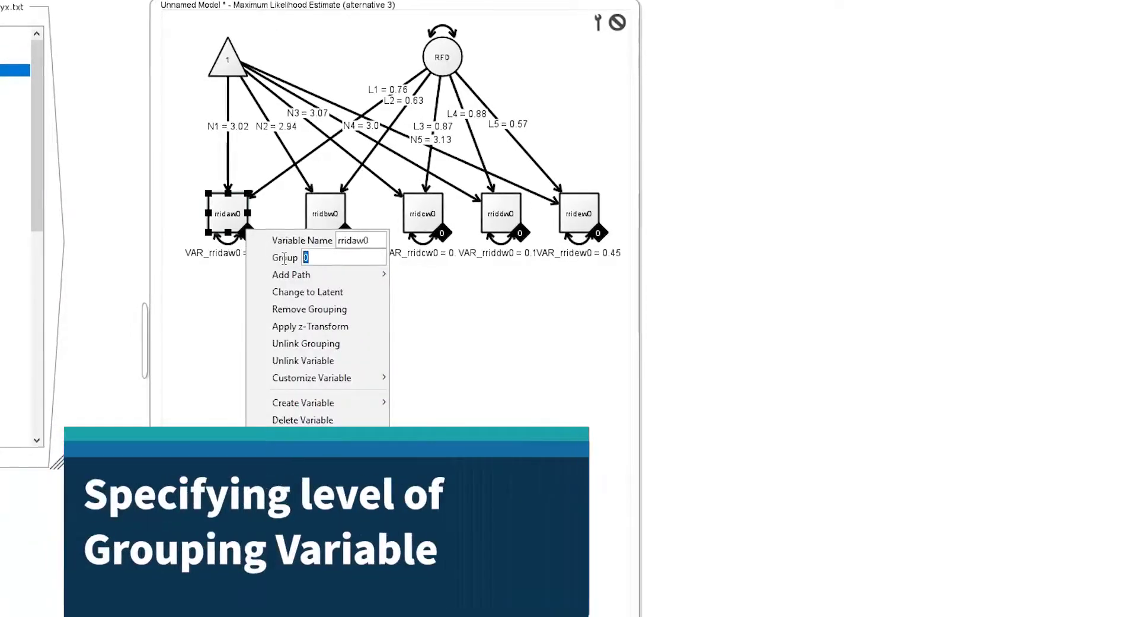
text(1)
click(230, 336)
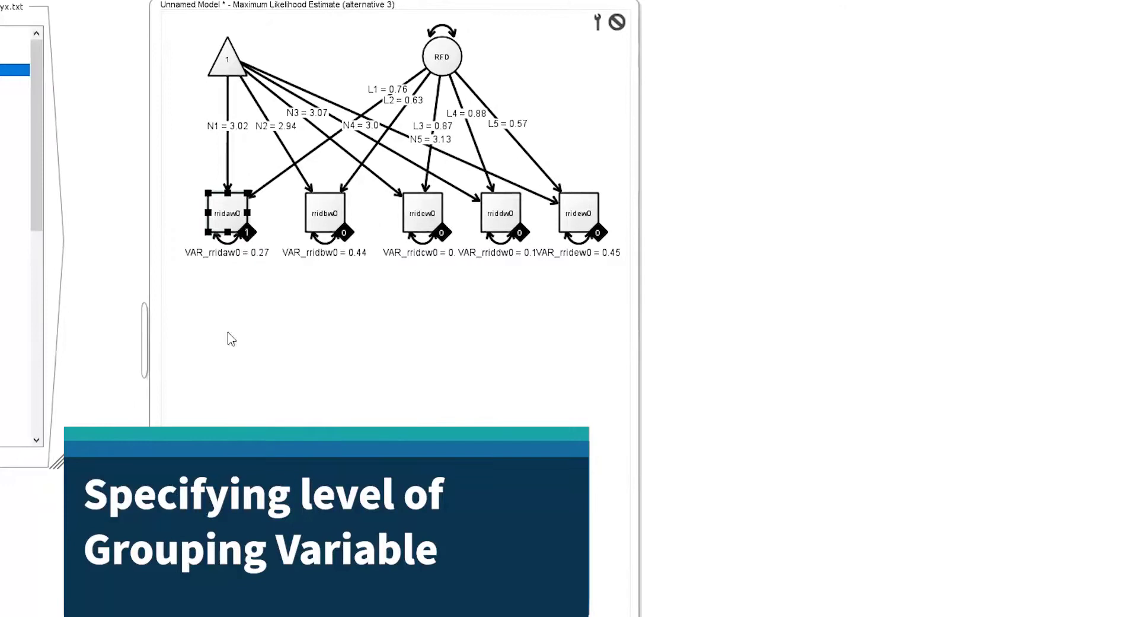
click(343, 233)
right_click(343, 234)
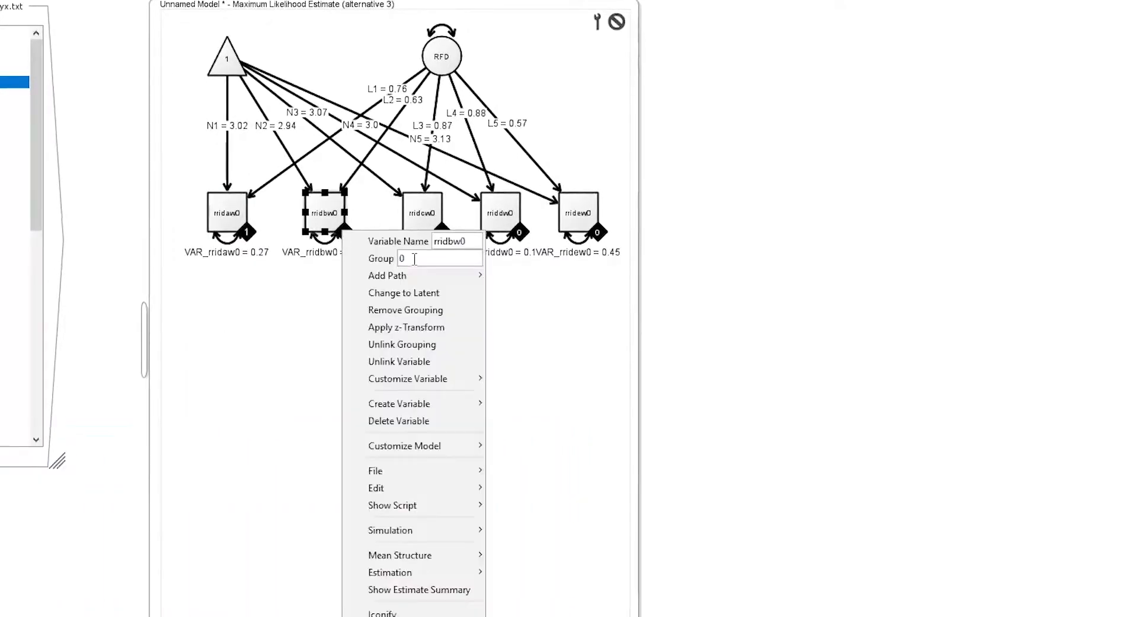
text(1)
click(308, 349)
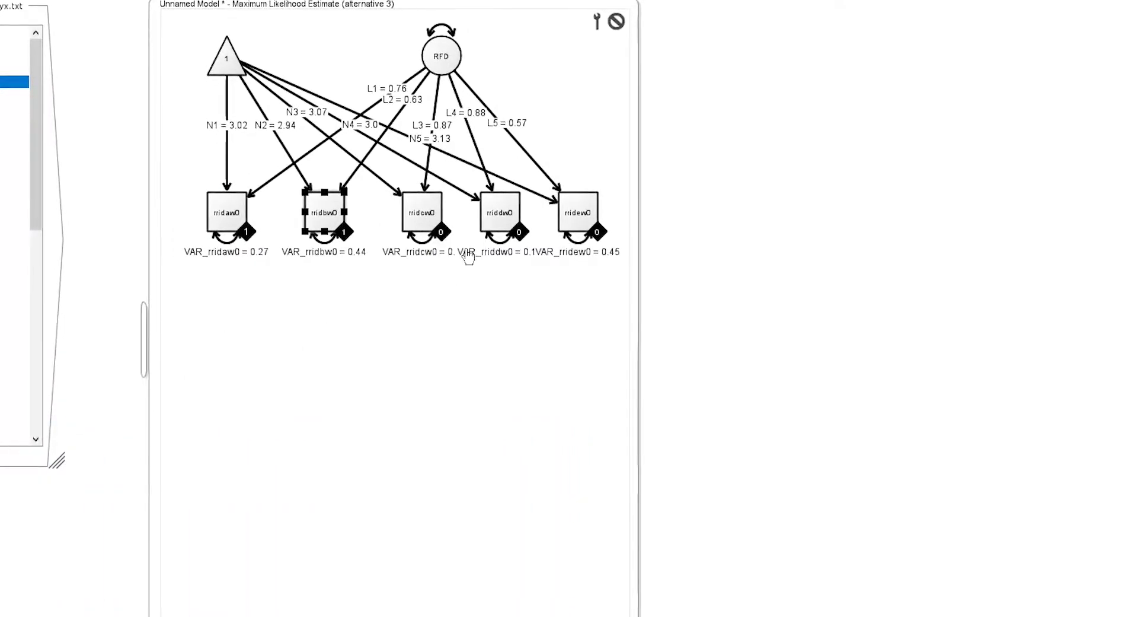
Set the group value to 1 for the remaining indicators rridcw0, rriddw0 and rridew0.
right_click(442, 239)
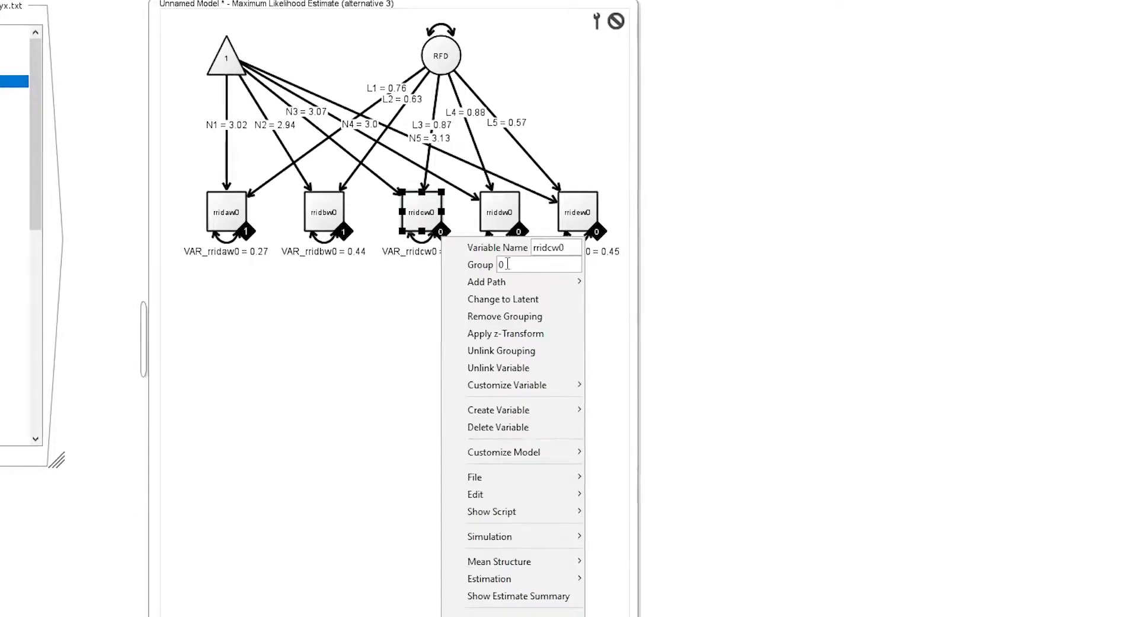
click(439, 305)
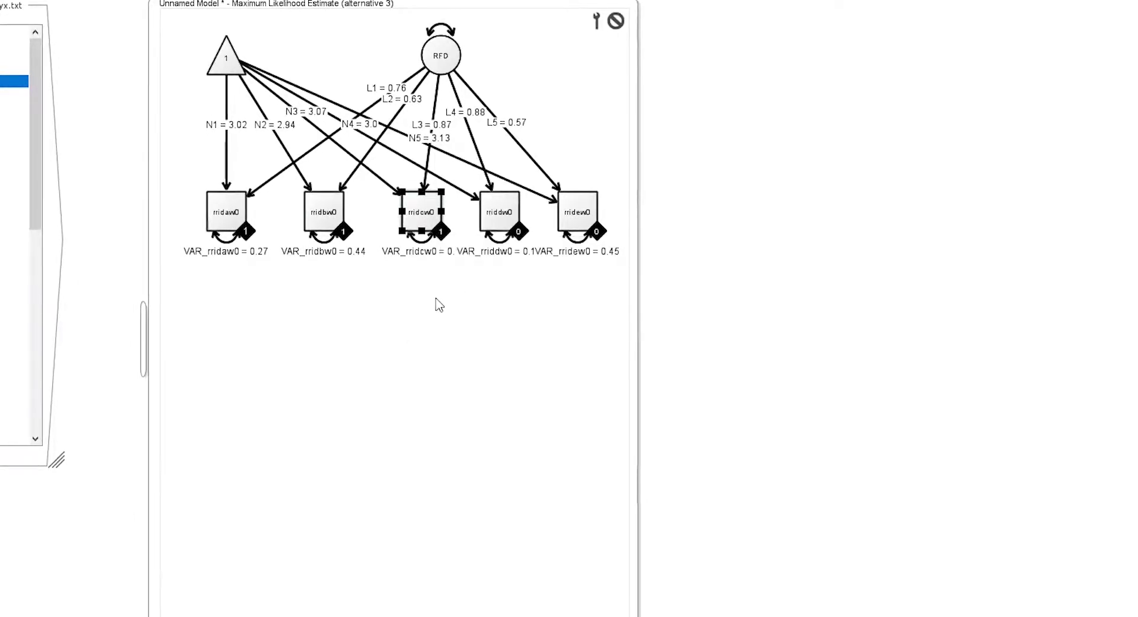
right_click(519, 238)
text(1)
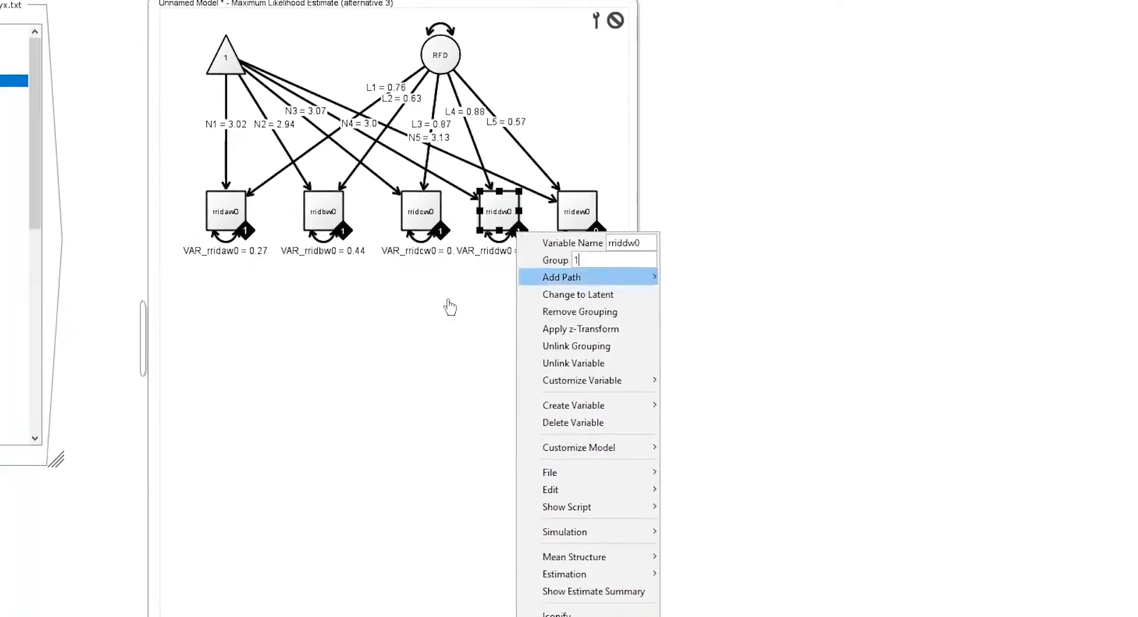
click(450, 307)
right_click(596, 233)
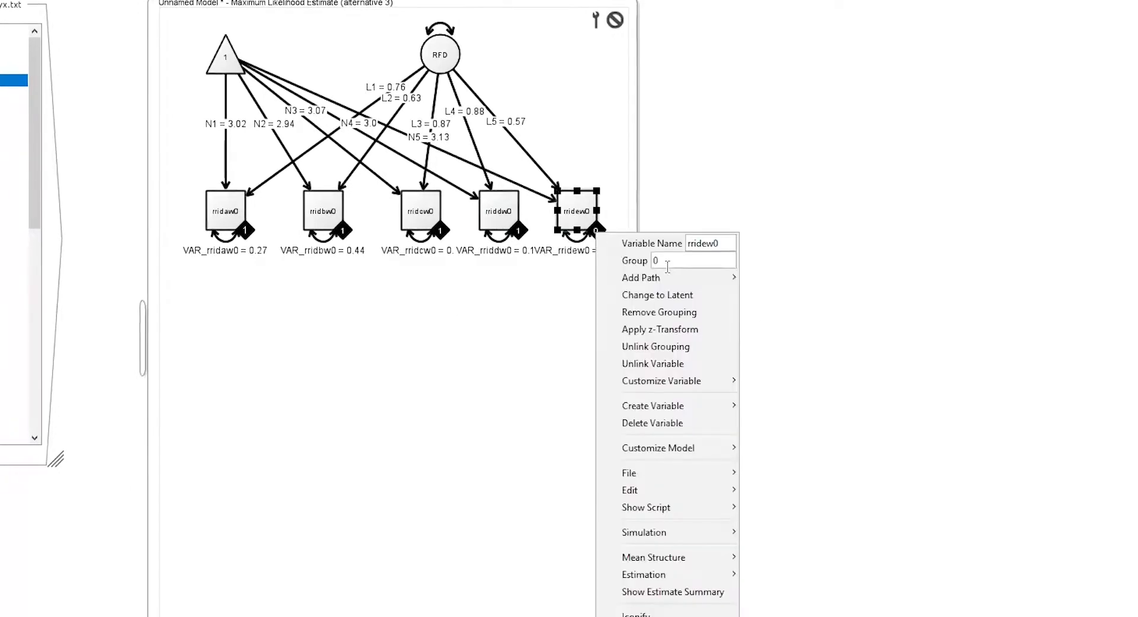
mouse_move(603, 275)
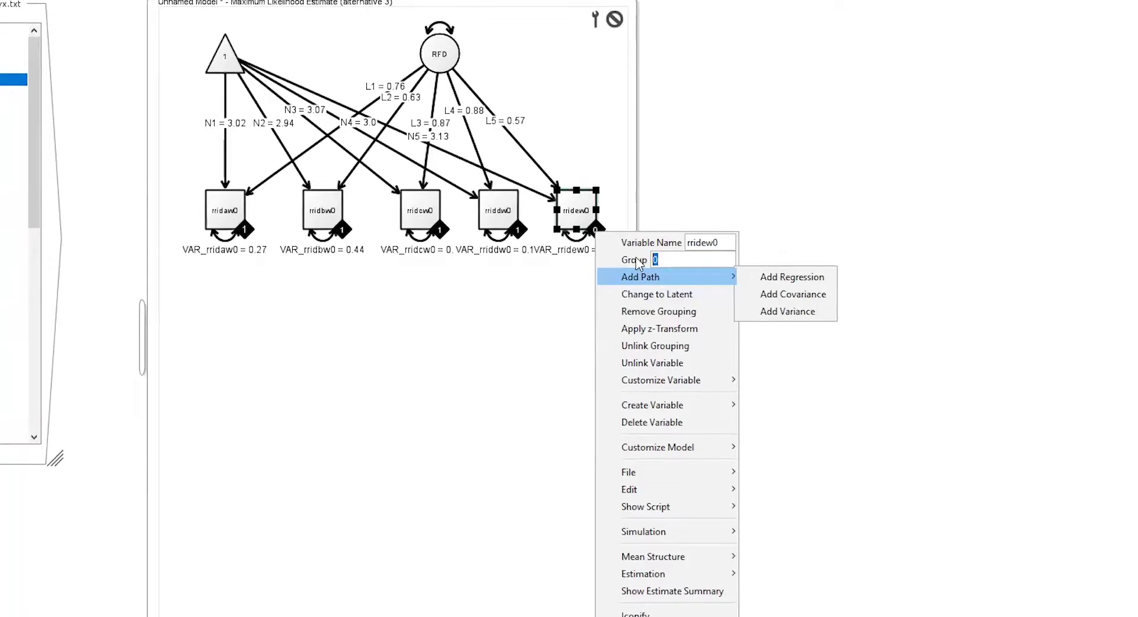
text(1)
click(359, 370)
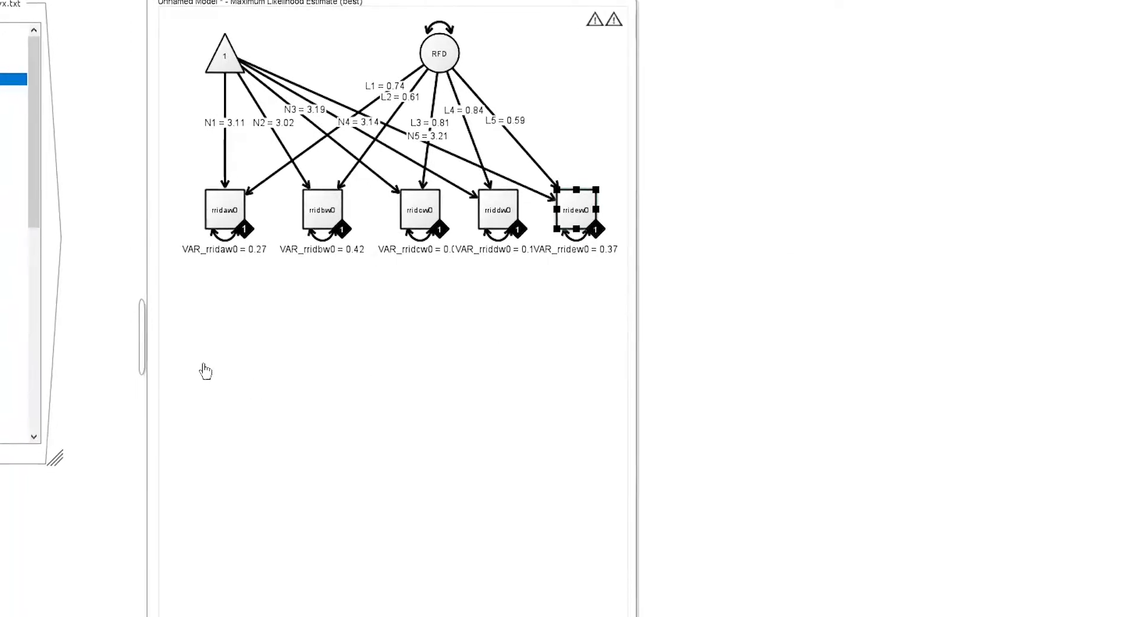
Duplicate the whole path model below the original and link the copied indicators' groupings to the dataset variable sexw0.
drag(171, 309, 611, 19)
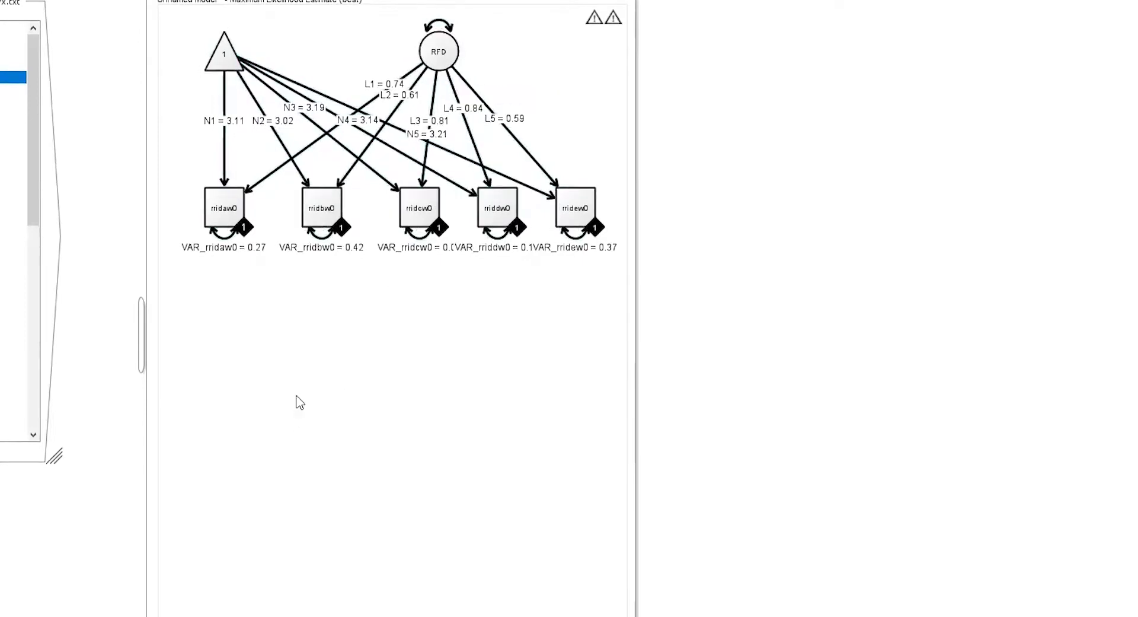
key(ctrl+v)
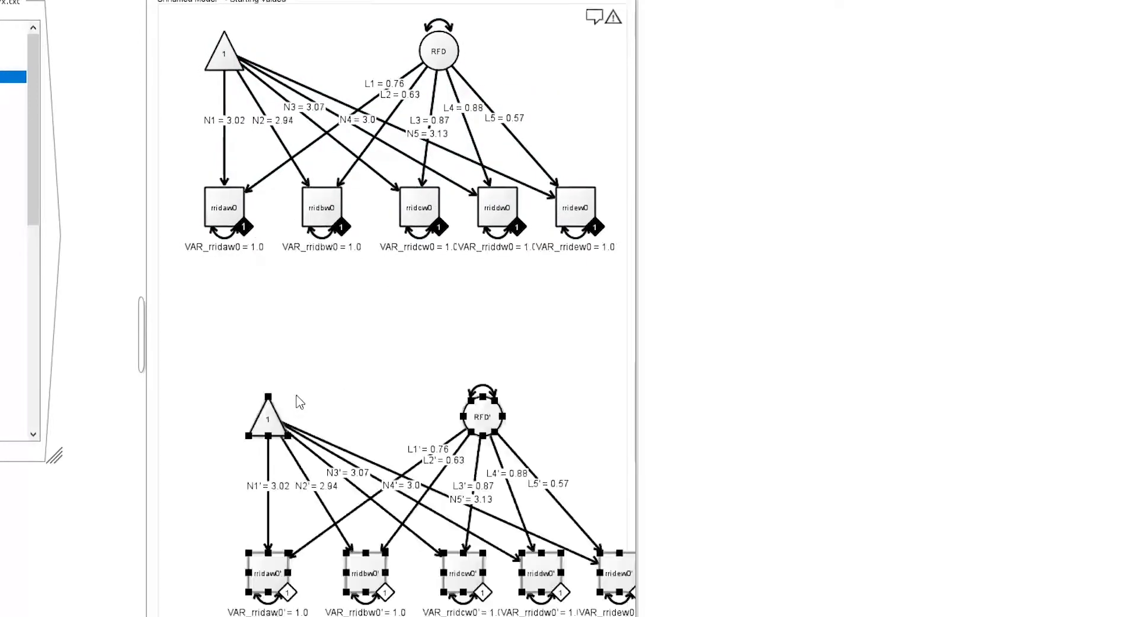
drag(269, 424, 246, 373)
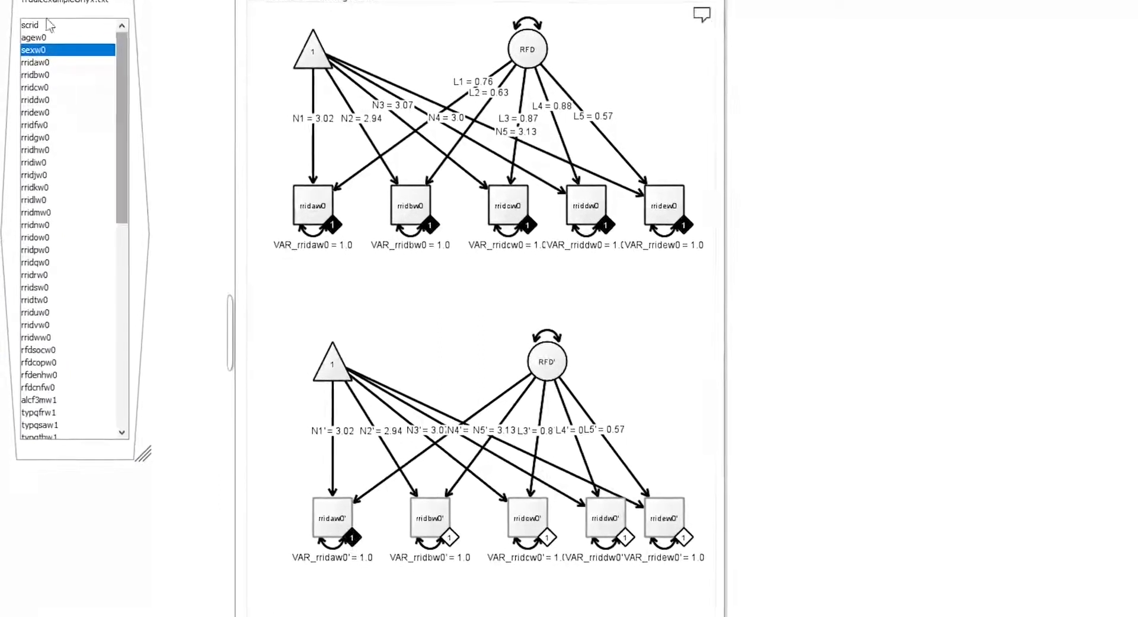
drag(37, 53, 455, 536)
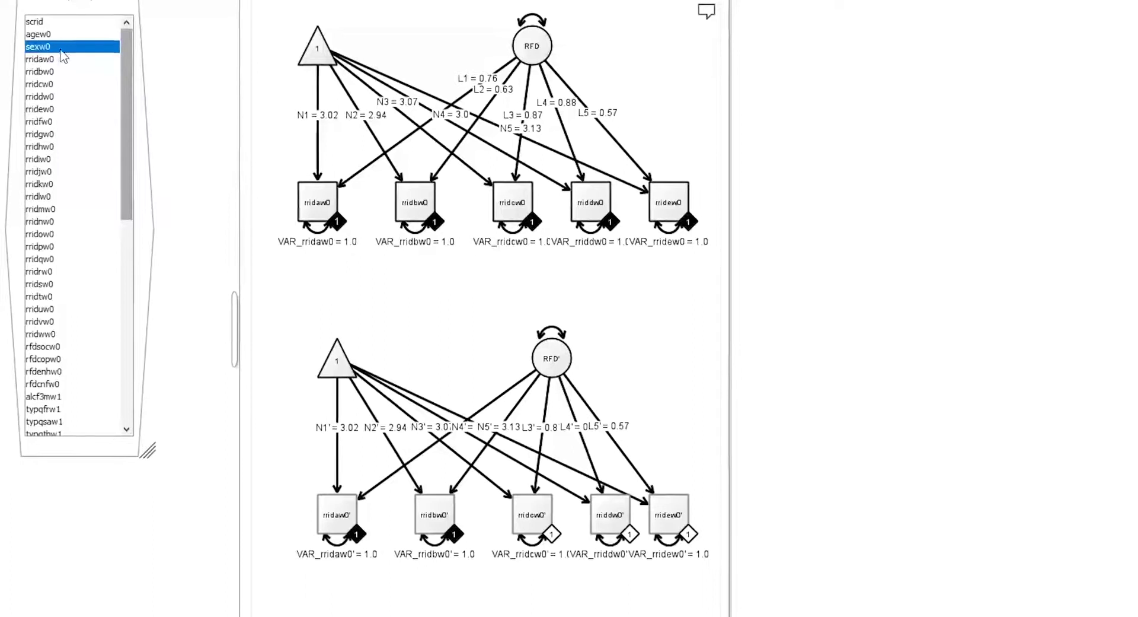
drag(37, 47, 554, 535)
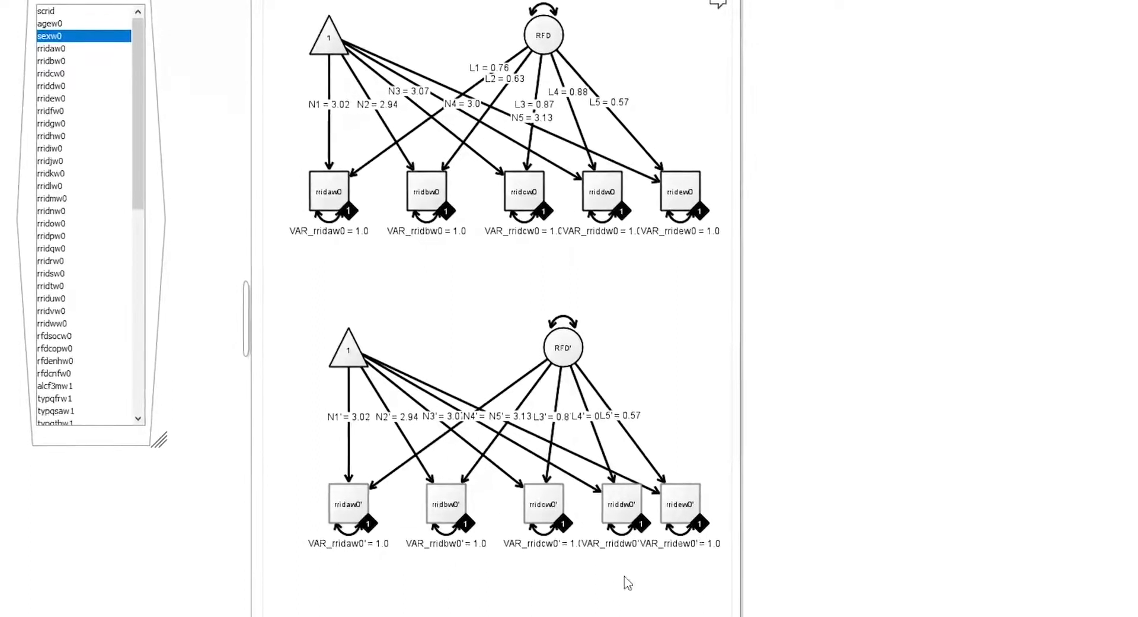
Remove the single quotes from the copied model's first two indicators, renaming them rridaw0 and rridbw0.
right_click(339, 504)
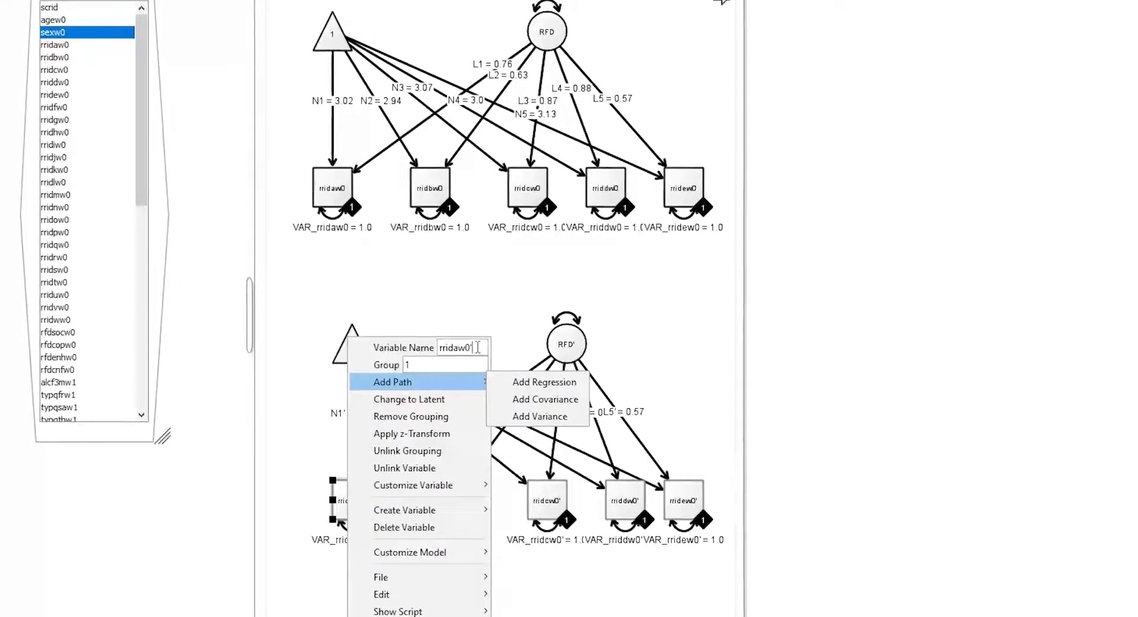
key(Return)
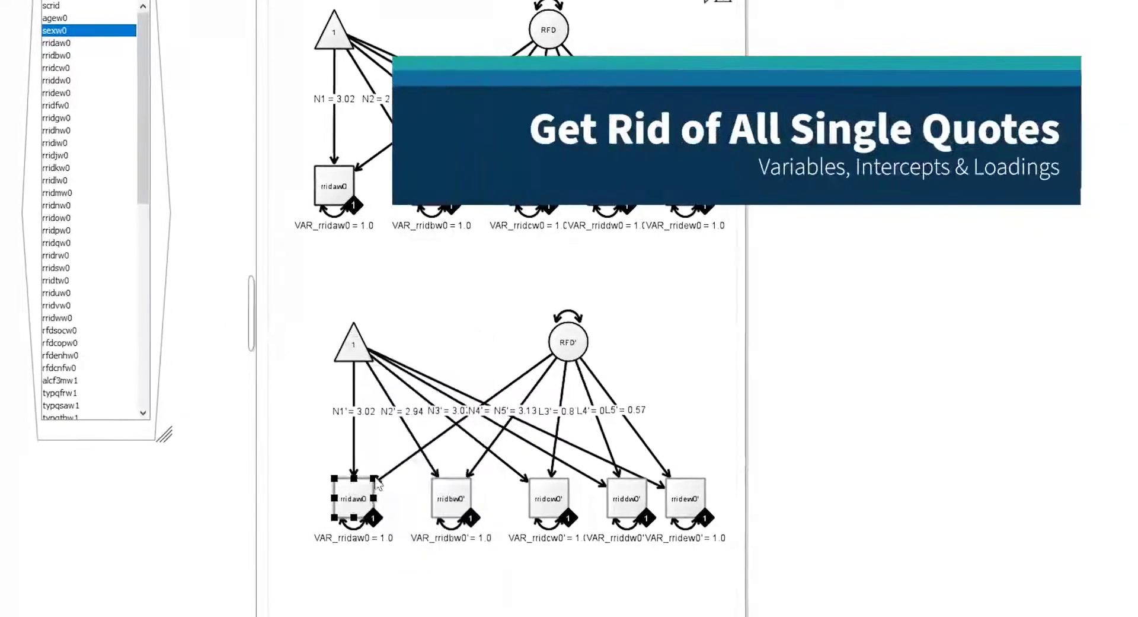
right_click(457, 503)
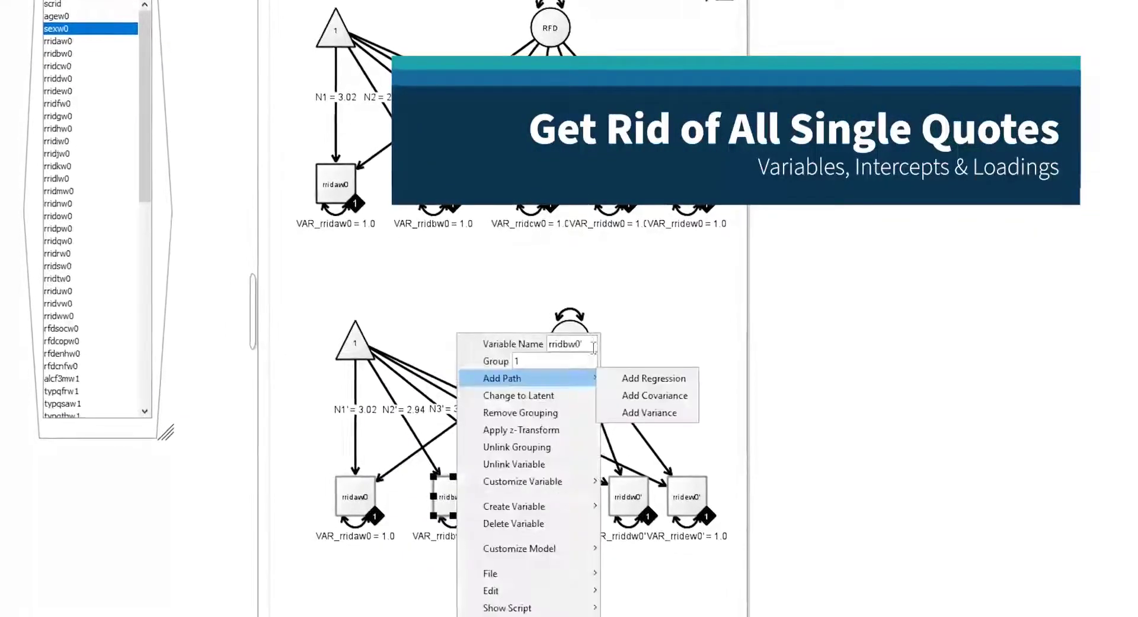
key(BackSpace)
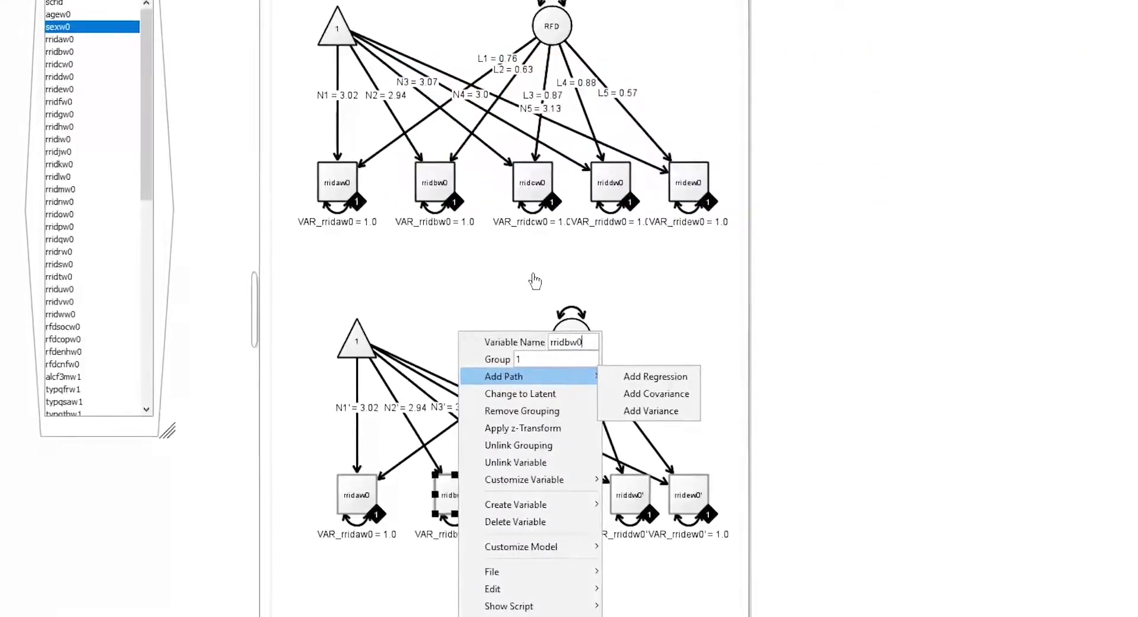
key(Return)
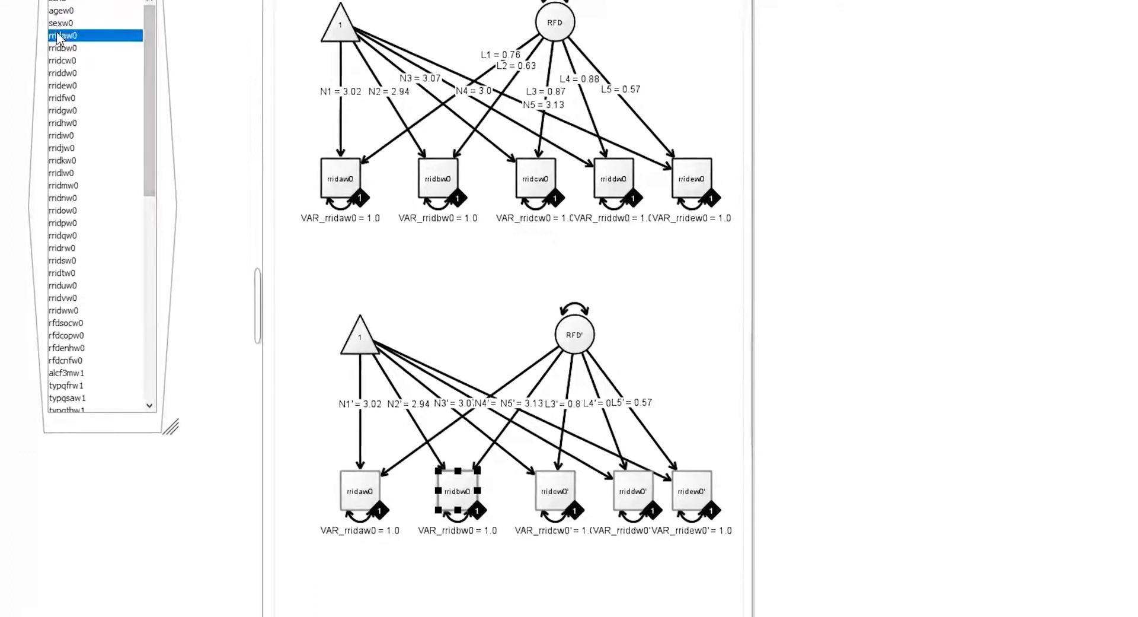
Link the dataset variables rridaw0, rridbw0, rridcw0, rriddw0 and rridew0 to the matching indicators of the copied model.
drag(57, 36, 368, 483)
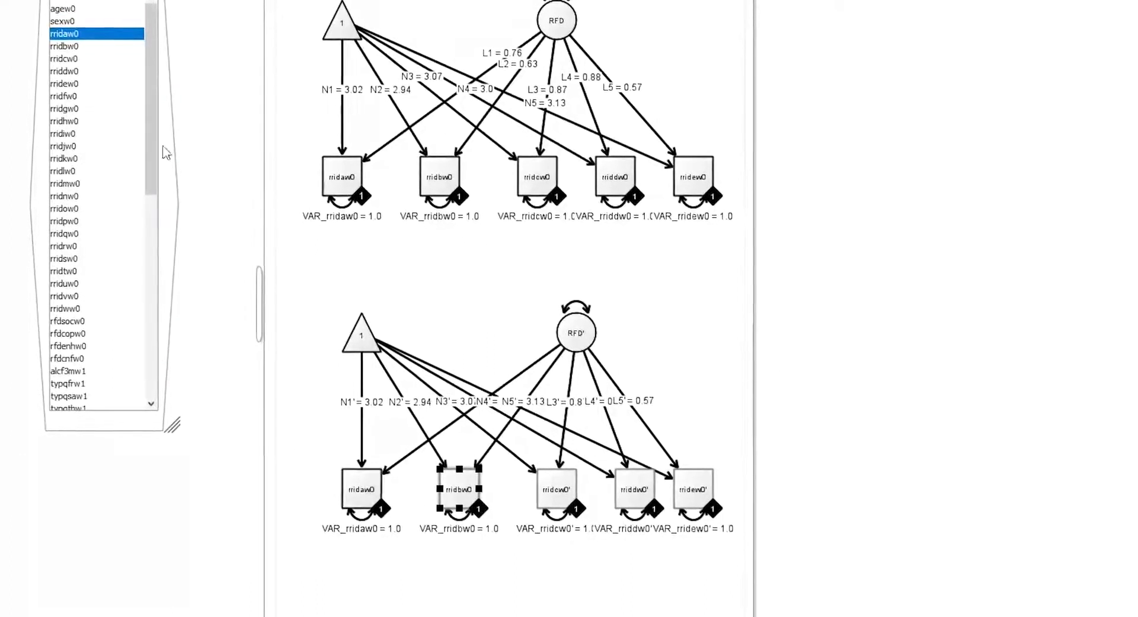
drag(62, 46, 447, 486)
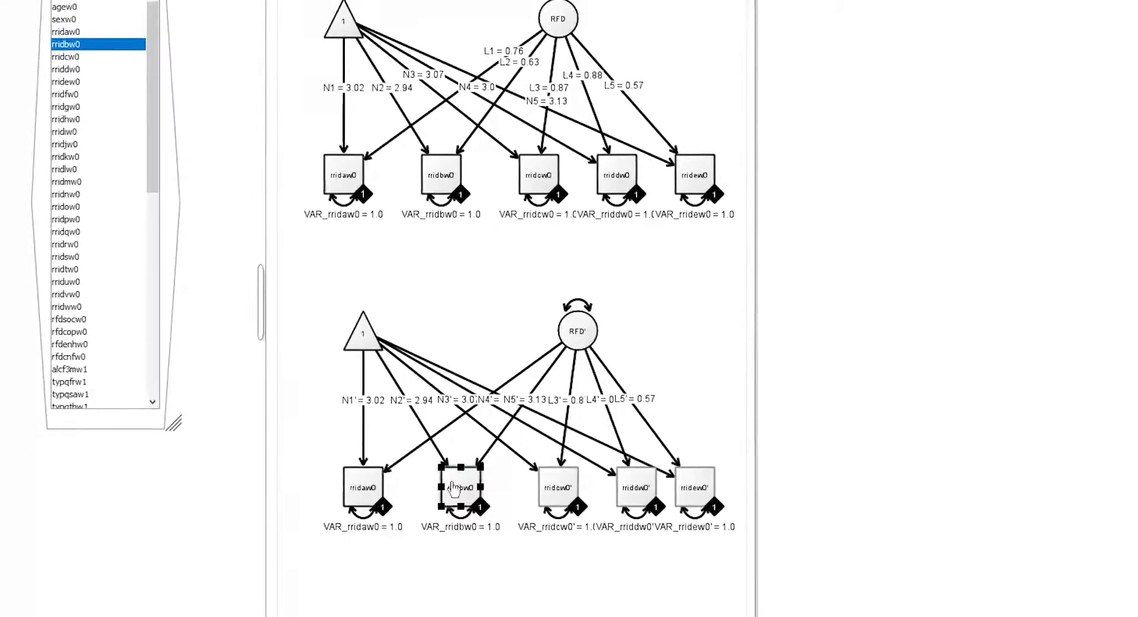
click(66, 58)
drag(68, 63, 562, 483)
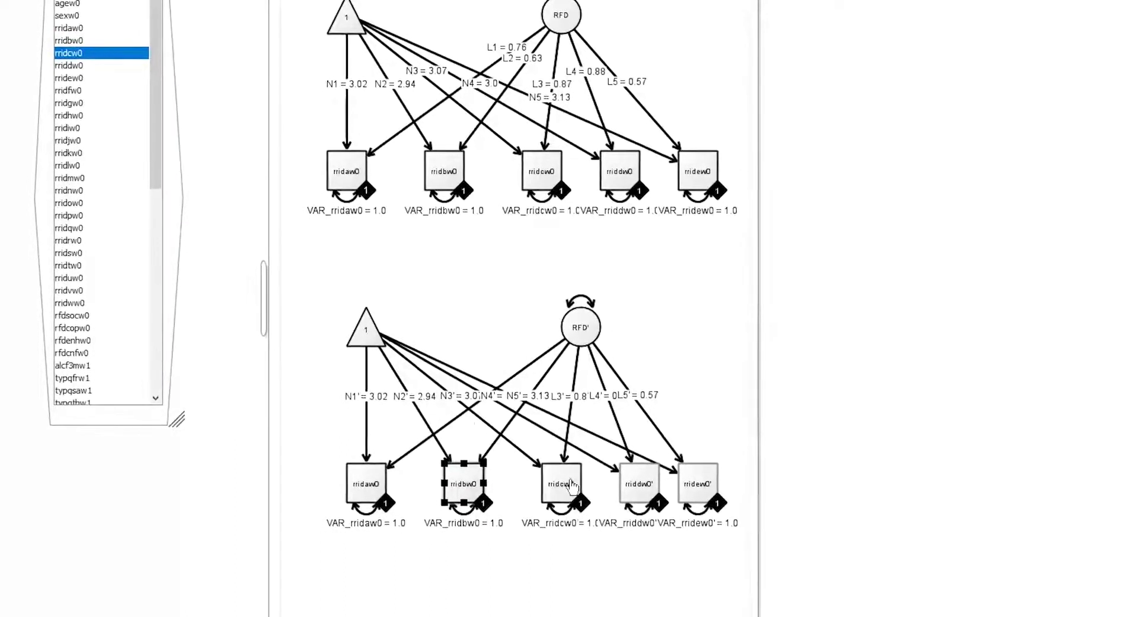
drag(68, 64, 619, 490)
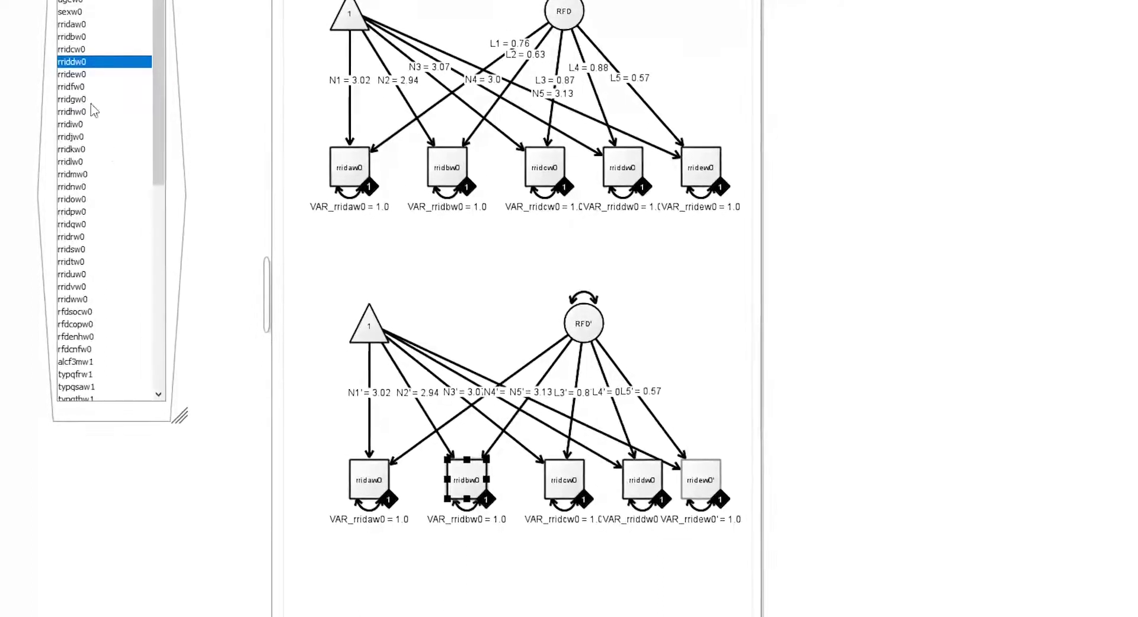
drag(78, 76, 697, 481)
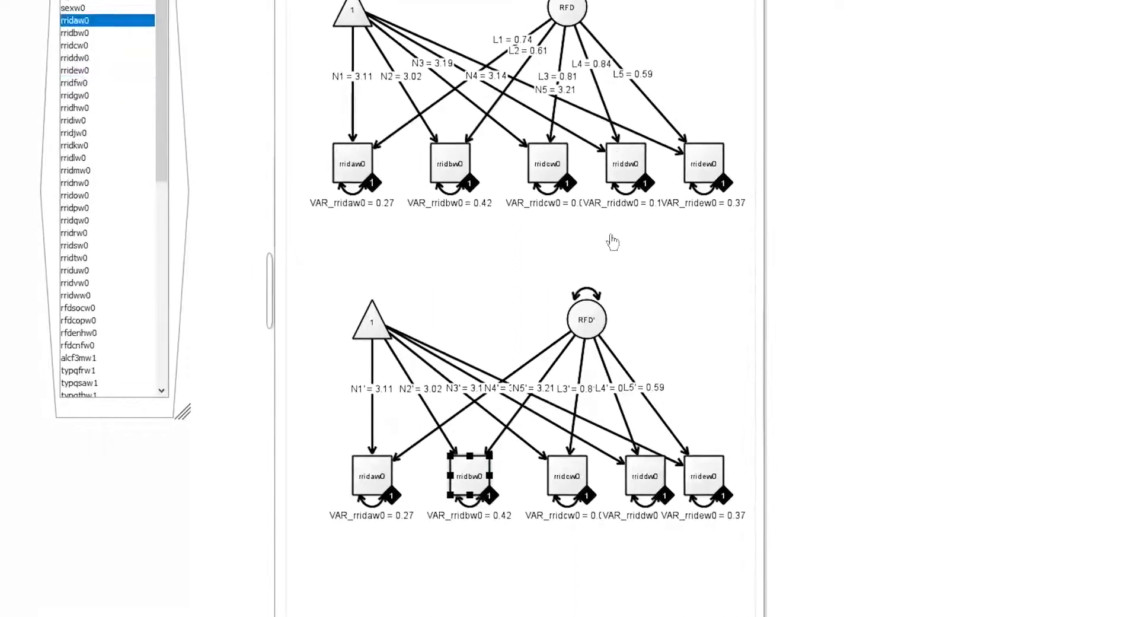
Set the group value to 2 for the copied model's indicators rridaw0, rridbw0 and rridcw0.
click(386, 491)
right_click(392, 497)
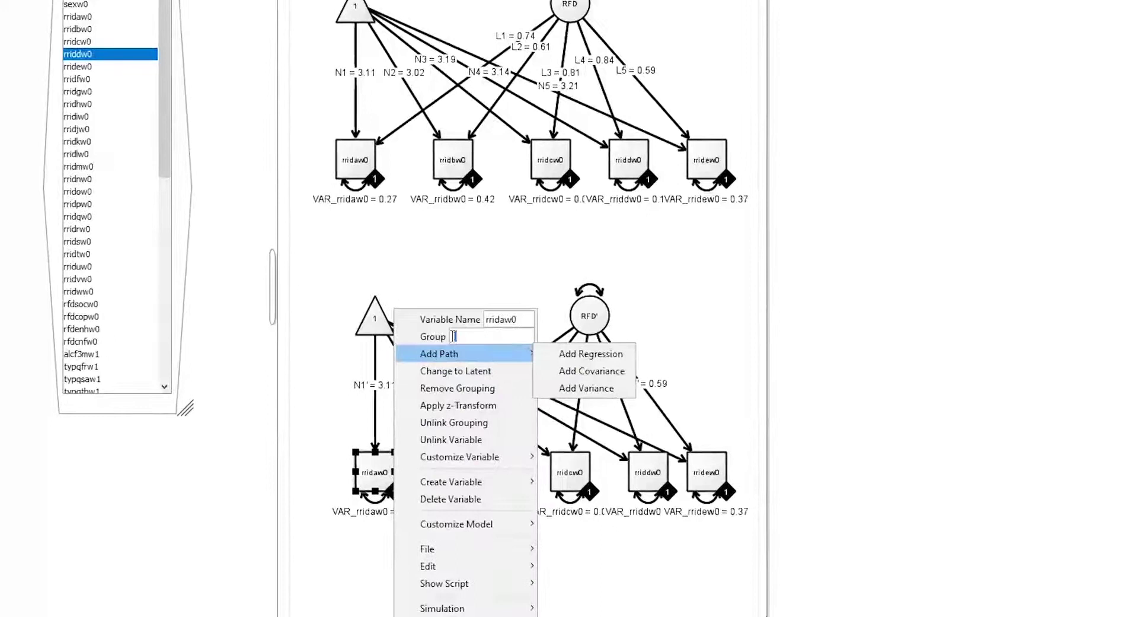
text(2)
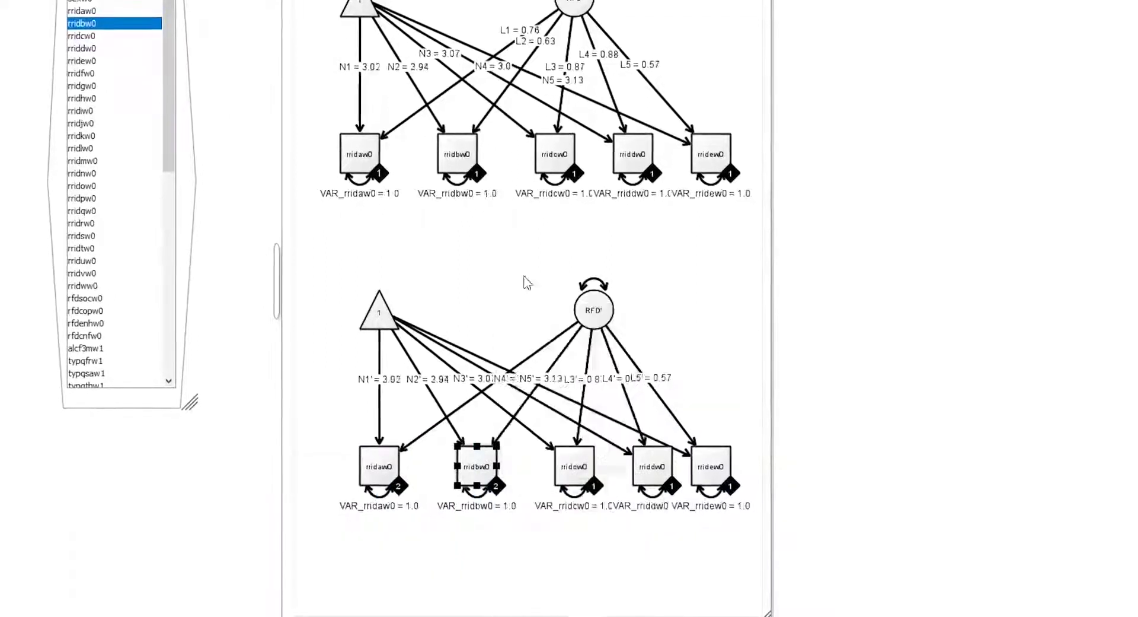
click(574, 466)
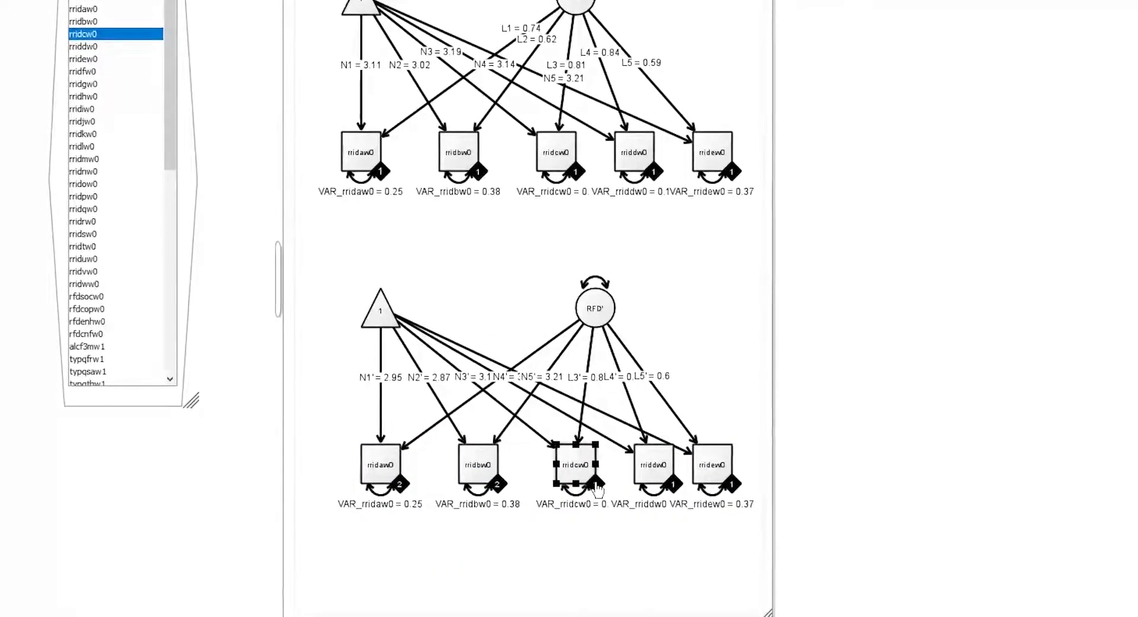
right_click(593, 465)
double_click(655, 256)
text(2)
click(564, 242)
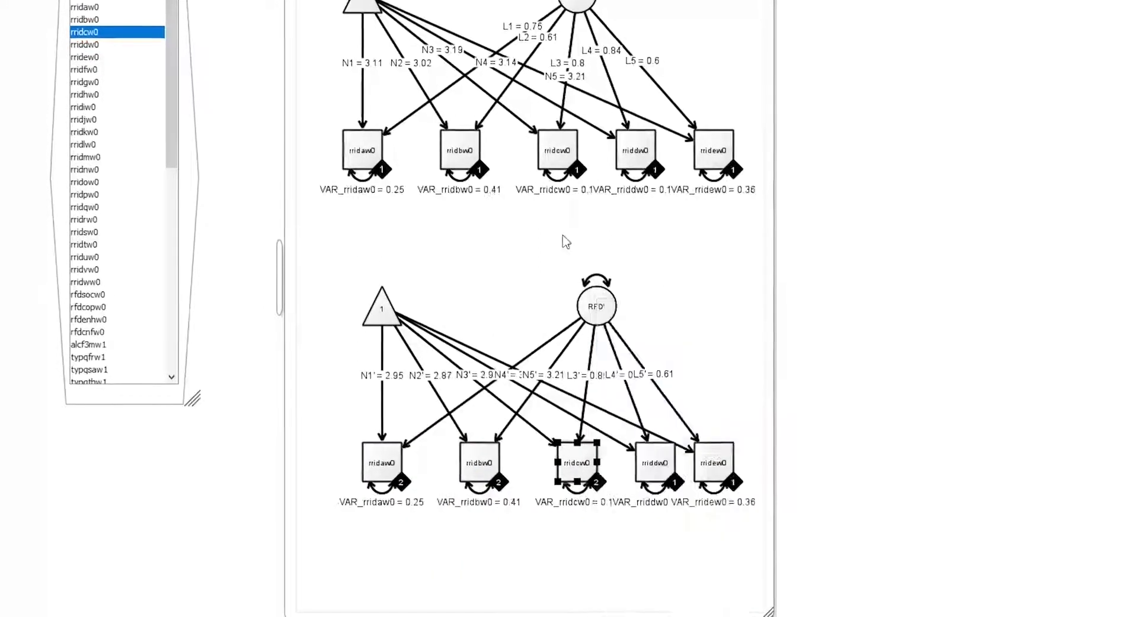
Set the group value to 2 for the copied model's remaining indicators rriddw0 and rridew0.
click(655, 461)
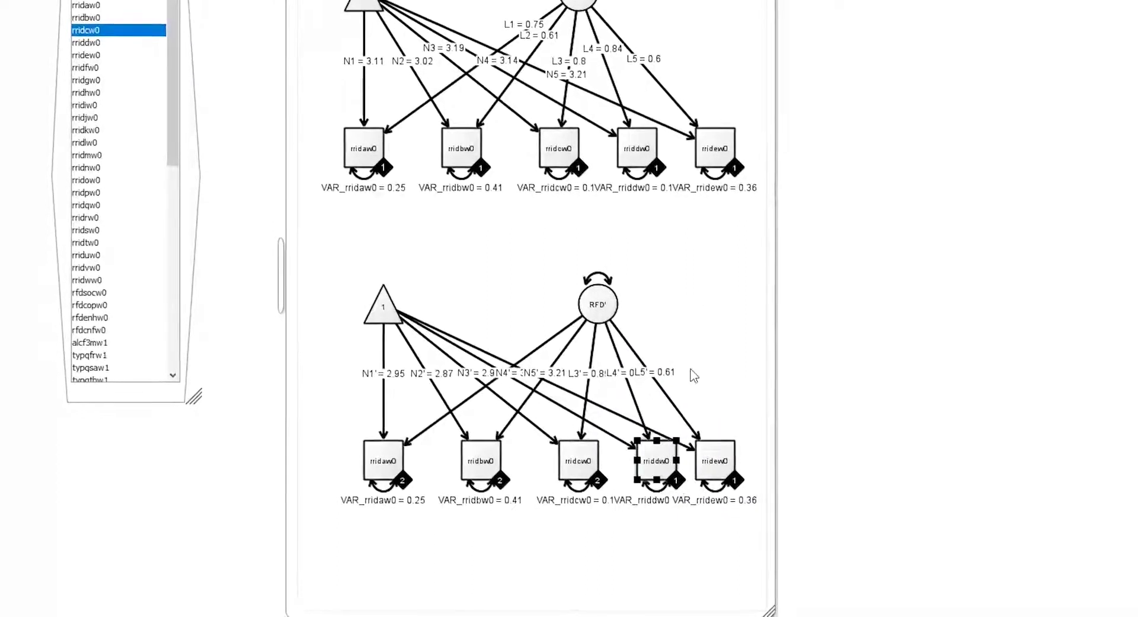
right_click(675, 461)
text(2)
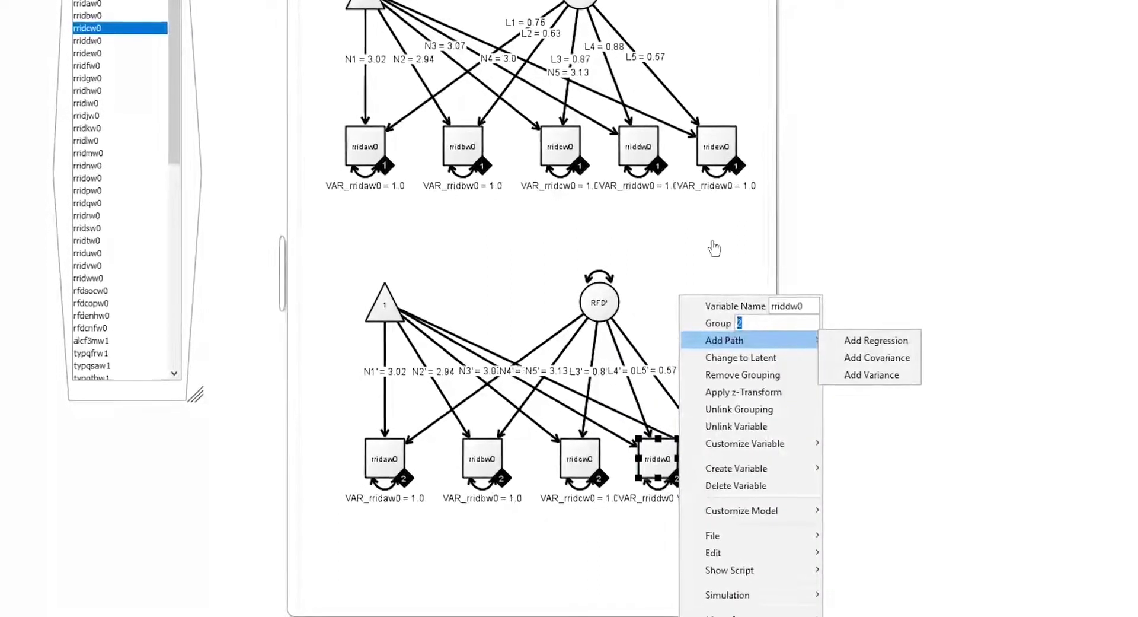
click(735, 434)
click(741, 476)
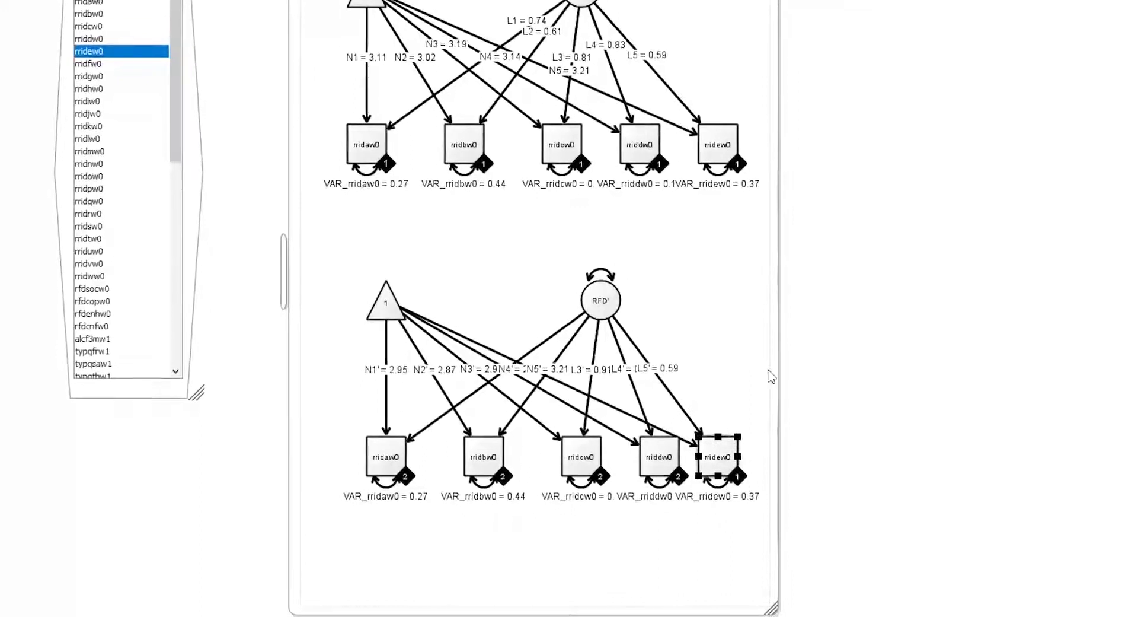
right_click(745, 374)
text(2)
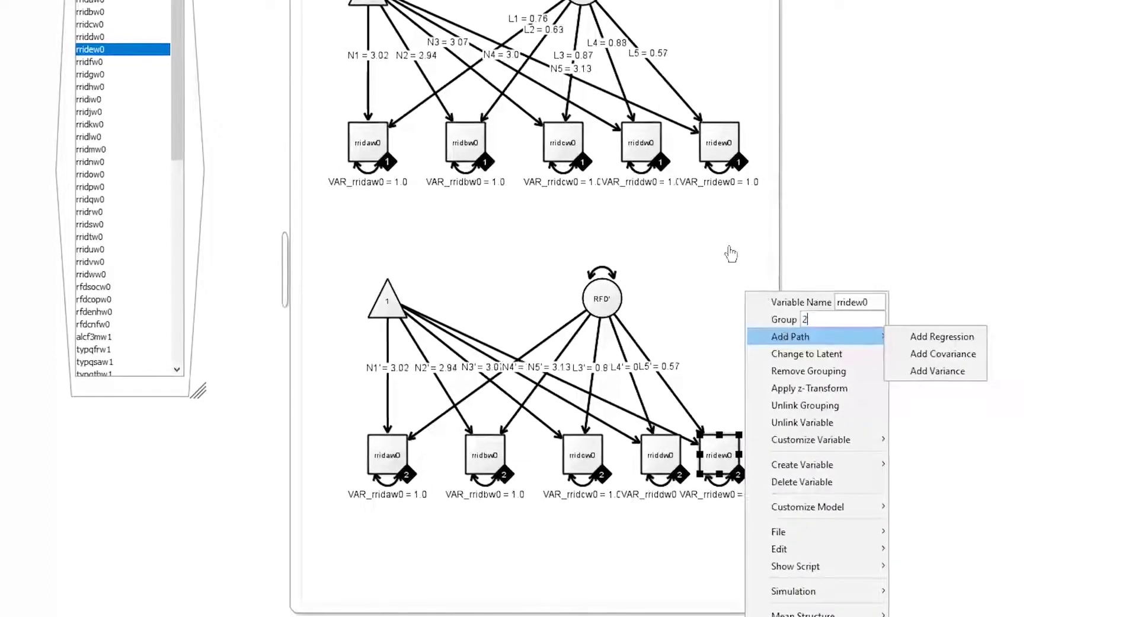
click(731, 275)
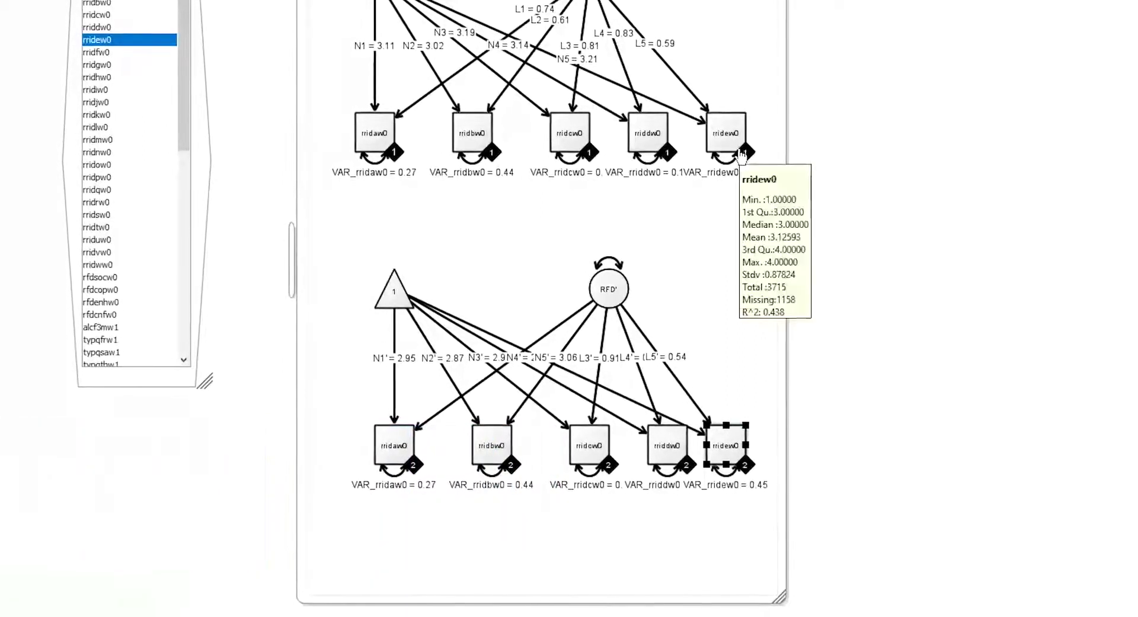
Review the fit indices and convergence information in the model's estimate summary, and close the summary.
right_click(342, 255)
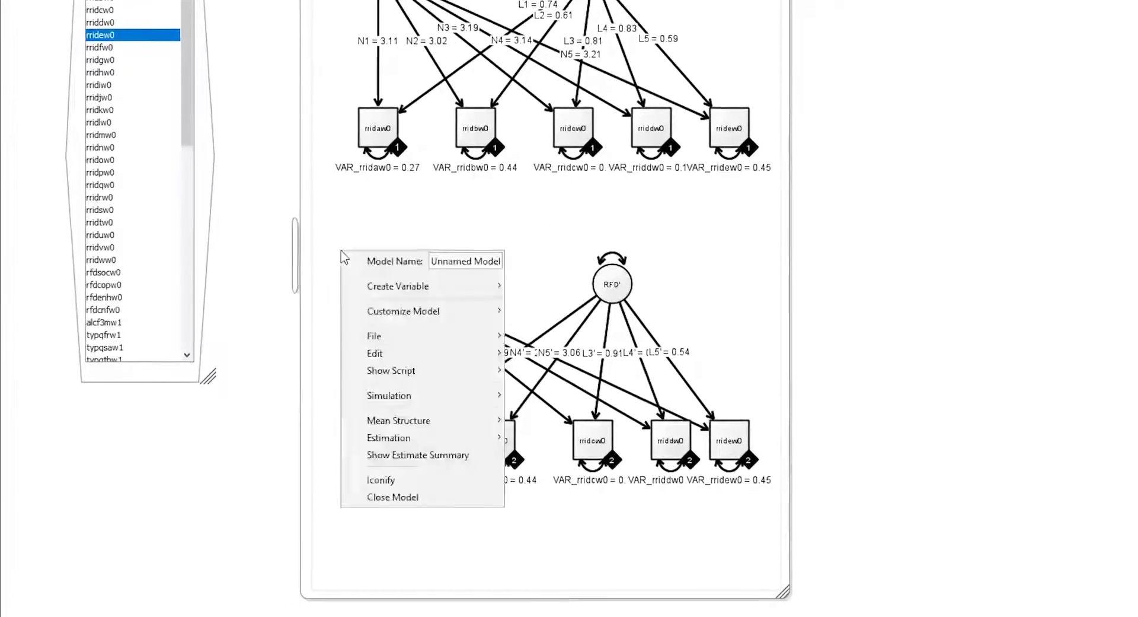
click(394, 454)
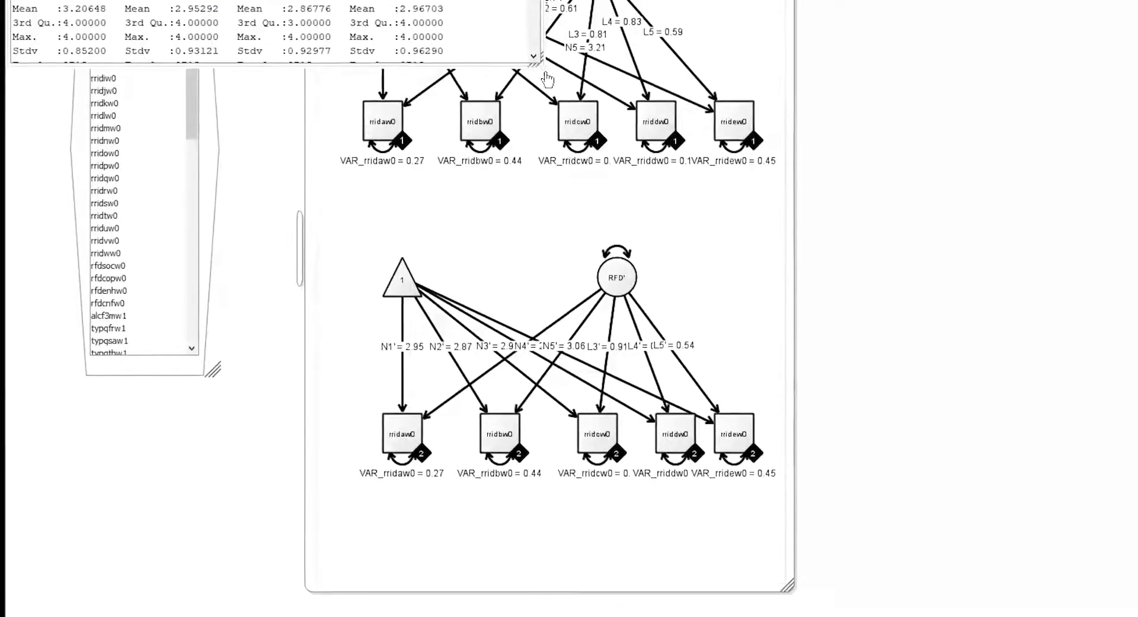
drag(538, 60, 657, 614)
scroll(431, 411, down, 10)
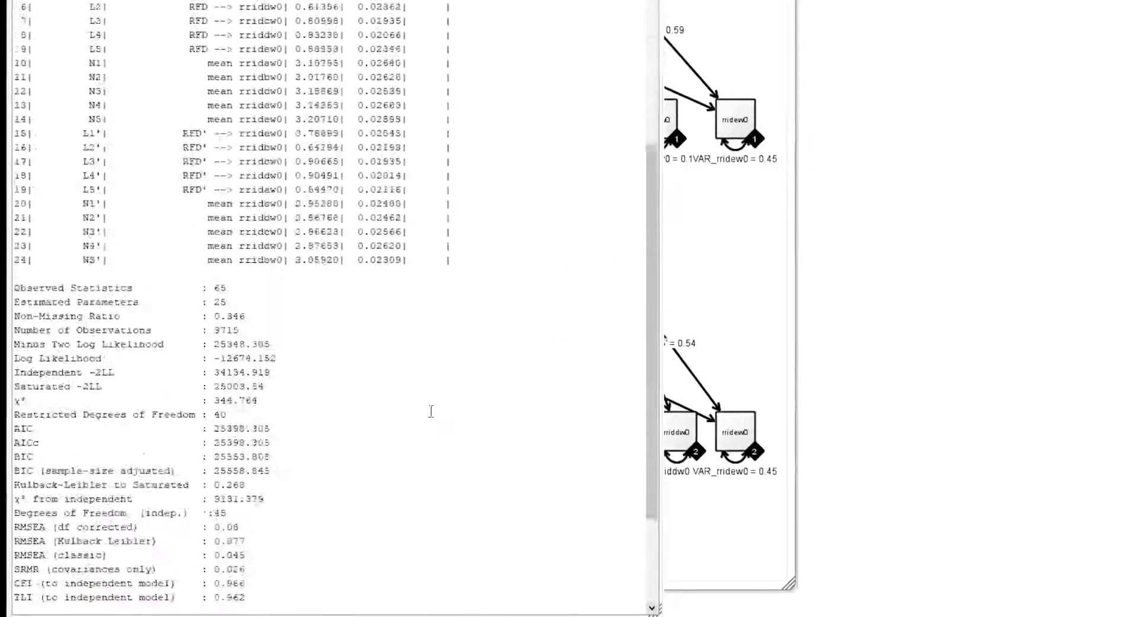
scroll(431, 410, down, 4)
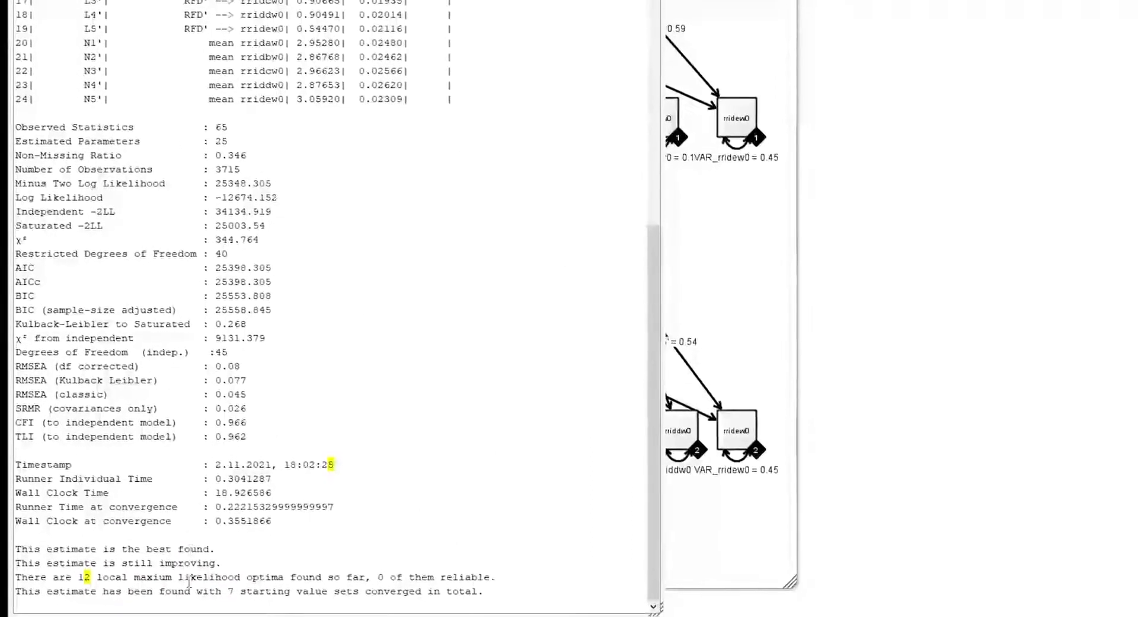
right_click(309, 252)
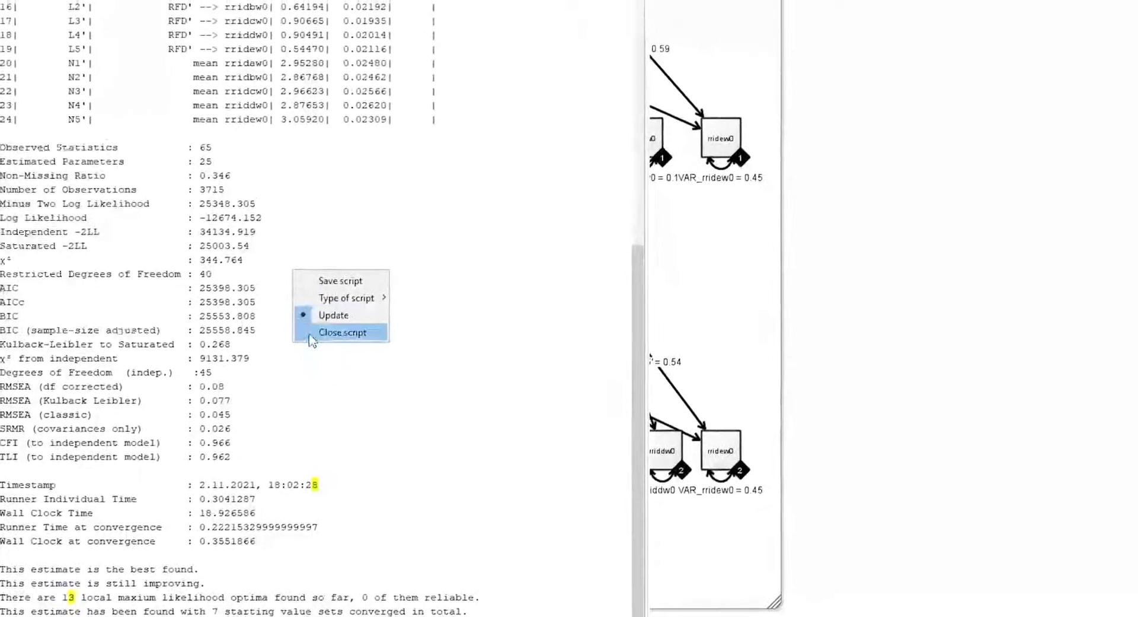
click(309, 336)
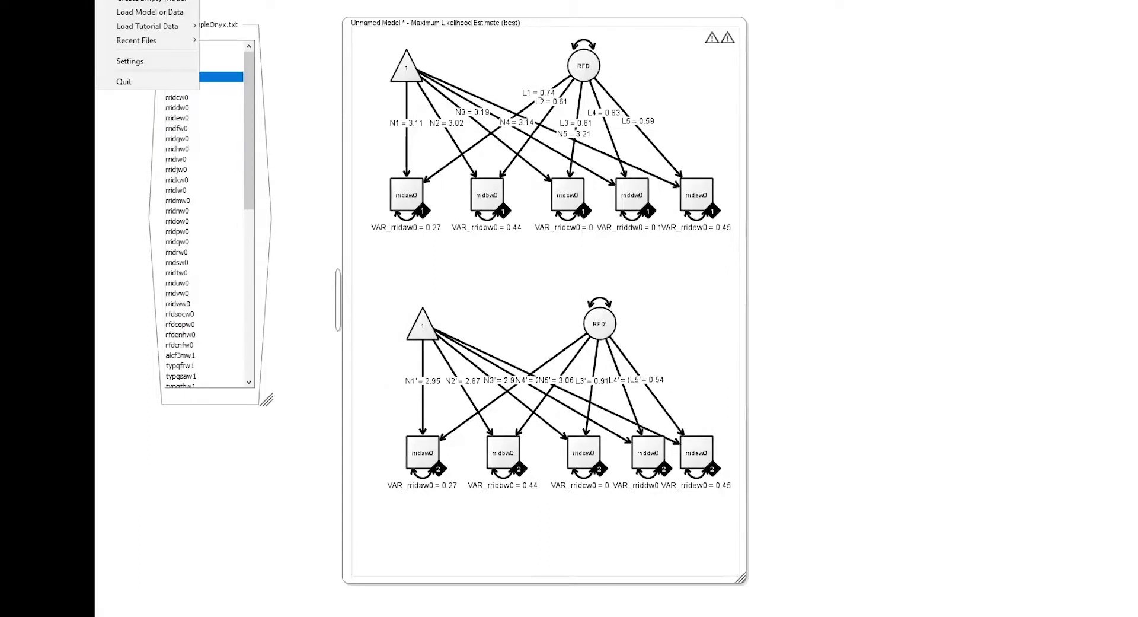
Rename the unnamed multi-group model to Variant.
right_click(398, 47)
right_click(398, 46)
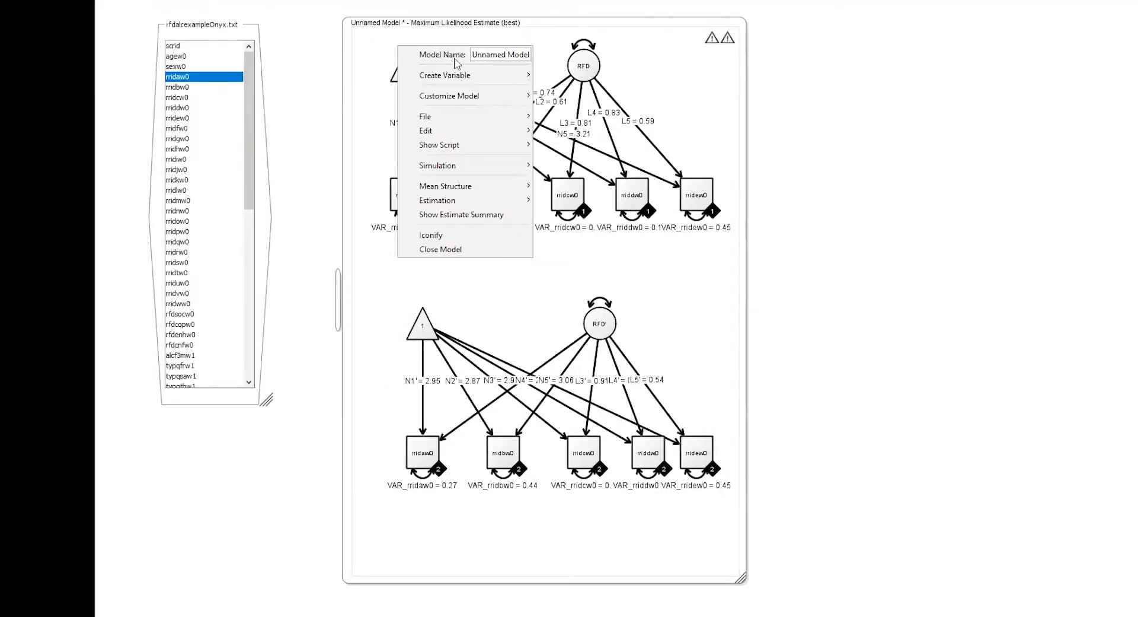
drag(473, 55, 561, 61)
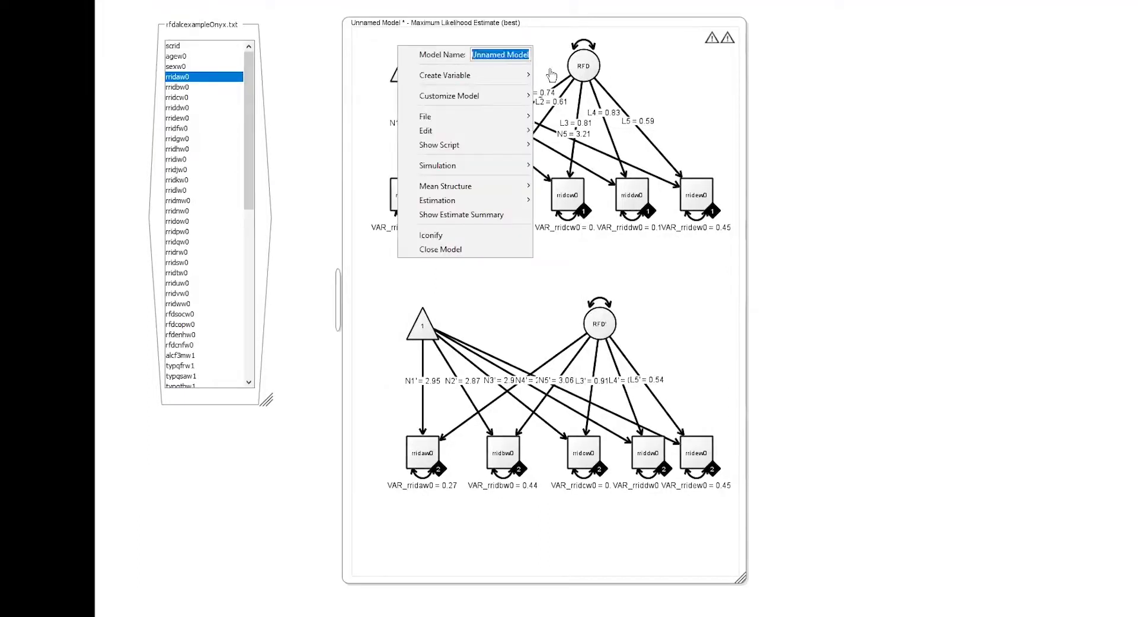
text(Variant)
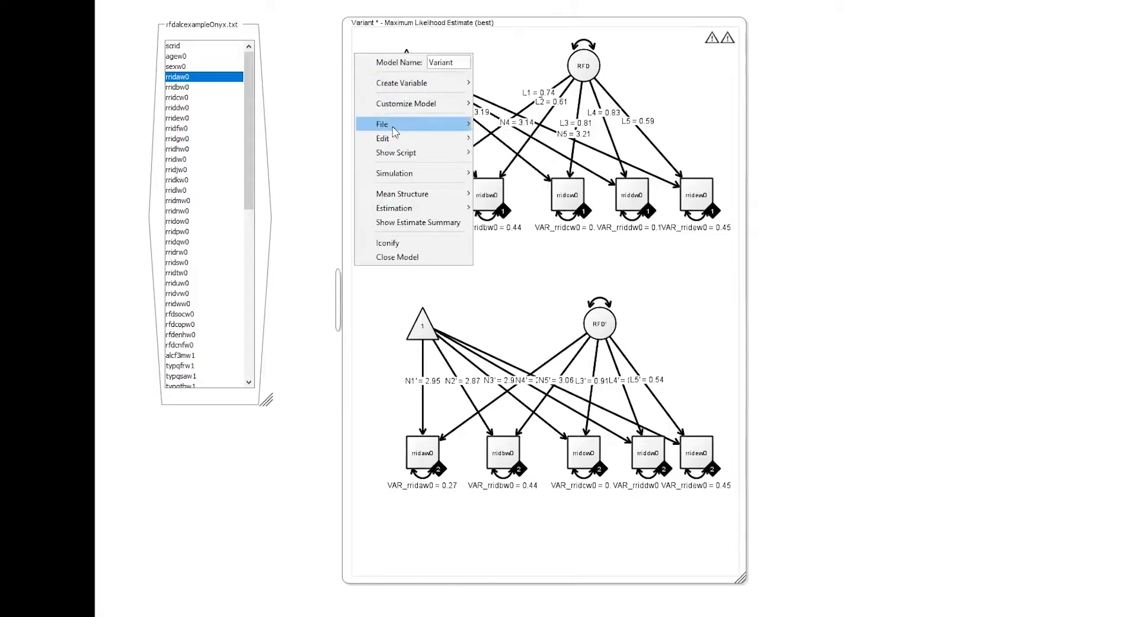
Save the Variant model as VariantModel.xml in the onyxmultigroup folder, overwriting the existing file.
mouse_move(413, 131)
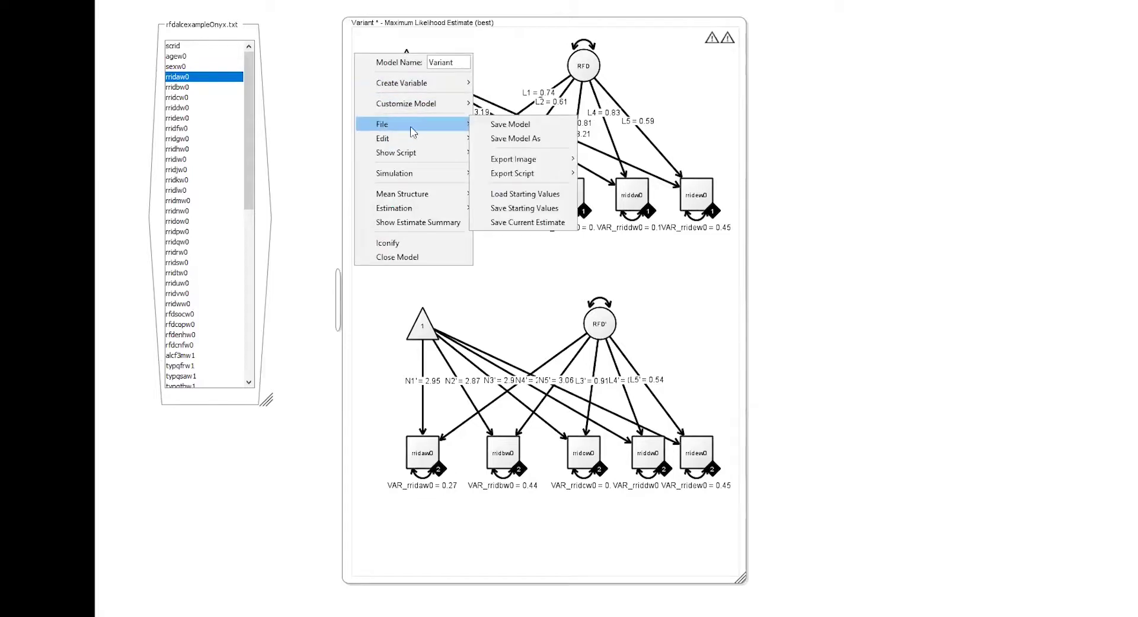
click(493, 138)
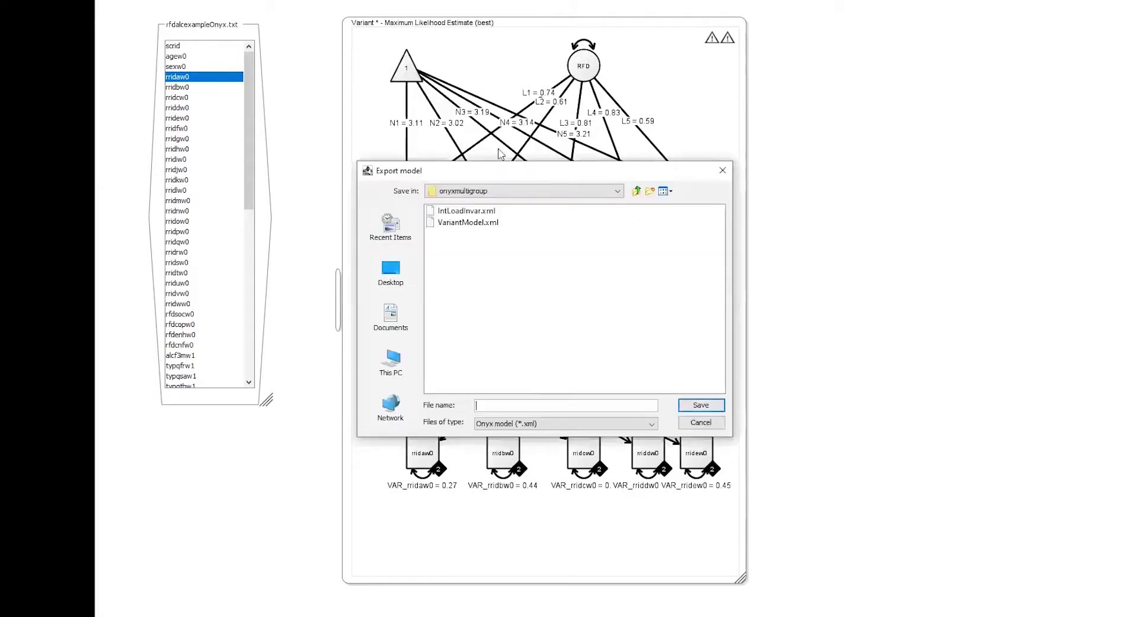
click(470, 222)
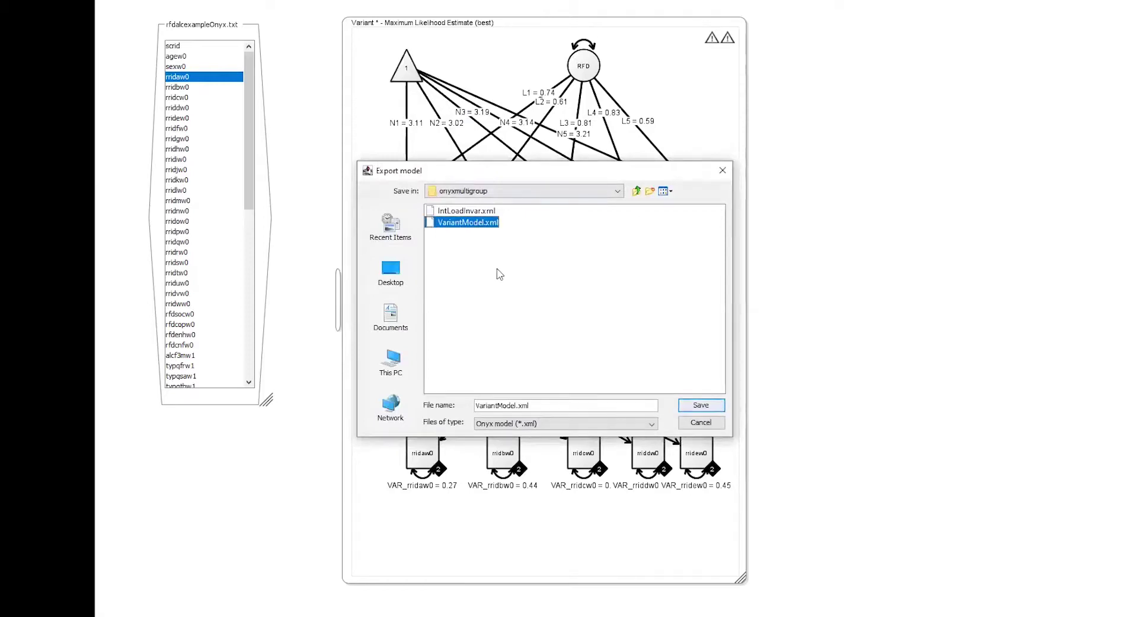
key(Return)
click(500, 321)
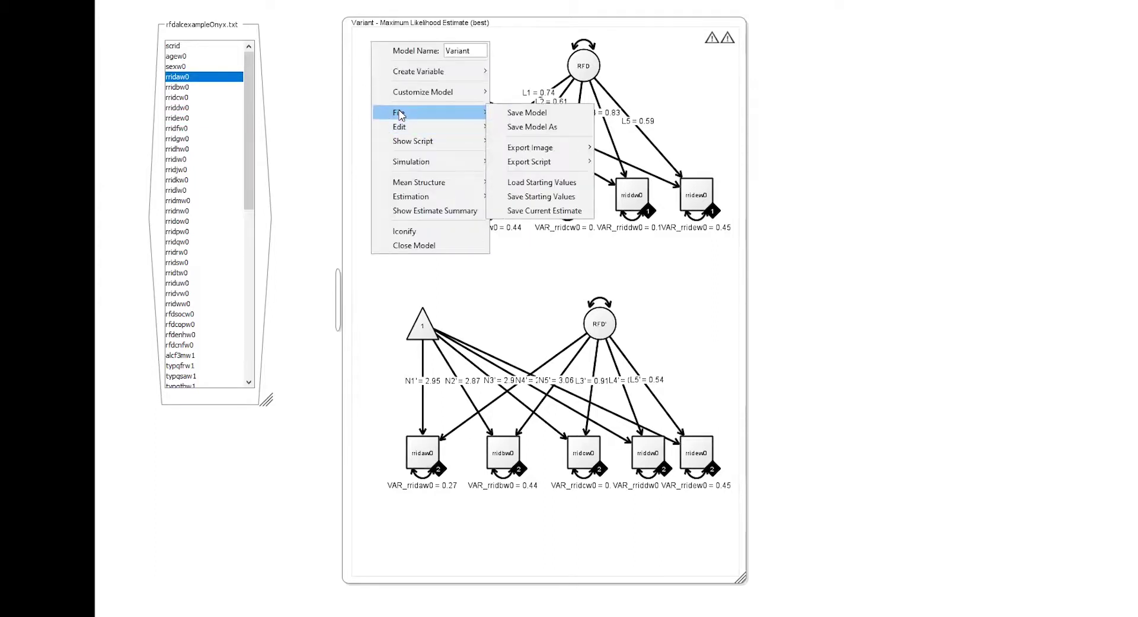
Save a second copy of the model as IntLoadInvar.xml and rename the model to loadingInt.
click(546, 127)
click(461, 211)
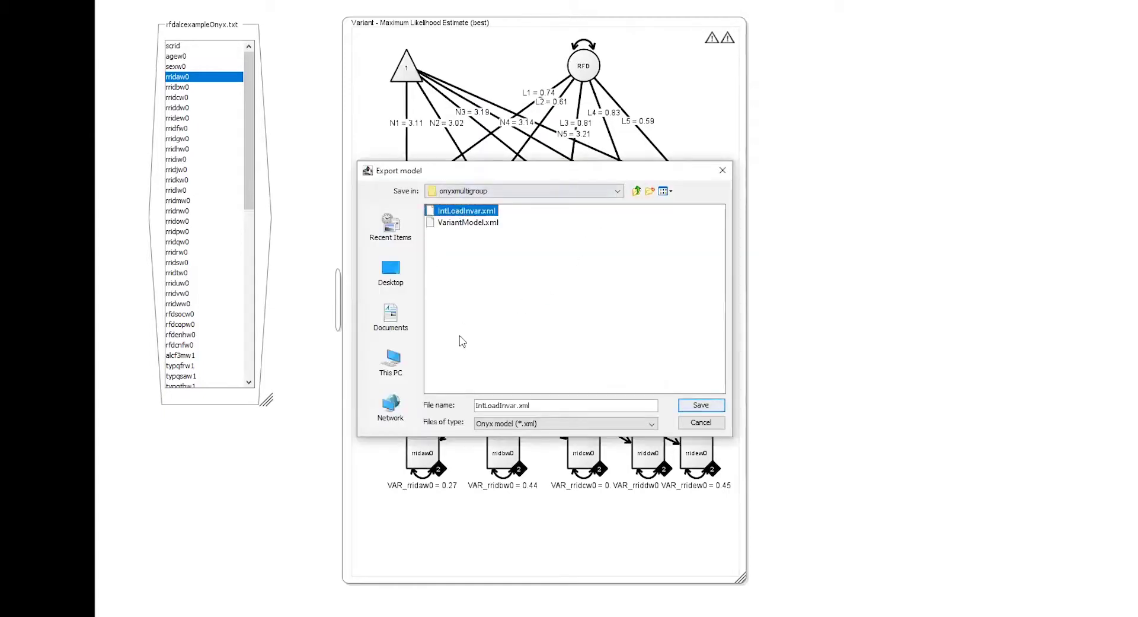
click(699, 405)
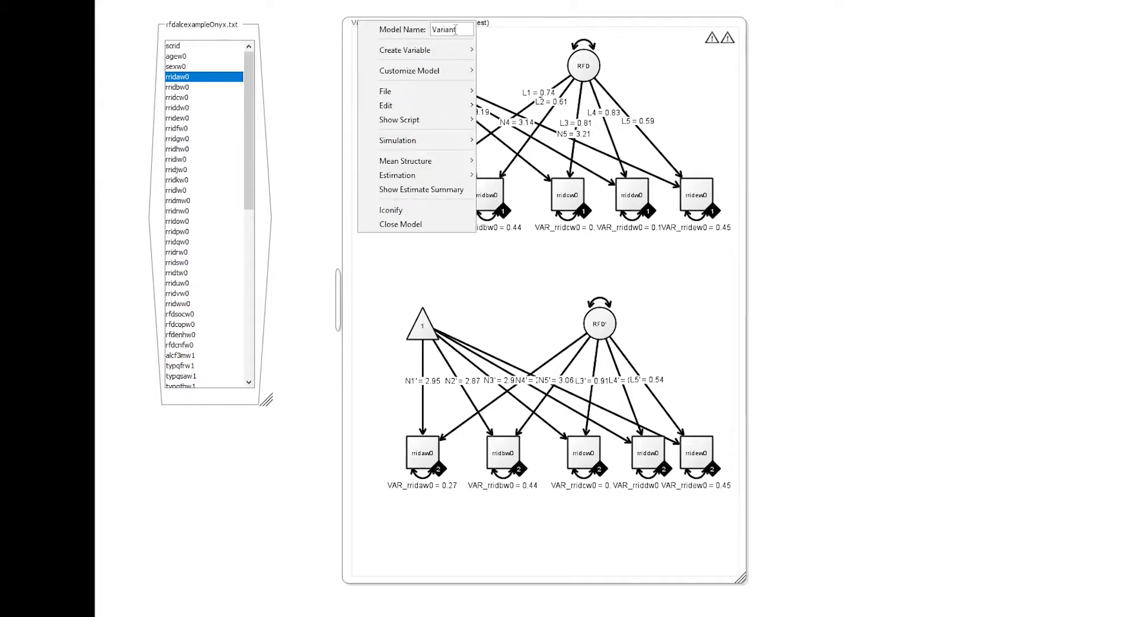
drag(458, 29, 418, 34)
text(loadingI)
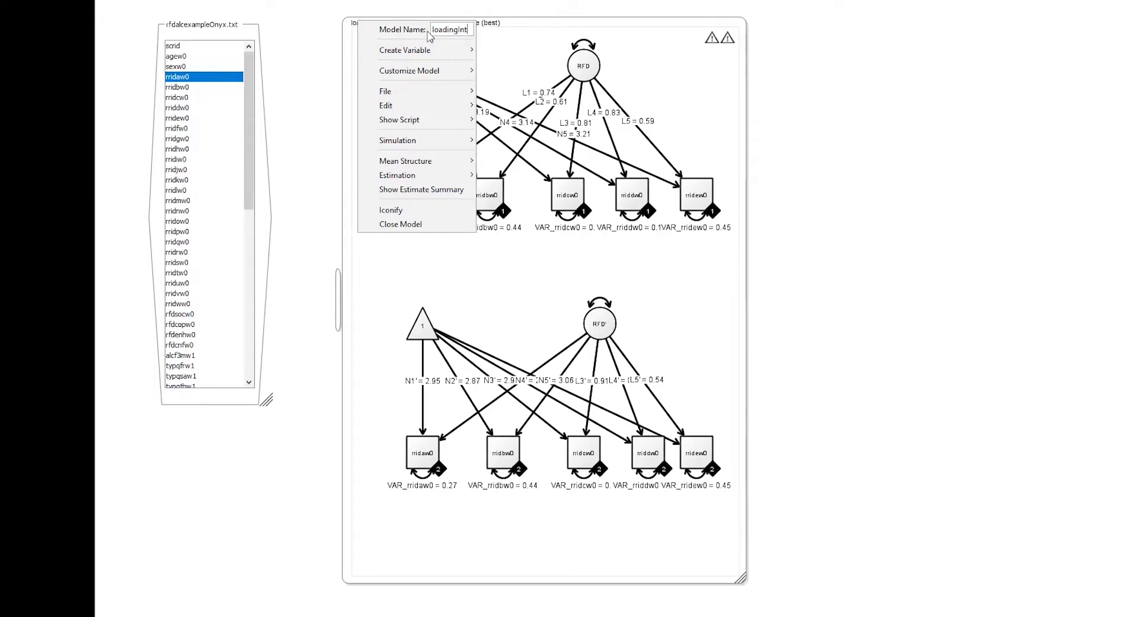
key(Return)
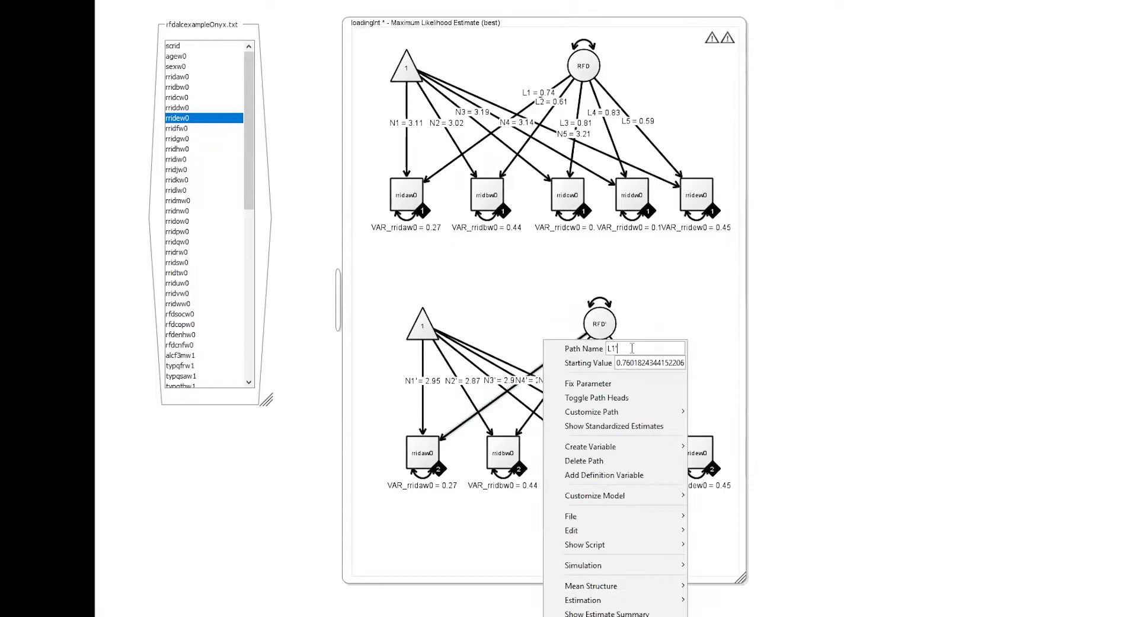
Rename the copied model's factor loadings to L1, L2, L3, L4 and L5 so they match the original model's loadings.
key(BackSpace)
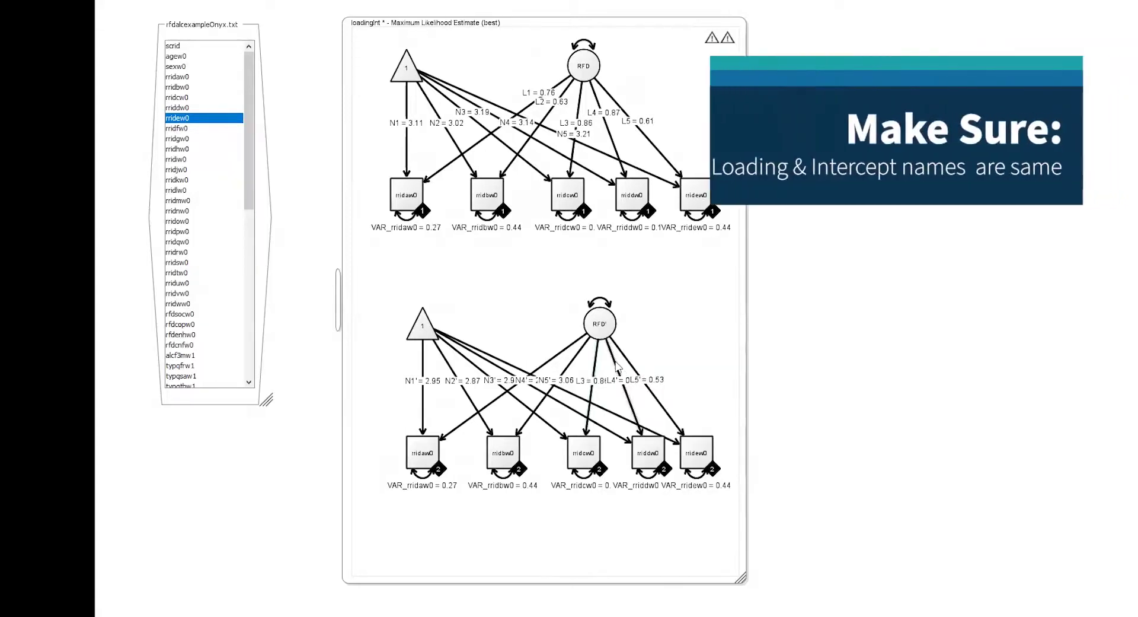
right_click(614, 340)
click(689, 307)
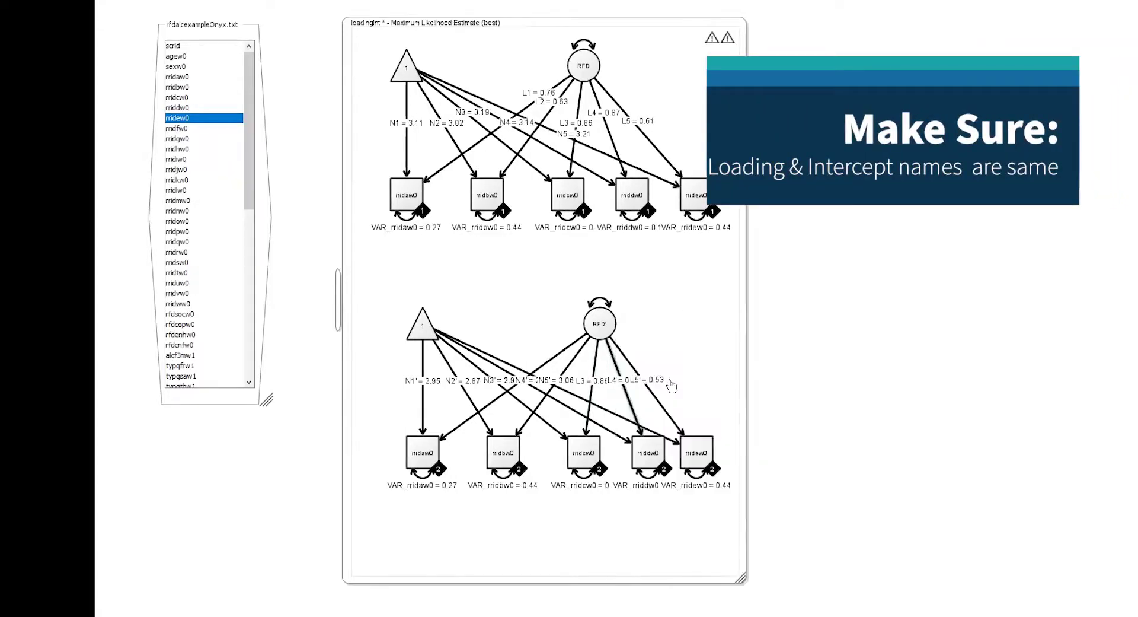
right_click(657, 402)
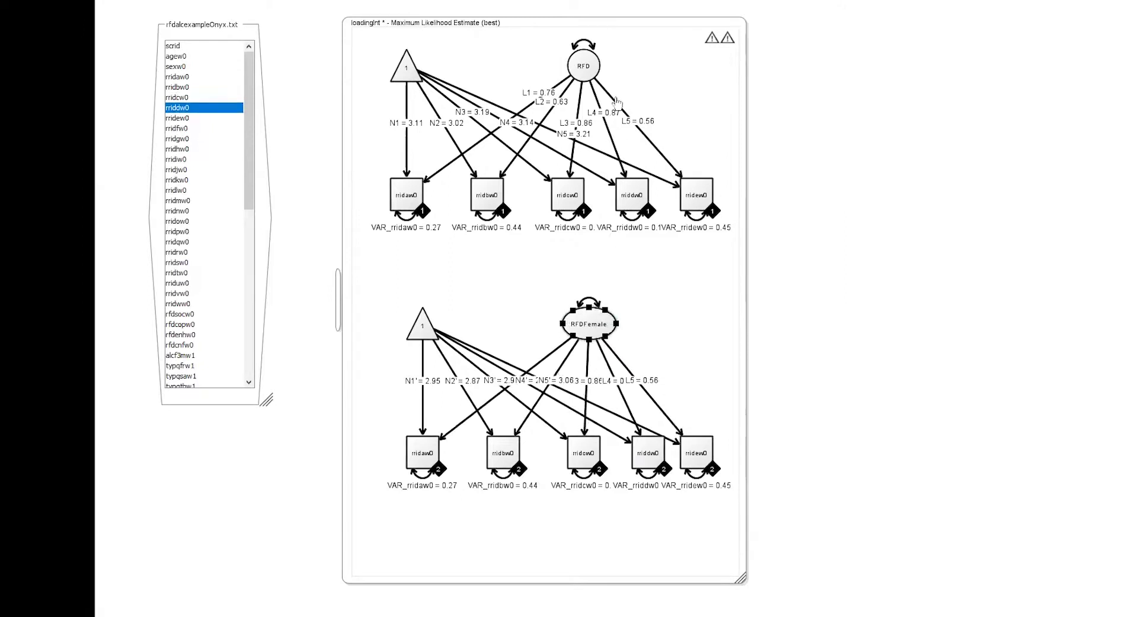
Rename the latent variable RFD in the upper group to RFDMale.
click(578, 64)
right_click(577, 62)
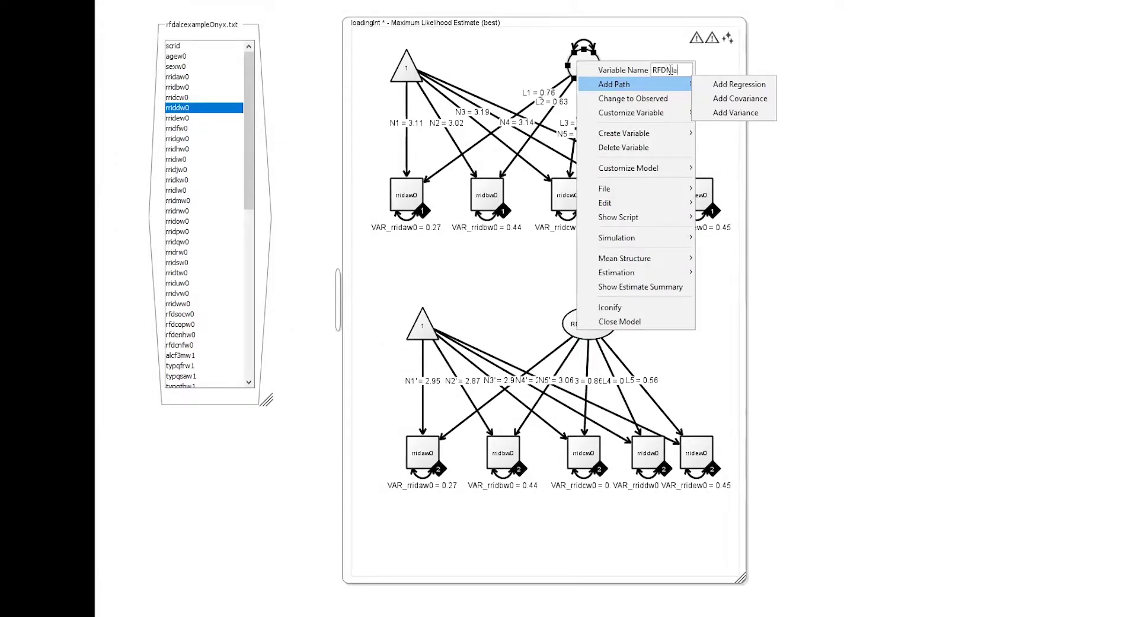
text(RFDMale)
key(Return)
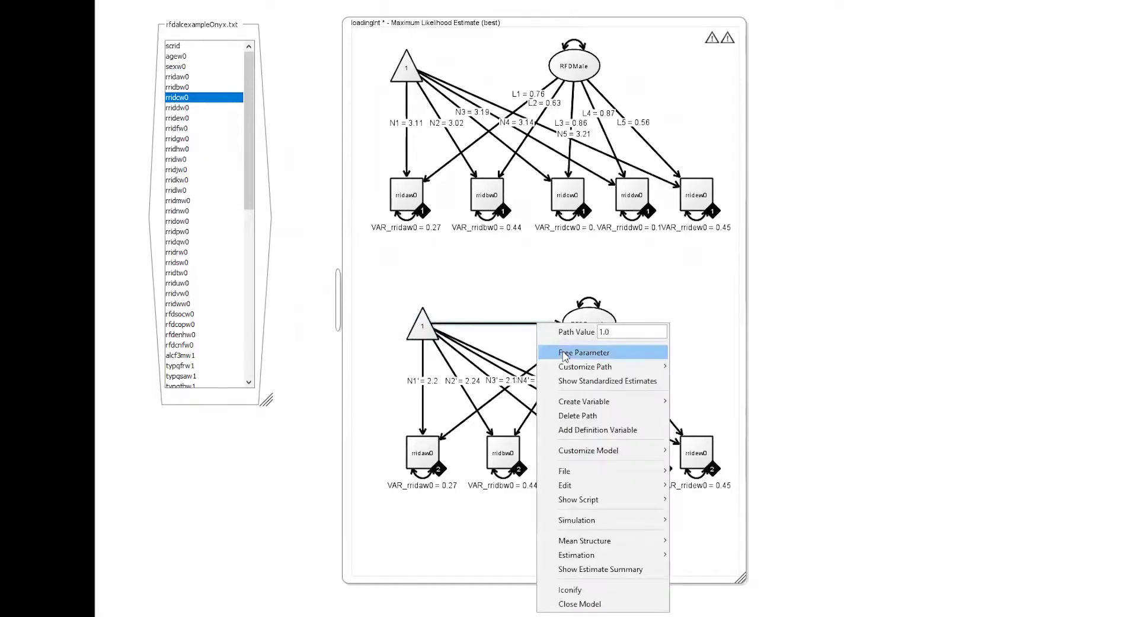
Free the mean path from the lower group's constant to RFDFemale and name it A.
click(527, 330)
right_click(530, 322)
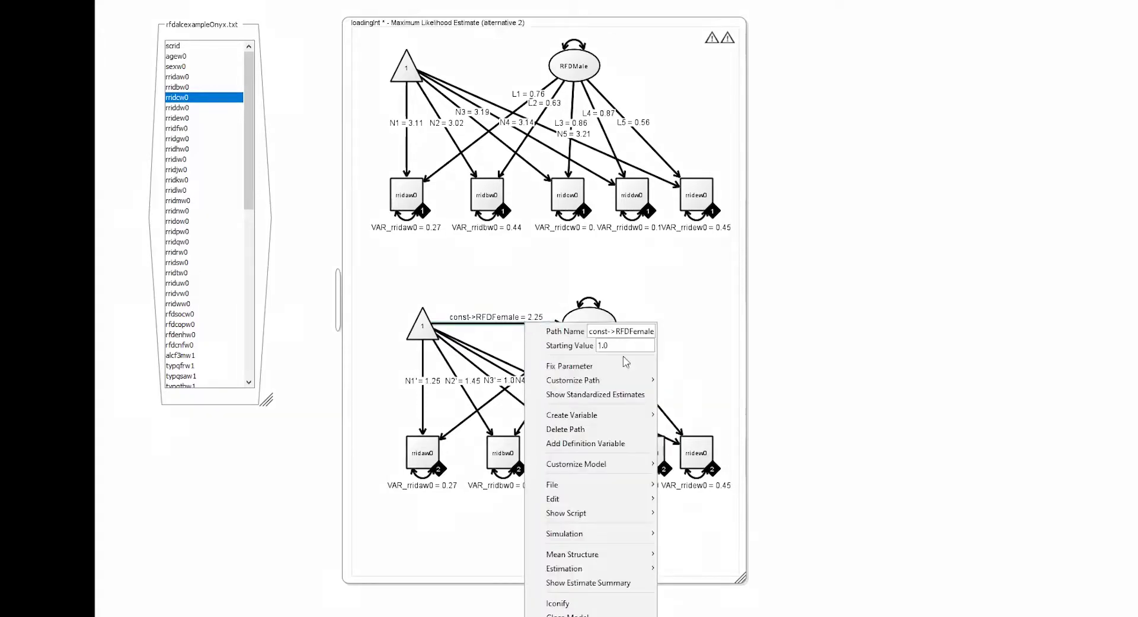
drag(602, 330, 703, 331)
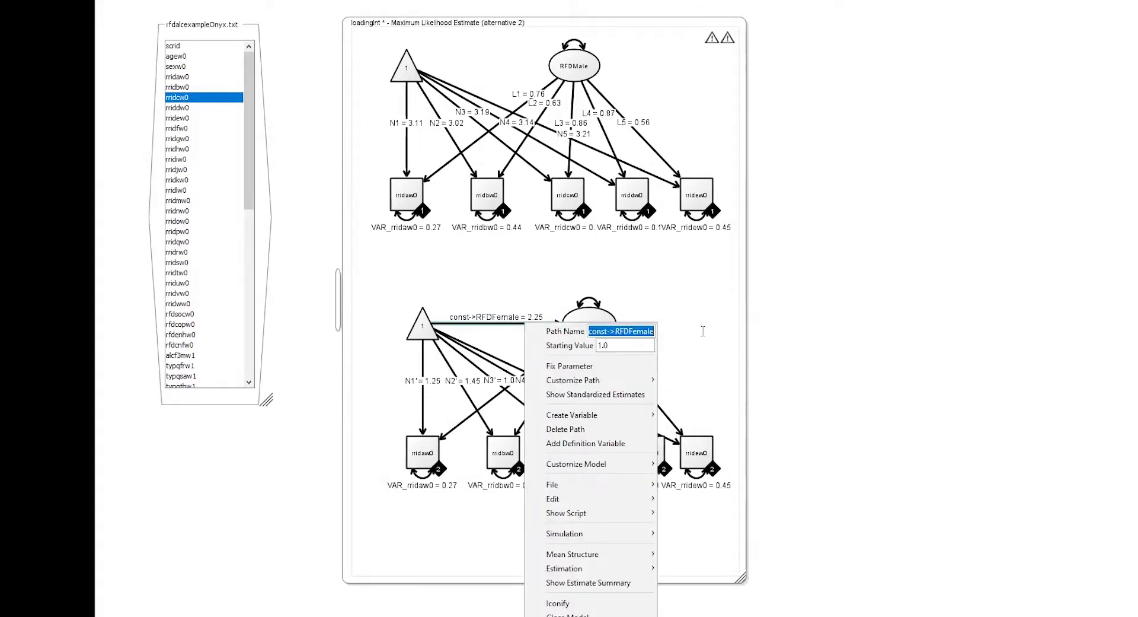
text(A)
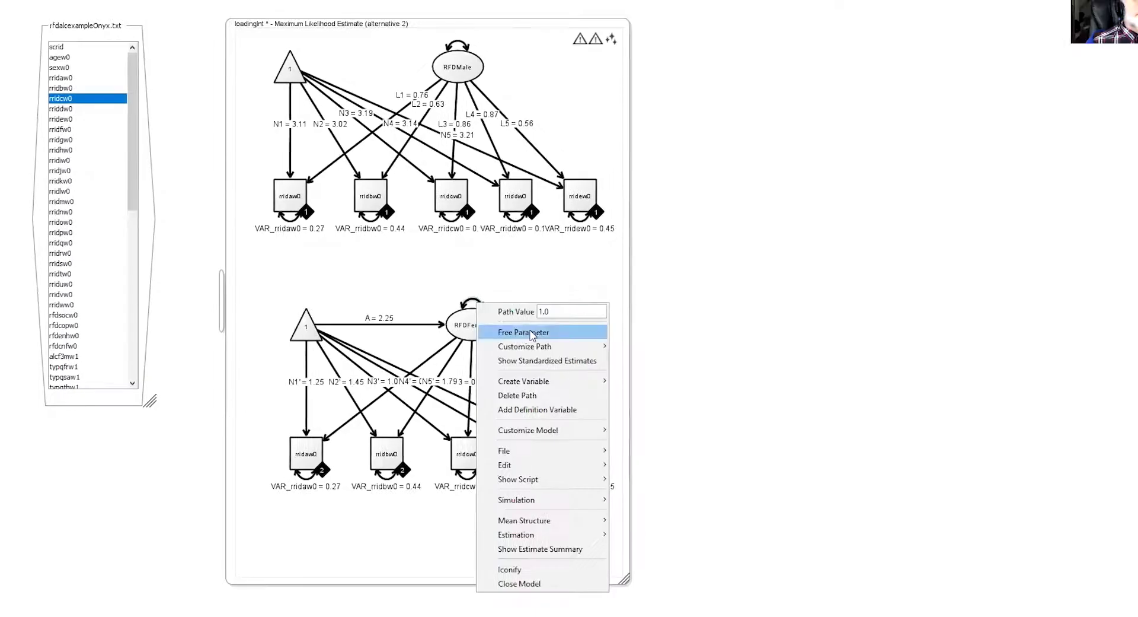
Free the variance of the RFDFemale latent variable.
click(649, 332)
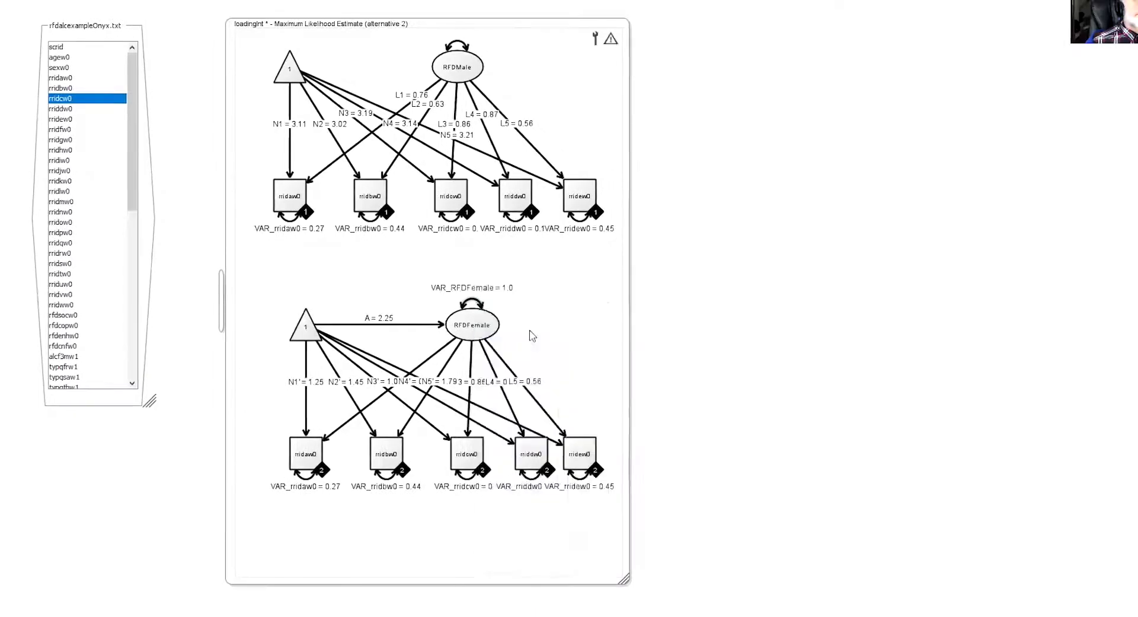
right_click(474, 306)
click(404, 298)
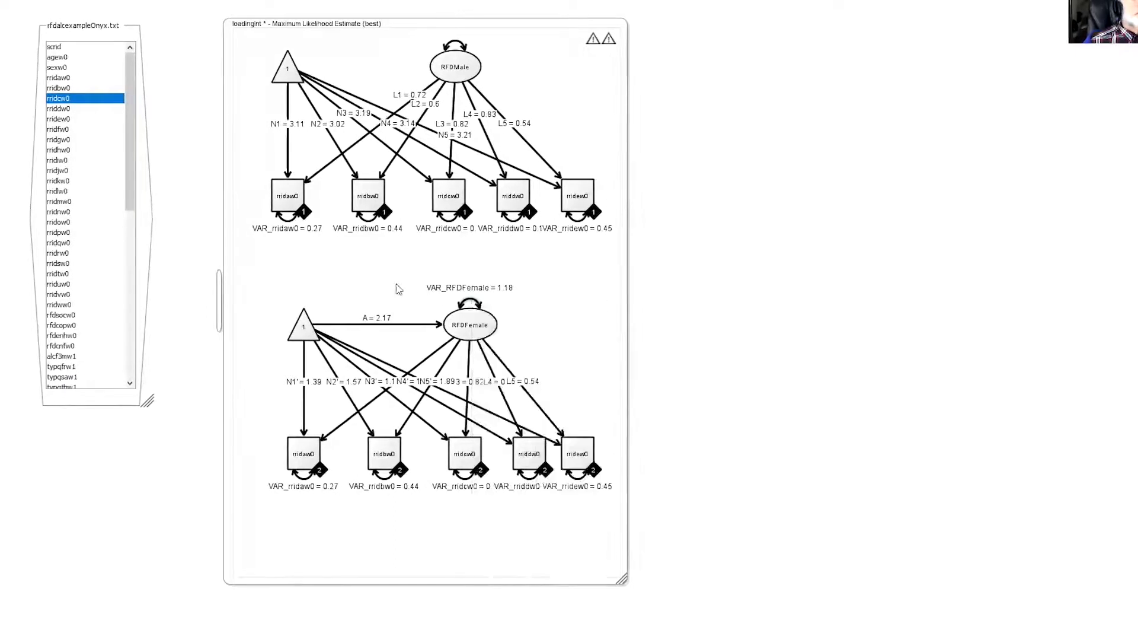
key(Up)
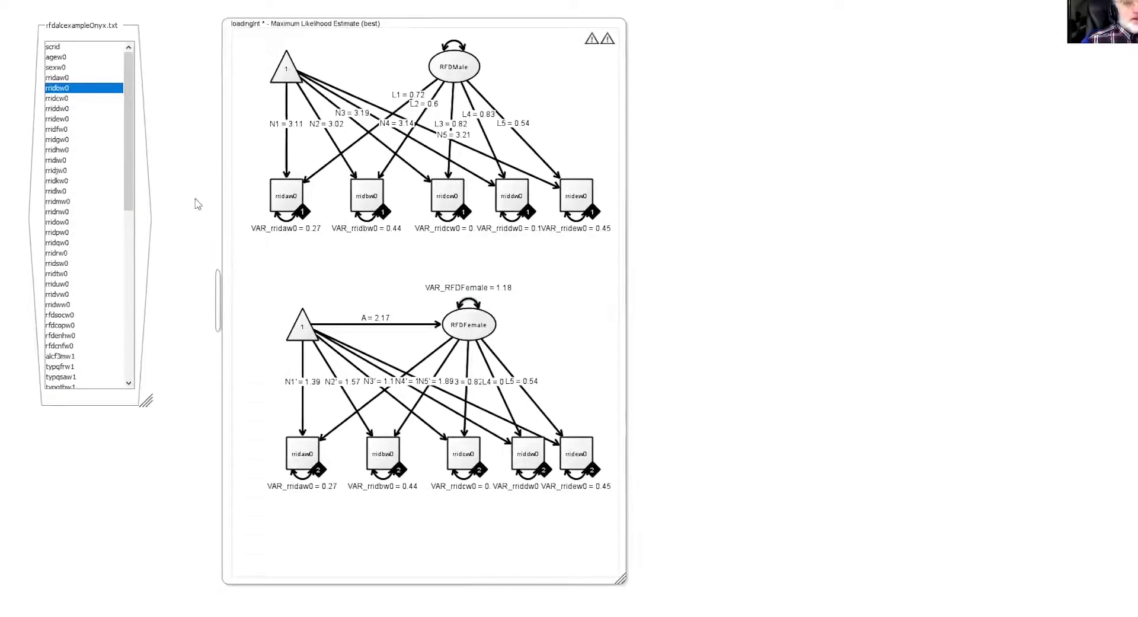
Show the estimate summary of the loadingInt model, review its fit and convergence information, and close it.
right_click(354, 269)
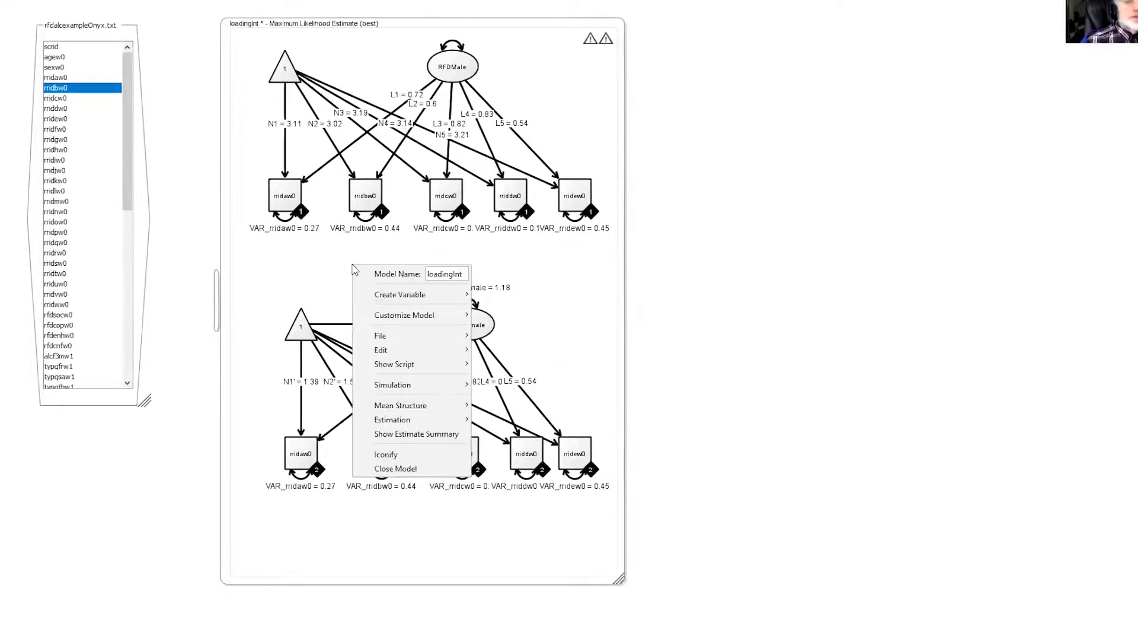
click(396, 440)
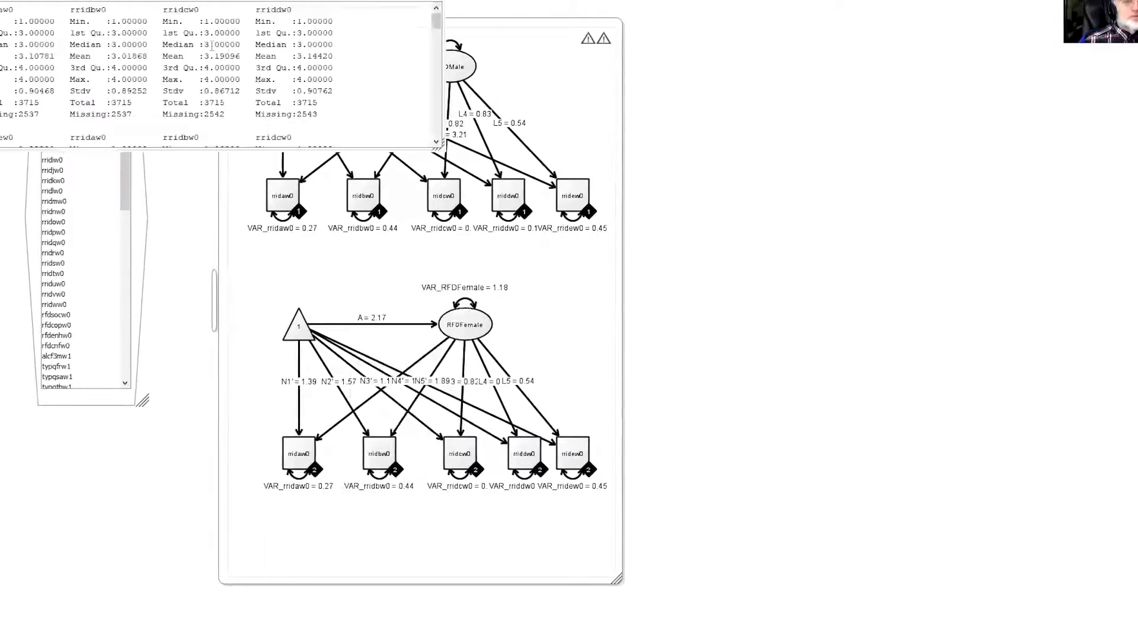
scroll(212, 45, down, 10)
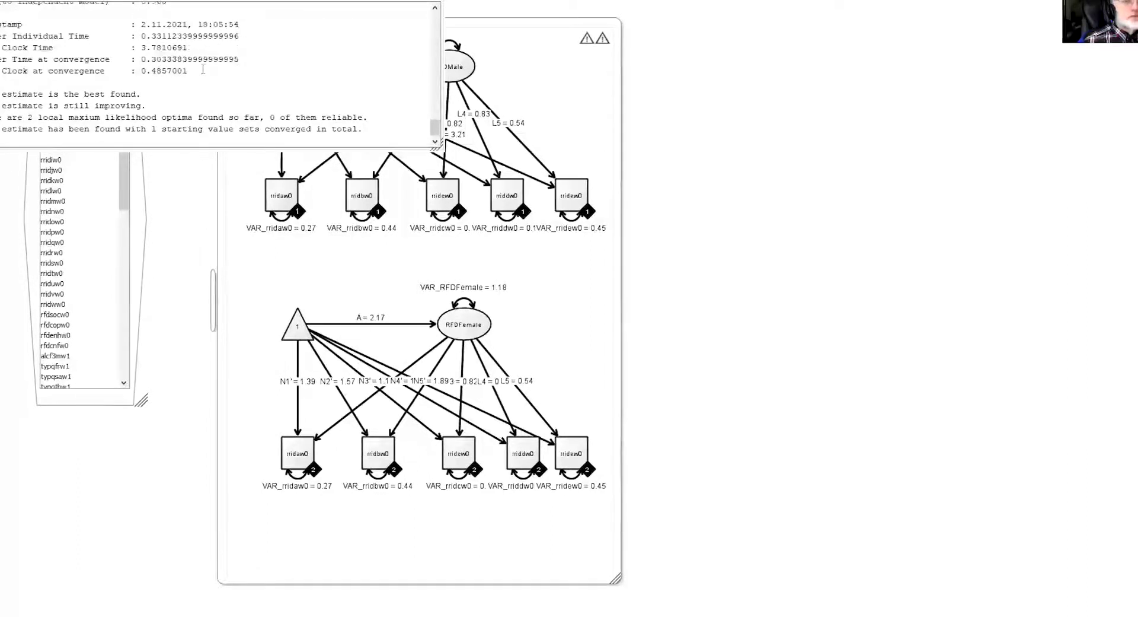
right_click(249, 88)
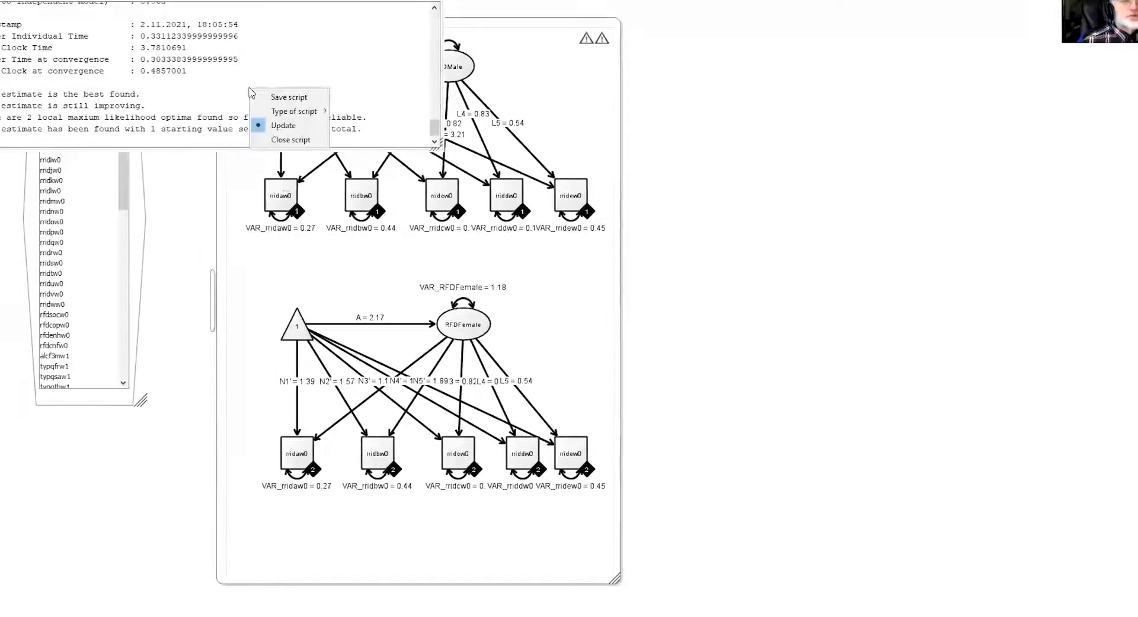
click(291, 141)
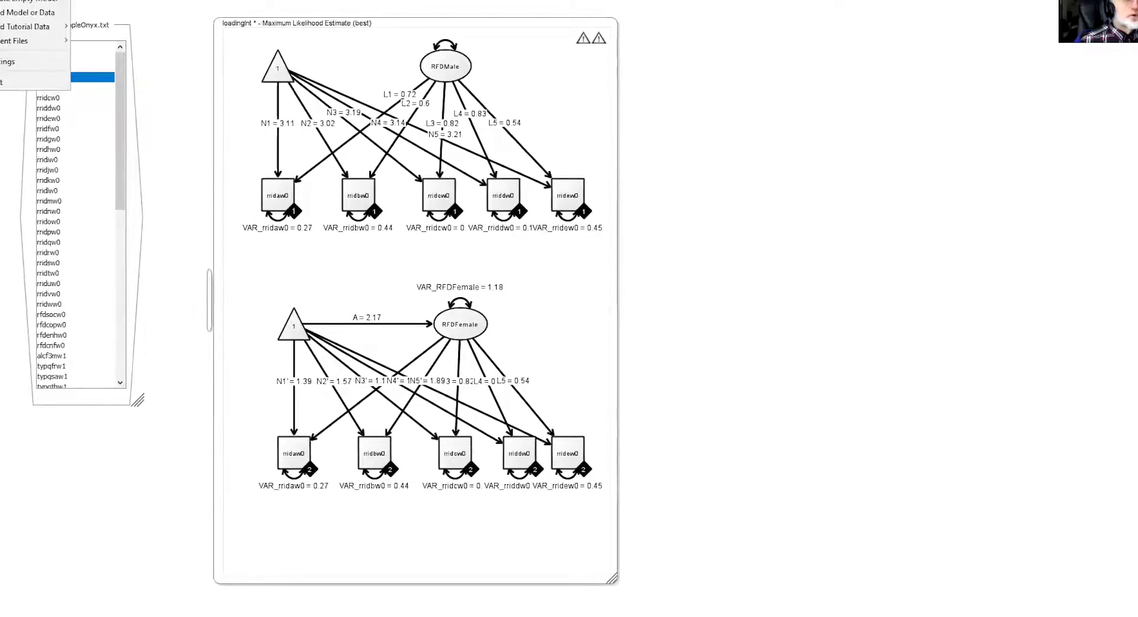
Open VariantModel.xml from the onyxmultigroup folder beside the loadingInt model and inspect the comparison between the two models.
click(27, 12)
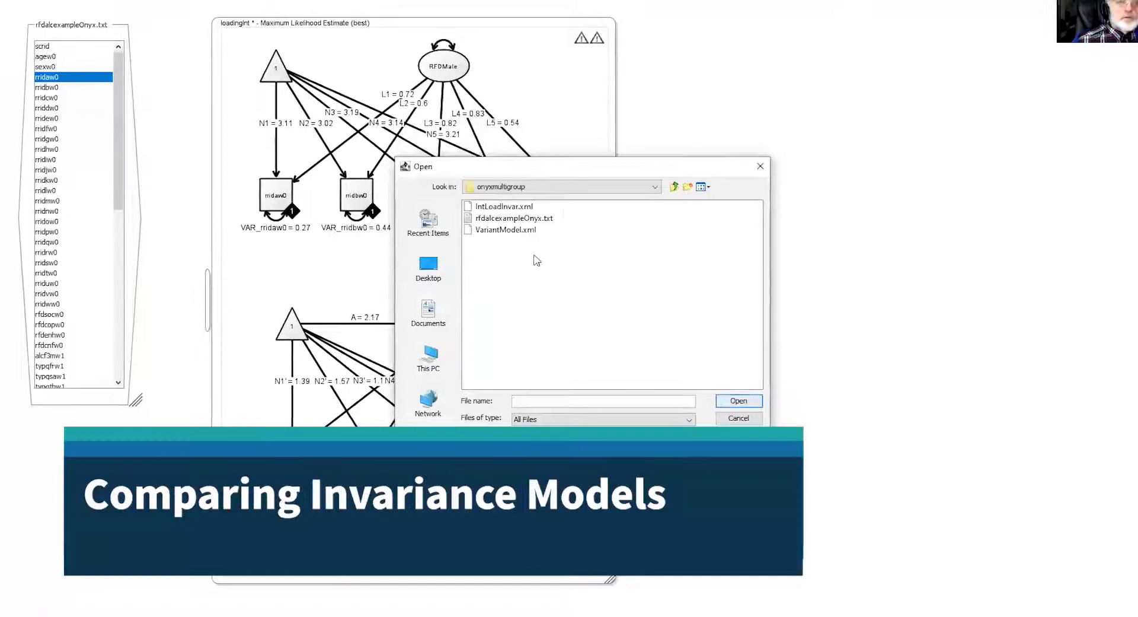
click(505, 230)
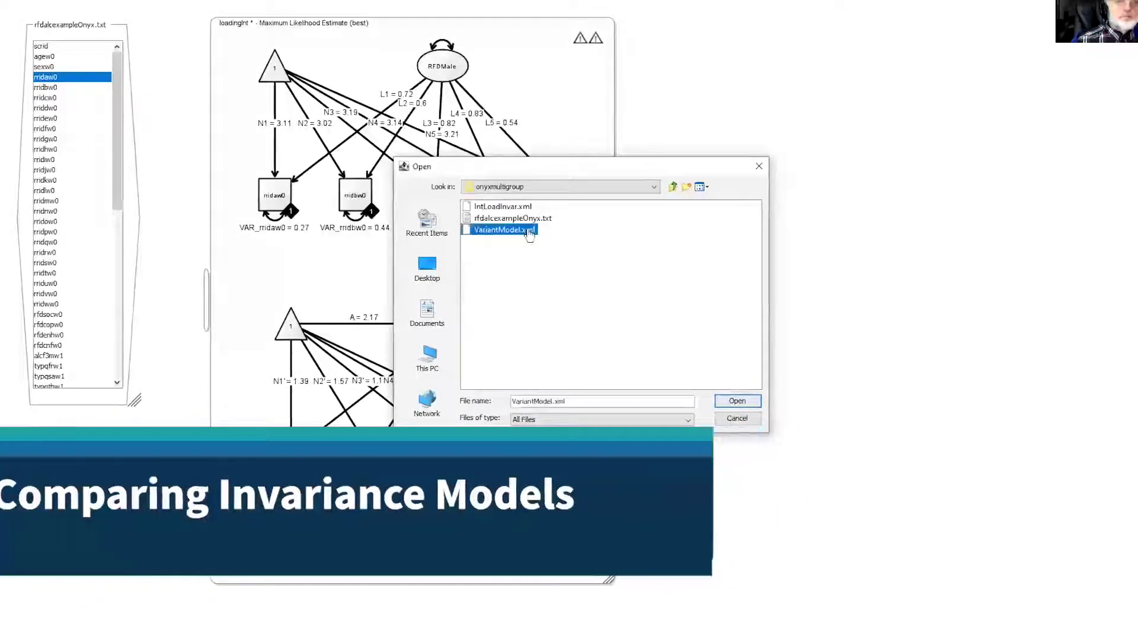
double_click(505, 229)
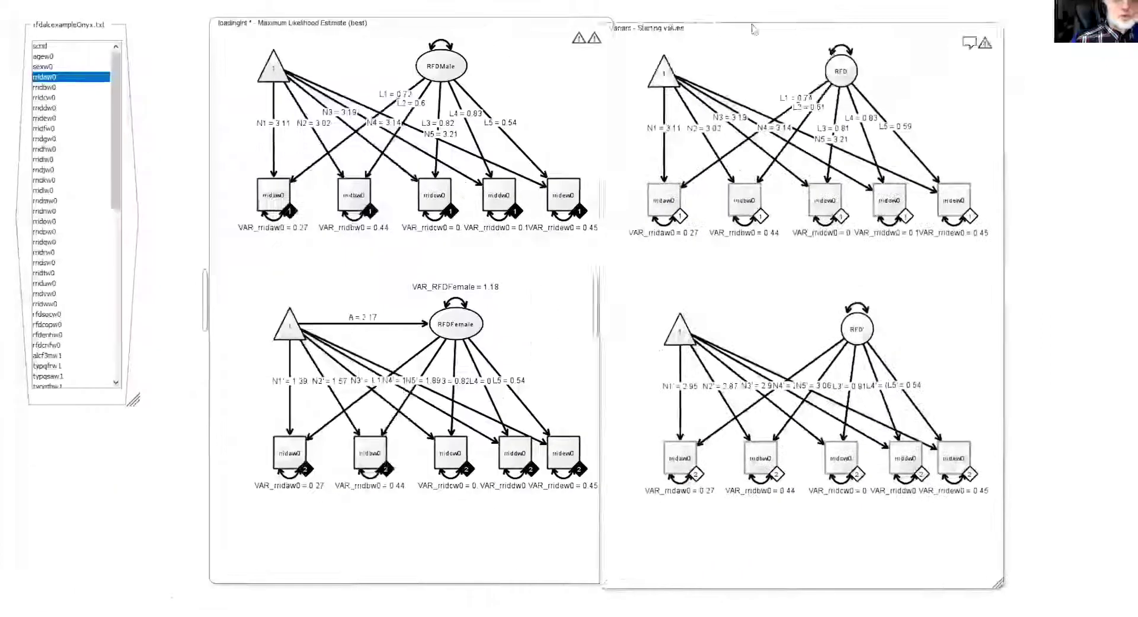
right_click(90, 36)
mouse_move(232, 53)
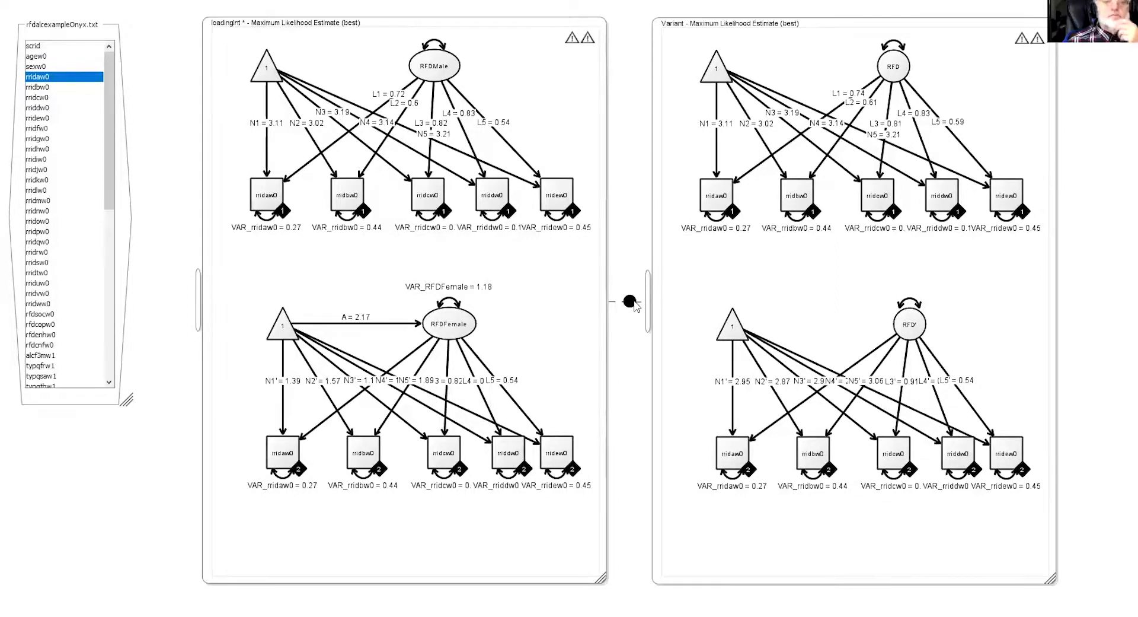
mouse_move(634, 304)
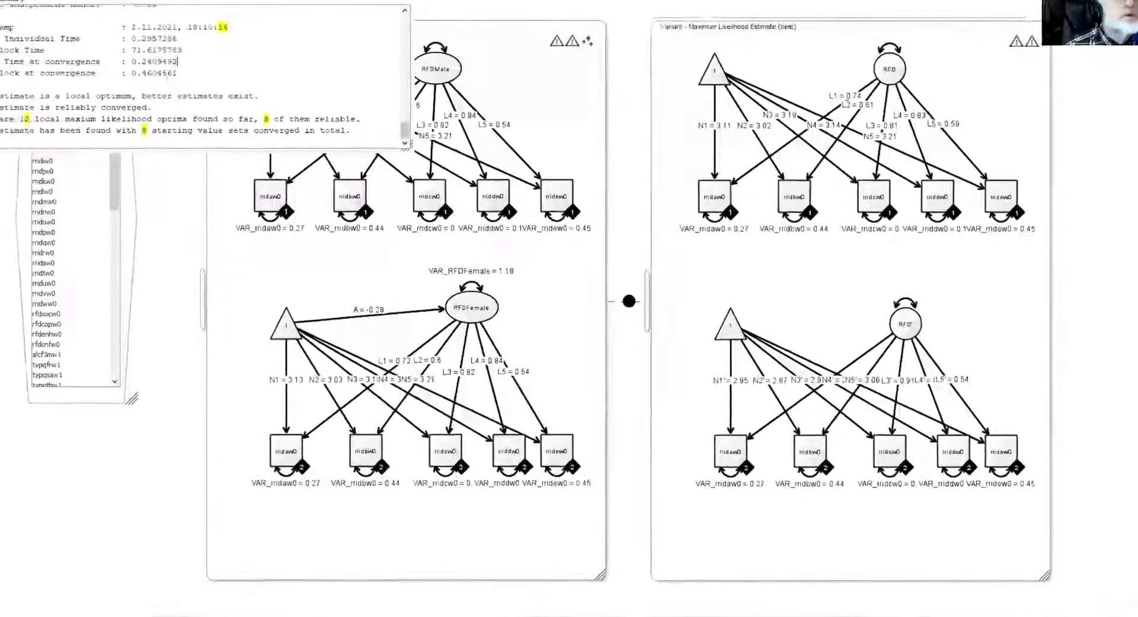
Review the fit indices and parameter estimates in the loadingInt model's estimate summary and close it.
scroll(202, 69, up, 3)
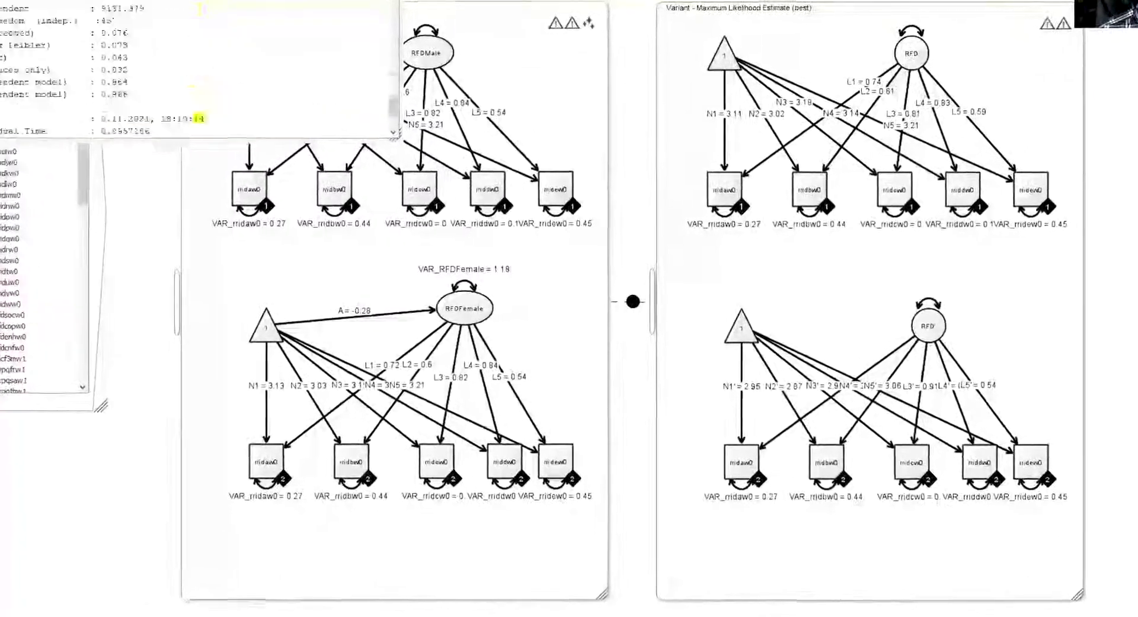
scroll(202, 9, up, 5)
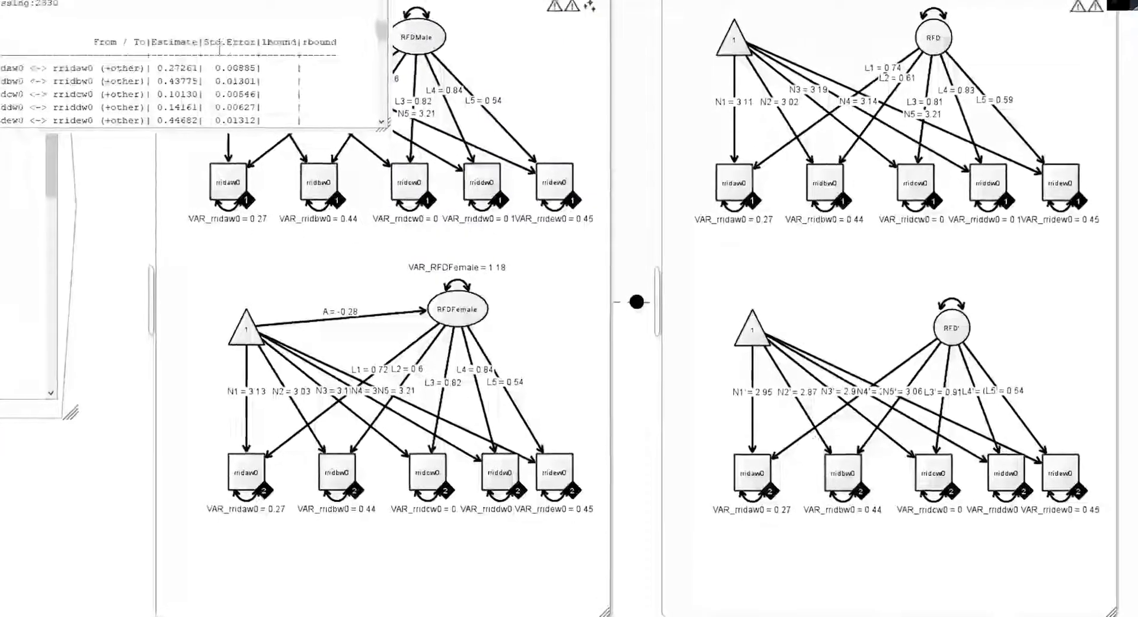
right_click(374, 12)
click(303, 95)
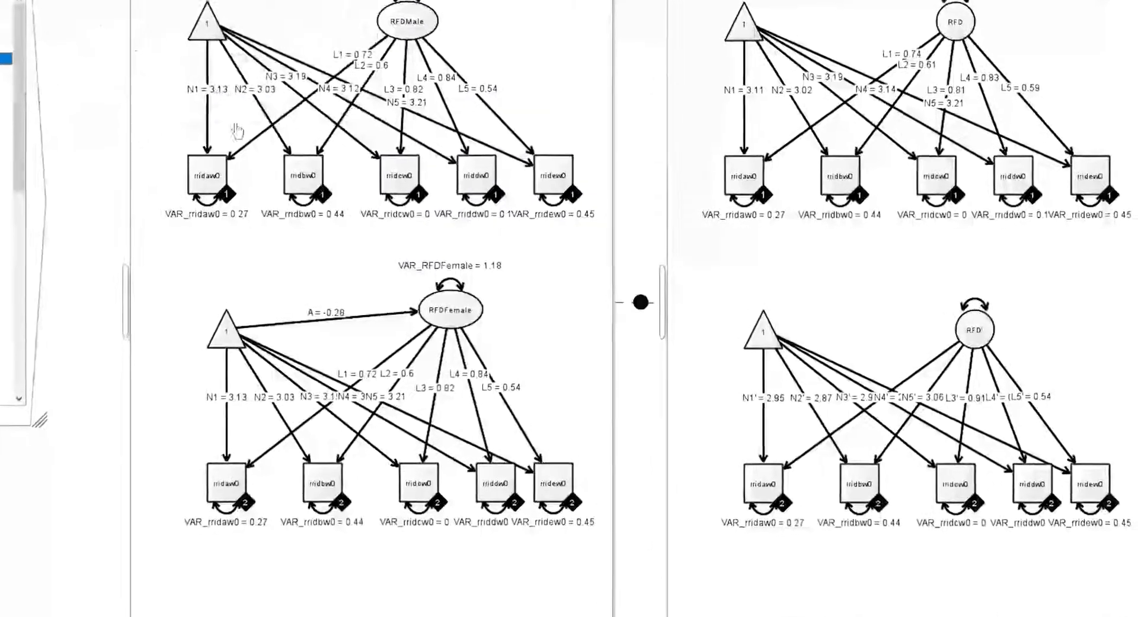
Show the Variant model's estimate summary for review and close it.
right_click(705, 42)
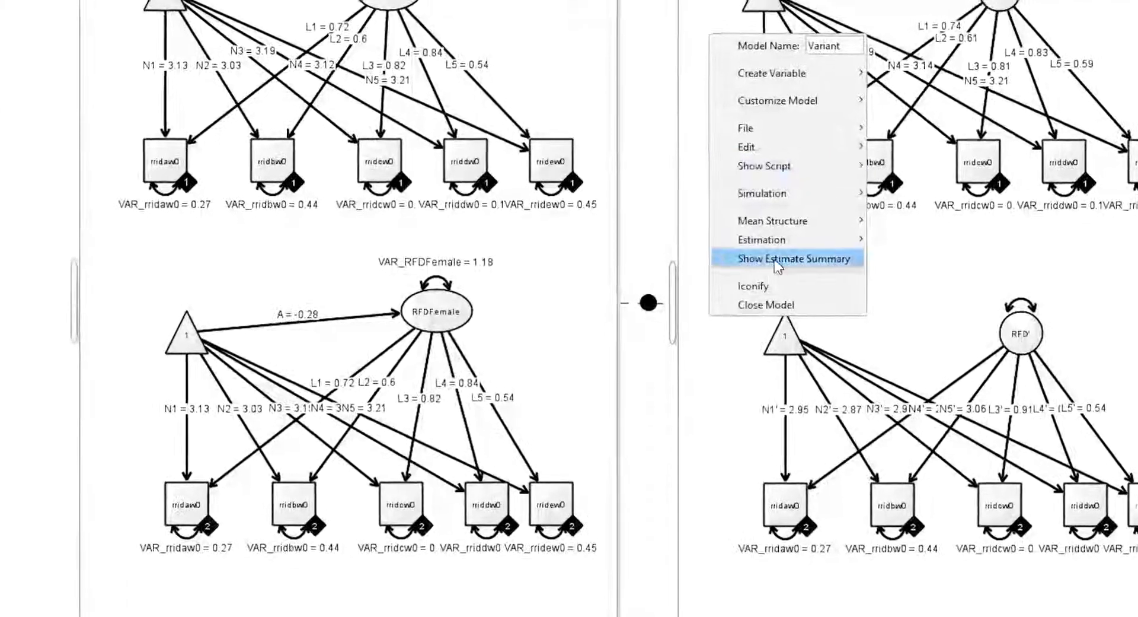
click(777, 261)
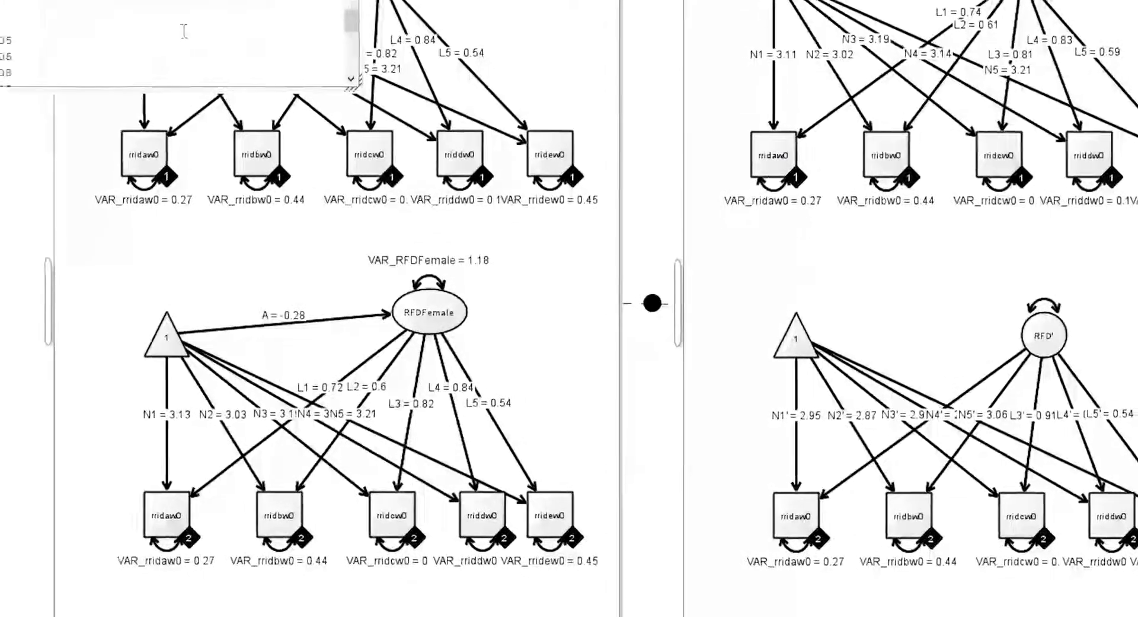
right_click(172, 31)
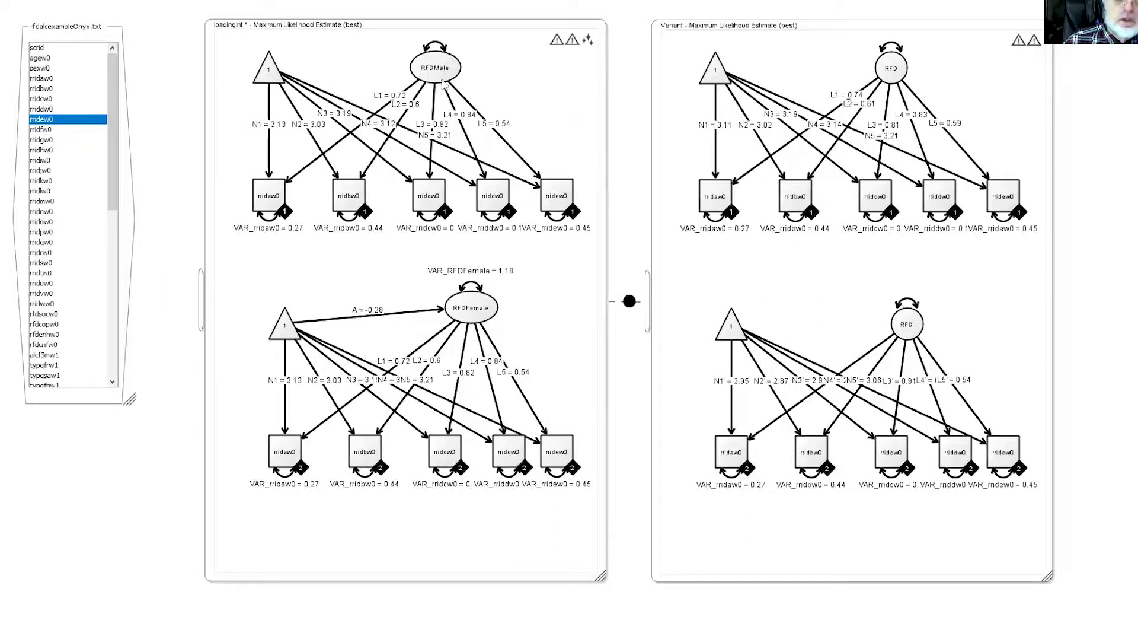
Display the summary statistics and R-squared of rridew0 in the upper group of the loadingInt model.
key(Up)
key(Up)
key(Up)
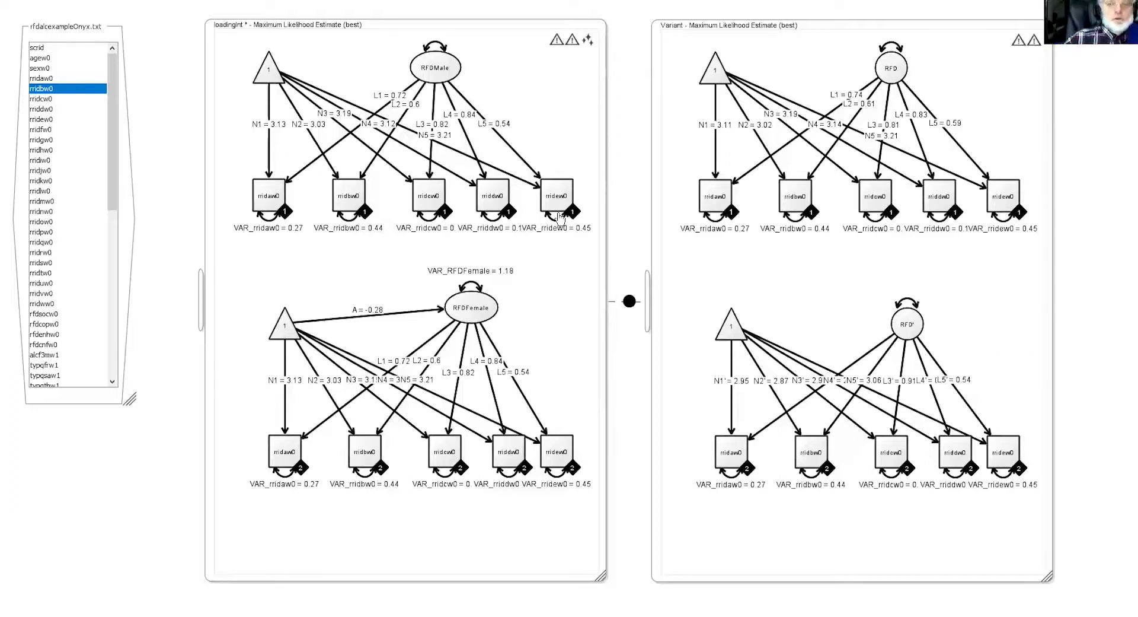
mouse_move(572, 196)
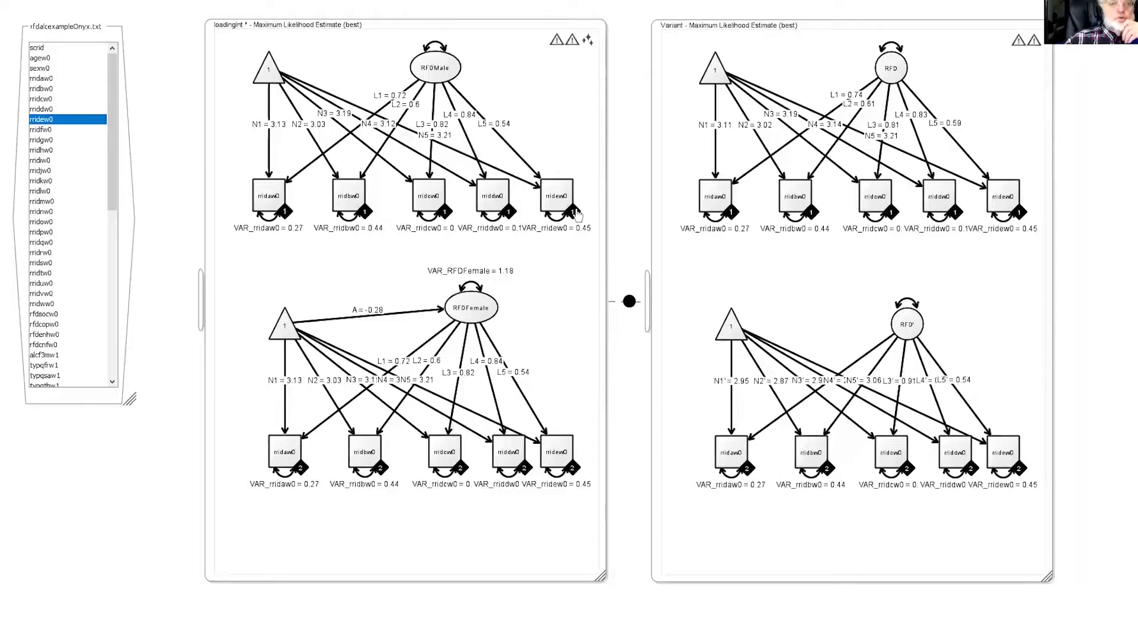
mouse_move(576, 215)
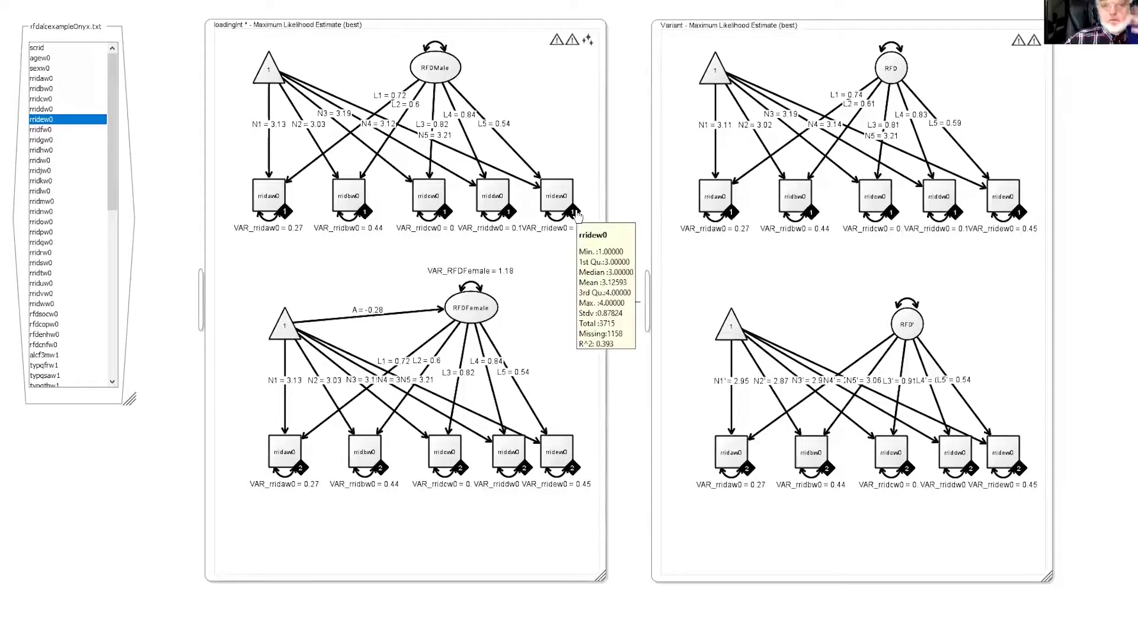